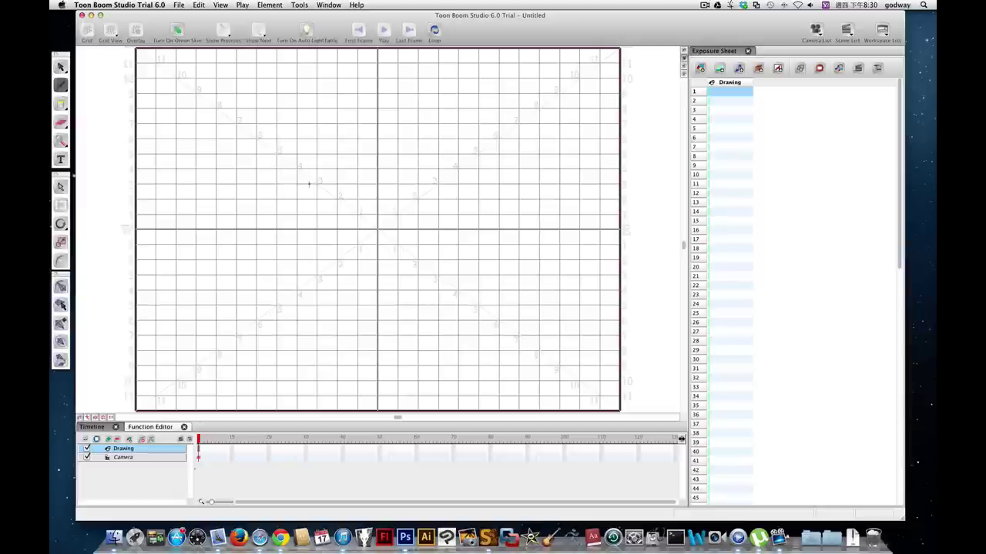
# - Show the grid and brush the tall rounded body outline of the character, leaving it open at the base
pyautogui.press('super+apostrophe')
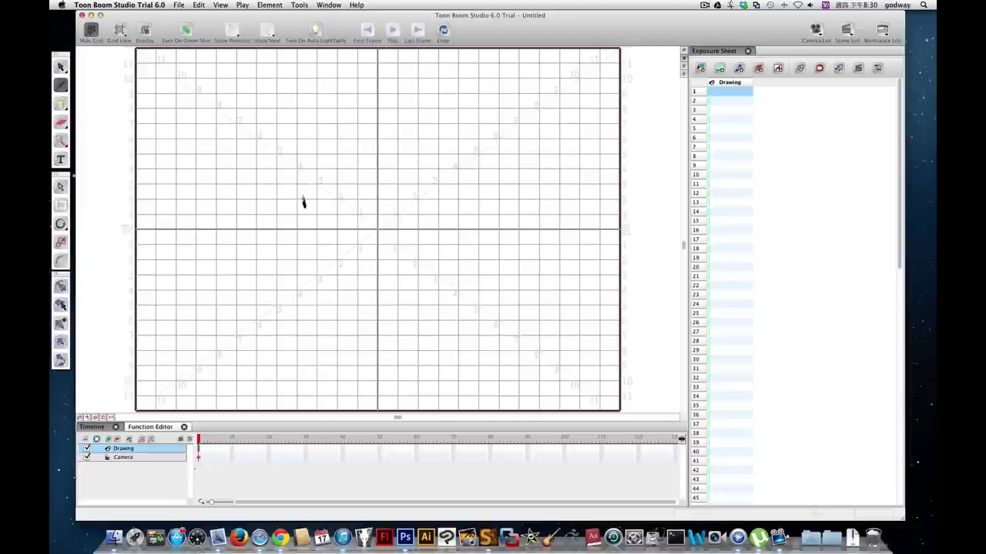
pyautogui.moveTo(303, 202)
pyautogui.mouseDown()
pyautogui.moveTo(312, 121)
pyautogui.moveTo(434, 110)
pyautogui.moveTo(460, 194)
pyautogui.moveTo(316, 274)
pyautogui.moveTo(352, 318)
pyautogui.mouseUp()
pyautogui.moveTo(460, 194)
pyautogui.mouseDown()
pyautogui.moveTo(440, 326)
pyautogui.moveTo(428, 331)
pyautogui.mouseUp()
pyautogui.moveTo(351, 319)
pyautogui.mouseDown()
pyautogui.moveTo(344, 368)
pyautogui.moveTo(355, 378)
pyautogui.moveTo(411, 327)
pyautogui.moveTo(438, 385)
pyautogui.moveTo(425, 333)
pyautogui.mouseUp()
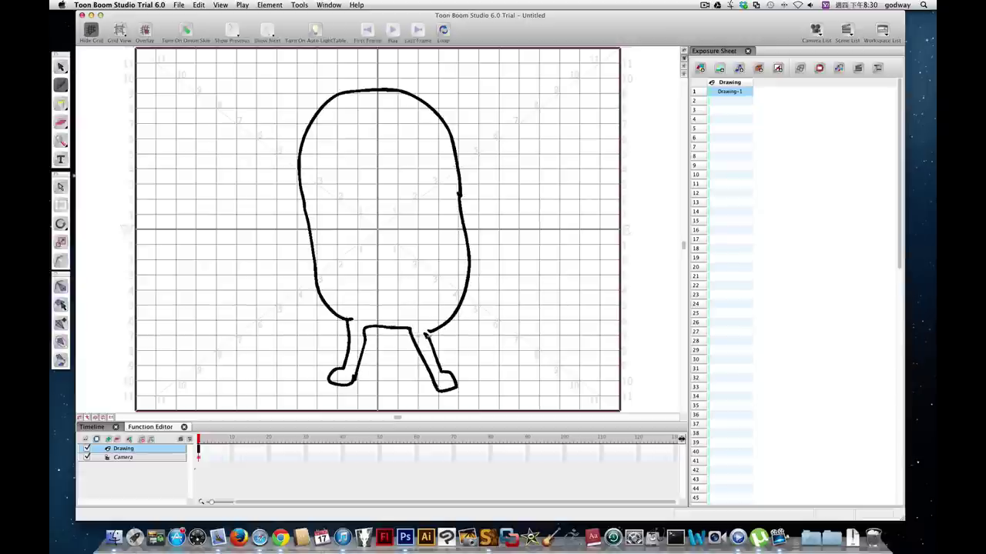
pyautogui.press('super+z')
pyautogui.press('super+z')
pyautogui.moveTo(327, 307); pyautogui.dragTo(354, 339)
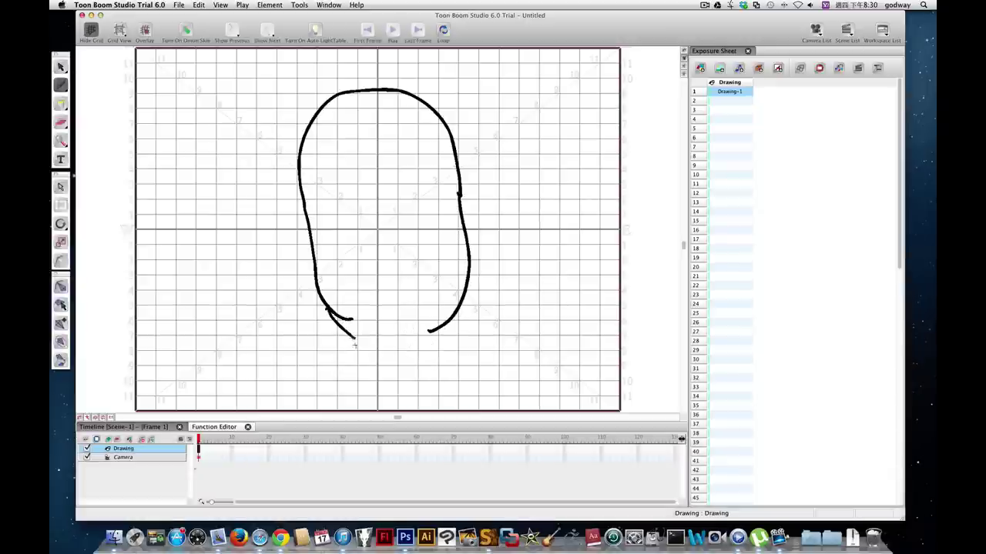
pyautogui.press('super+z')
# - Brush two short legs beneath the body and a bent arm with a hand on each side of it
pyautogui.moveTo(324, 302)
pyautogui.mouseDown()
pyautogui.moveTo(310, 375)
pyautogui.moveTo(360, 341)
pyautogui.moveTo(416, 342)
pyautogui.moveTo(462, 374)
pyautogui.moveTo(412, 343)
pyautogui.mouseUp()
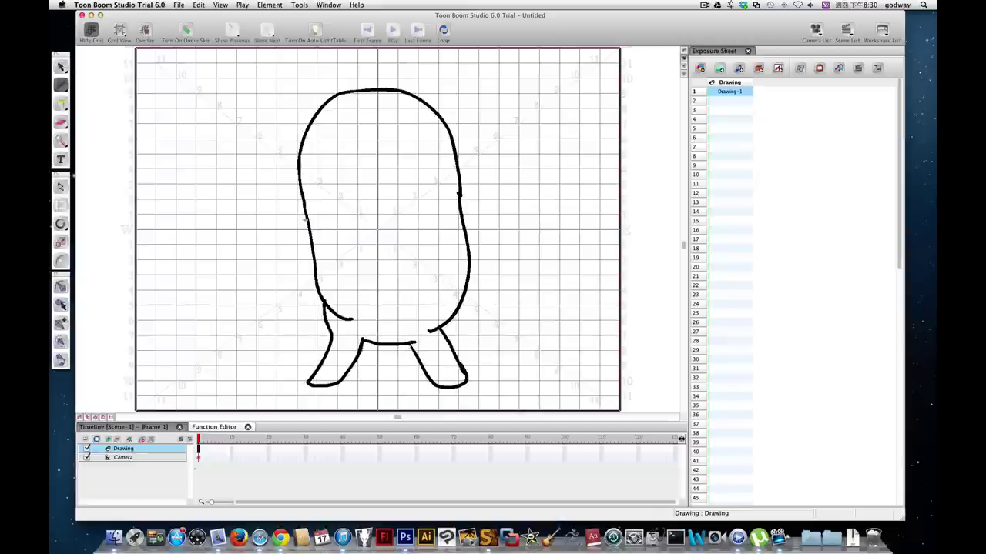
pyautogui.moveTo(306, 219); pyautogui.dragTo(323, 294)
pyautogui.moveTo(312, 240)
pyautogui.mouseDown()
pyautogui.moveTo(331, 294)
pyautogui.moveTo(314, 271)
pyautogui.mouseUp()
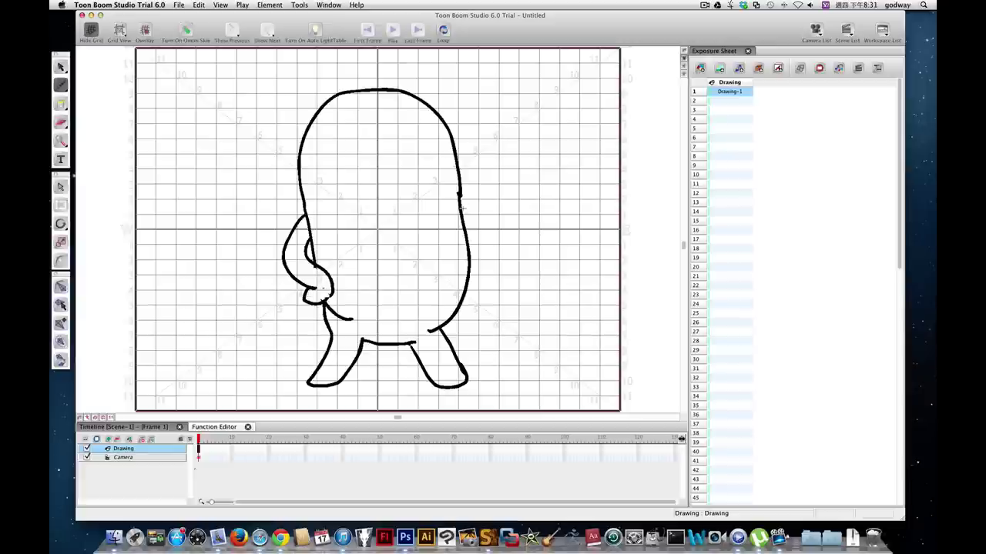
pyautogui.moveTo(459, 204)
pyautogui.mouseDown()
pyautogui.moveTo(488, 235)
pyautogui.moveTo(464, 303)
pyautogui.mouseUp()
pyautogui.moveTo(468, 242); pyautogui.dragTo(468, 254)
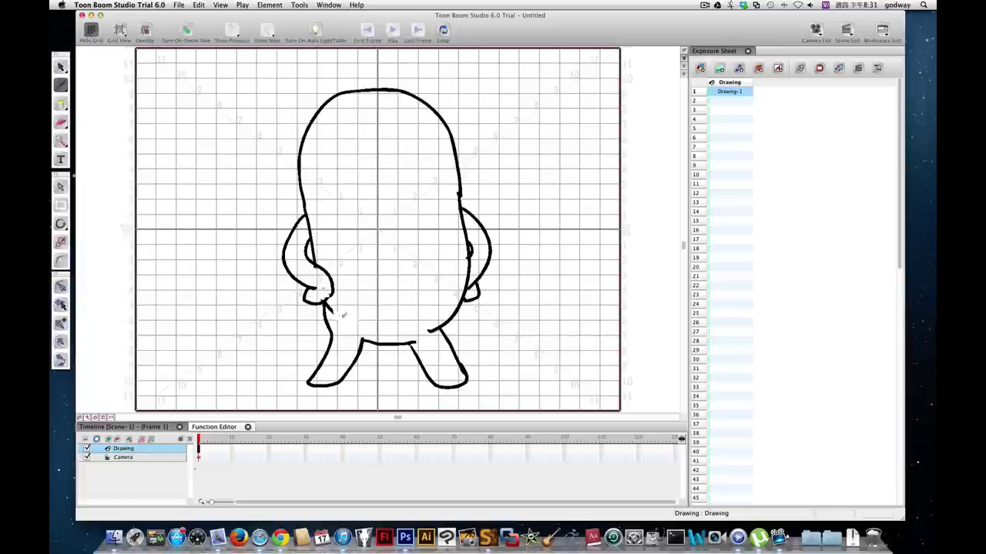
# - Brush hairs poking out of the body and small curved spots scattered inside its outline
pyautogui.moveTo(298, 102); pyautogui.dragTo(324, 121)
pyautogui.moveTo(412, 113)
pyautogui.mouseDown()
pyautogui.moveTo(422, 124)
pyautogui.moveTo(432, 104)
pyautogui.mouseUp()
pyautogui.moveTo(324, 215); pyautogui.dragTo(328, 226)
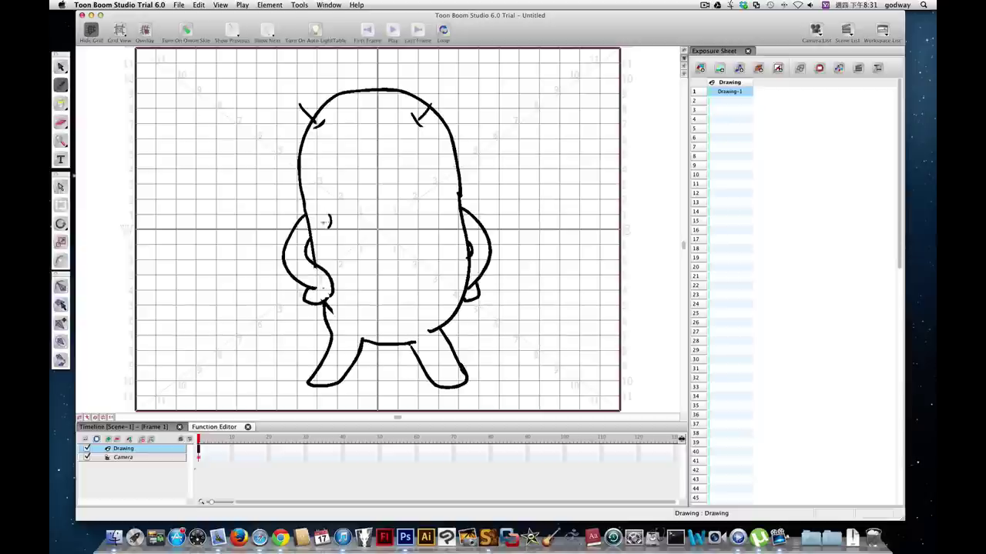
pyautogui.moveTo(450, 281); pyautogui.dragTo(452, 301)
pyautogui.moveTo(348, 311); pyautogui.dragTo(359, 324)
pyautogui.moveTo(344, 125); pyautogui.dragTo(349, 133)
pyautogui.moveTo(331, 151); pyautogui.dragTo(336, 155)
pyautogui.moveTo(433, 144); pyautogui.dragTo(445, 162)
pyautogui.moveTo(312, 186); pyautogui.dragTo(316, 192)
pyautogui.moveTo(283, 142); pyautogui.dragTo(314, 164)
pyautogui.moveTo(311, 161); pyautogui.dragTo(315, 170)
pyautogui.moveTo(436, 185); pyautogui.dragTo(454, 181)
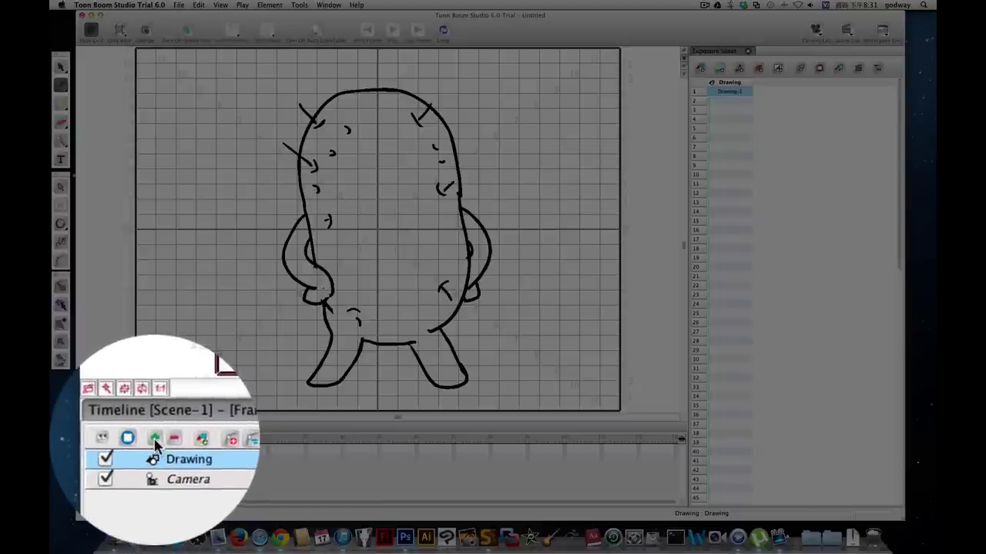
# - Add one new element of type Drawing named "eye"
pyautogui.click(107, 440)
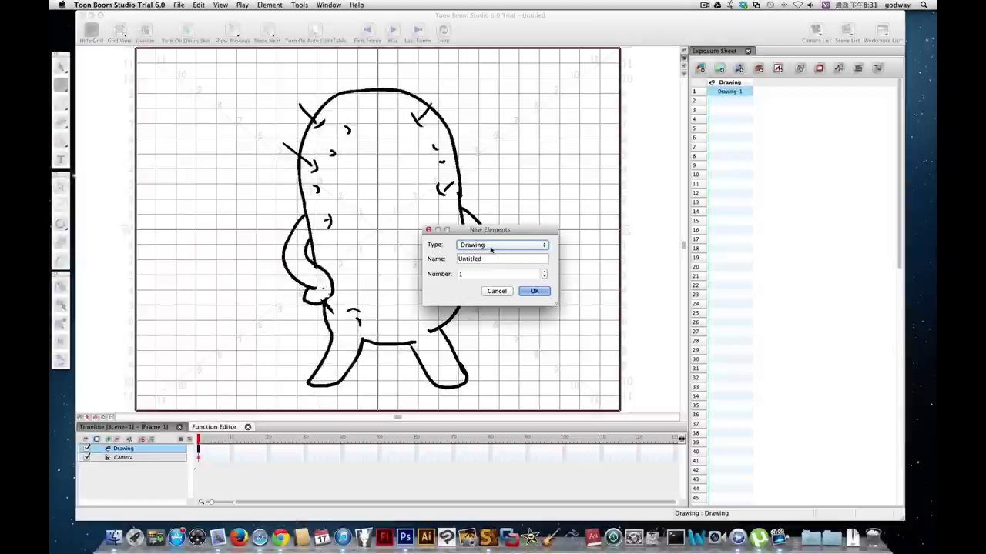
pyautogui.click(490, 259)
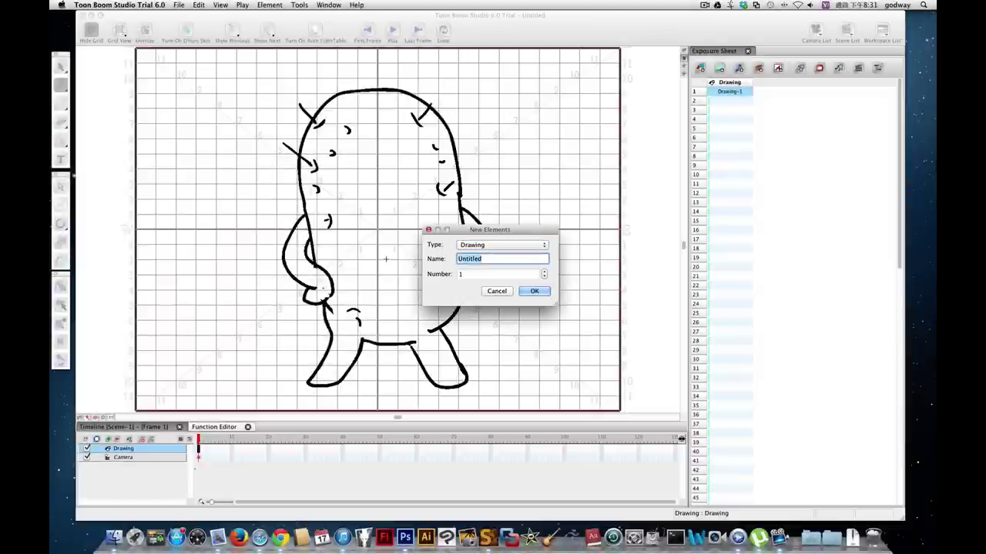
pyautogui.write('ey')
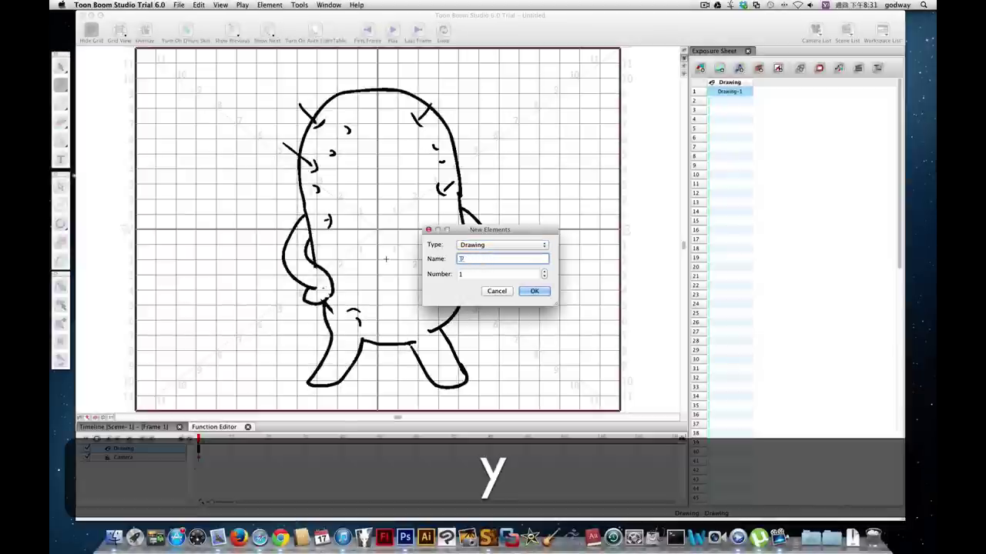
pyautogui.press('BackSpace')
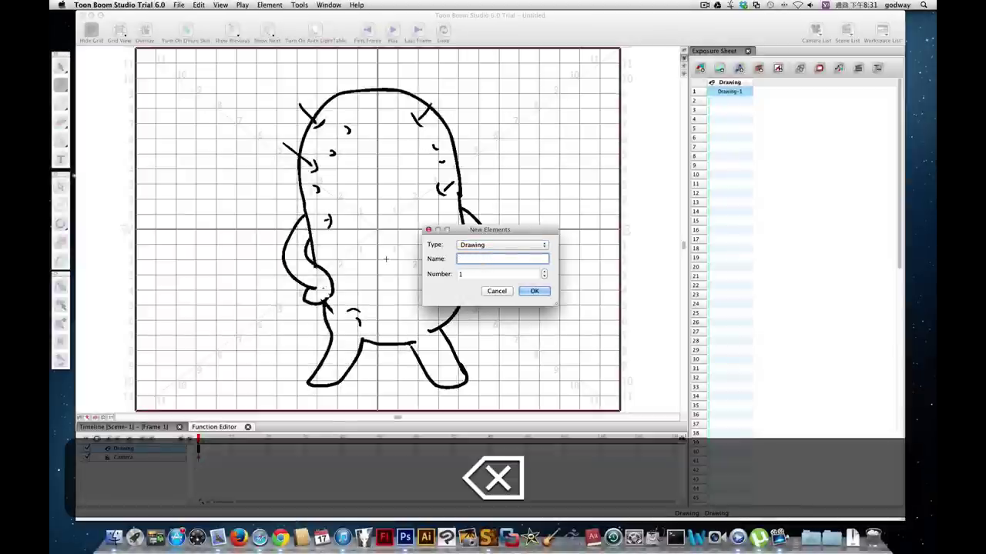
pyautogui.write('eye')
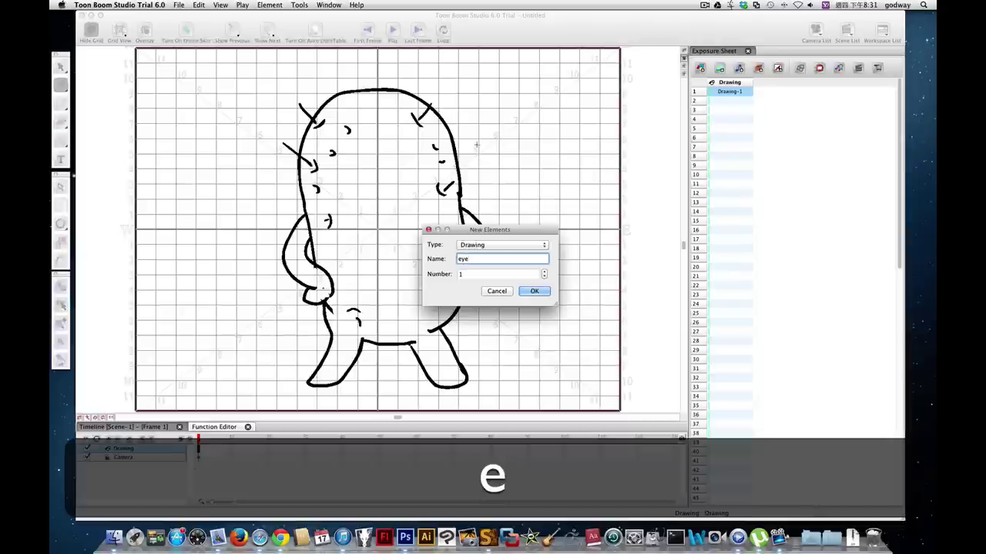
pyautogui.click(530, 291)
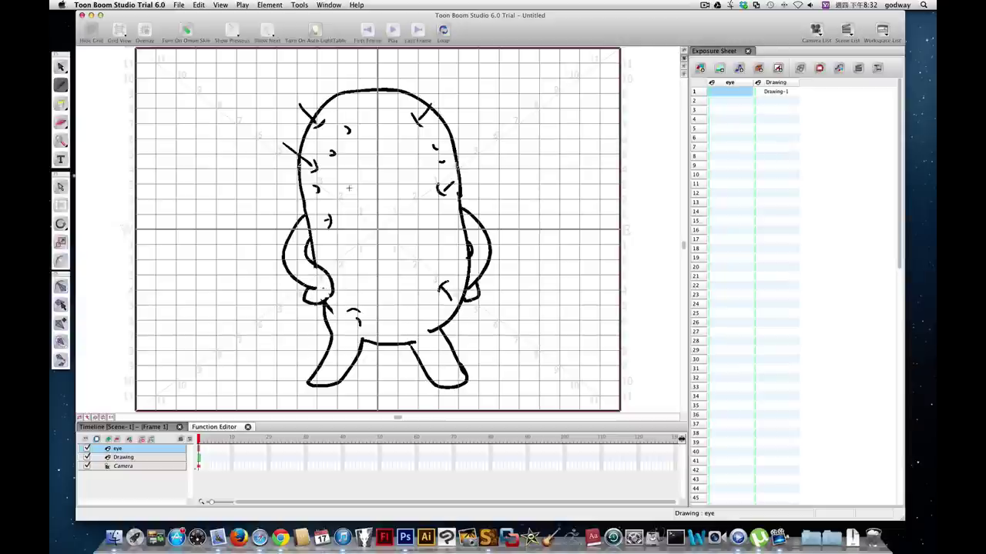
# - Draw two matching circular eye outlines side by side on the character's face with the Ellipse tool
pyautogui.click(61, 86)
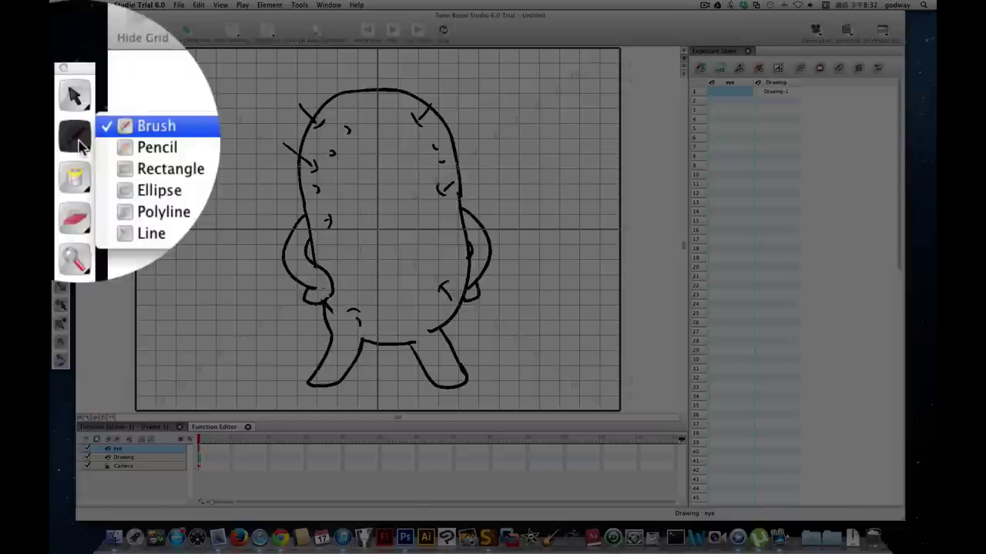
pyautogui.click(123, 148)
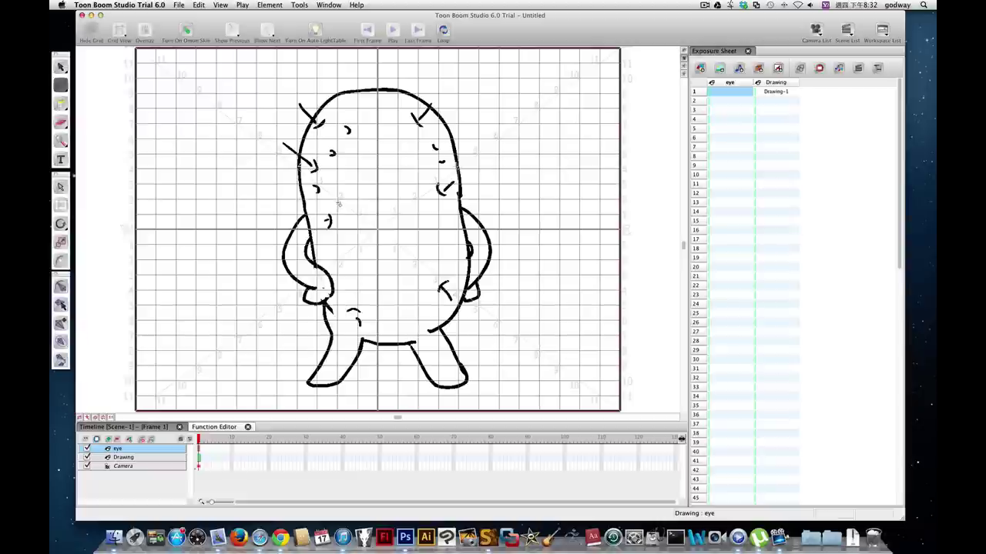
pyautogui.moveTo(338, 202)
pyautogui.mouseDown()
pyautogui.moveTo(384, 244)
pyautogui.moveTo(420, 218)
pyautogui.mouseUp()
pyautogui.hotkey('alt', 's')
pyautogui.click(378, 242)
# - Switch to the workspace that includes the colour palette and pen settings, and display the pen settings
pyautogui.click(61, 84)
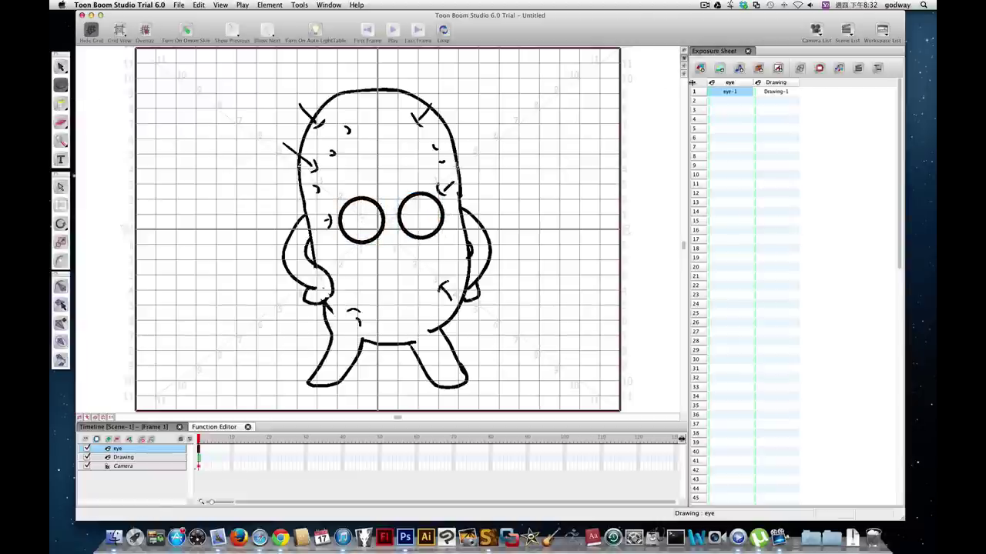
pyautogui.click(882, 31)
pyautogui.click(856, 49)
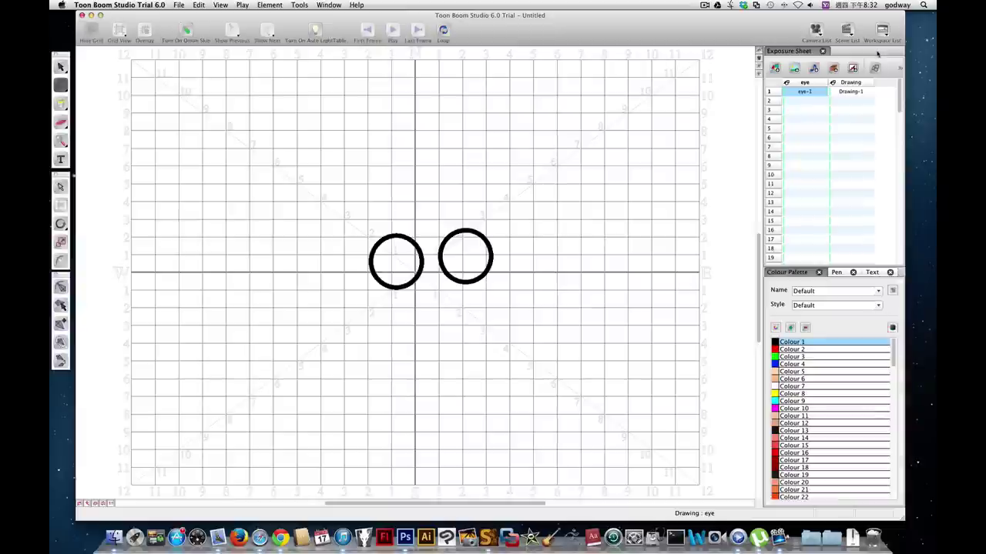
pyautogui.click(836, 272)
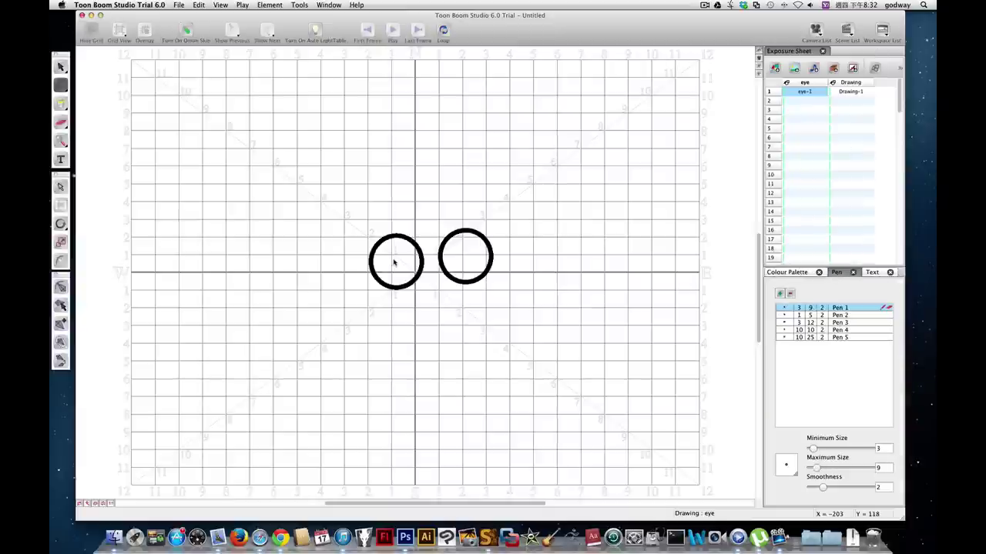
# - Draw a small pupil circle inside one eye, copy it into the other, and turn on the auto light table
pyautogui.moveTo(393, 263)
pyautogui.mouseDown()
pyautogui.moveTo(419, 287)
pyautogui.moveTo(460, 267)
pyautogui.mouseUp()
pyautogui.press('super+z')
pyautogui.press('shift+super+z')
pyautogui.hotkey('alt', 's')
pyautogui.click(392, 272)
pyautogui.press('super+c')
pyautogui.press('super+v')
pyautogui.click(315, 31)
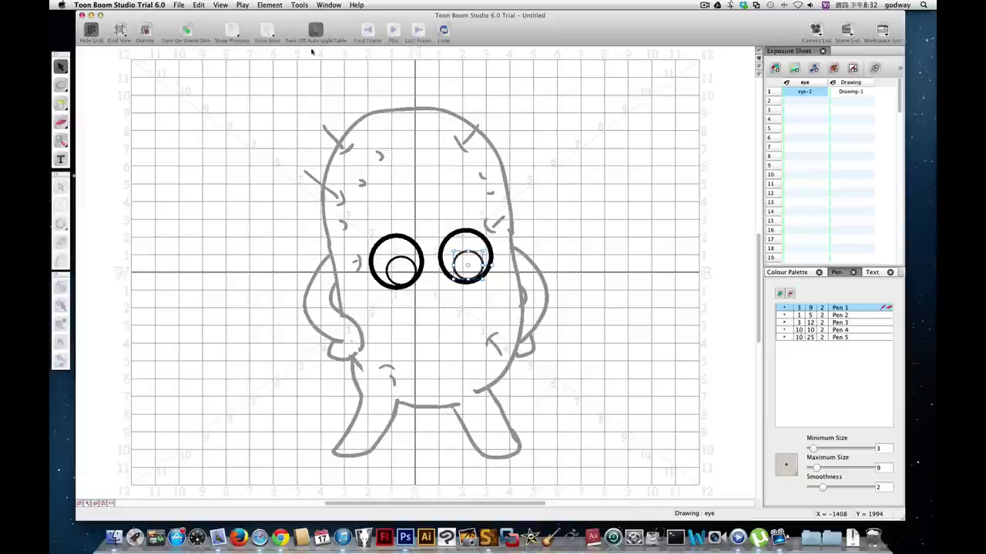
pyautogui.click(588, 183)
# - Fill the whites of both eyes with Colour 7 and both pupils with Colour 1
pyautogui.press('z')
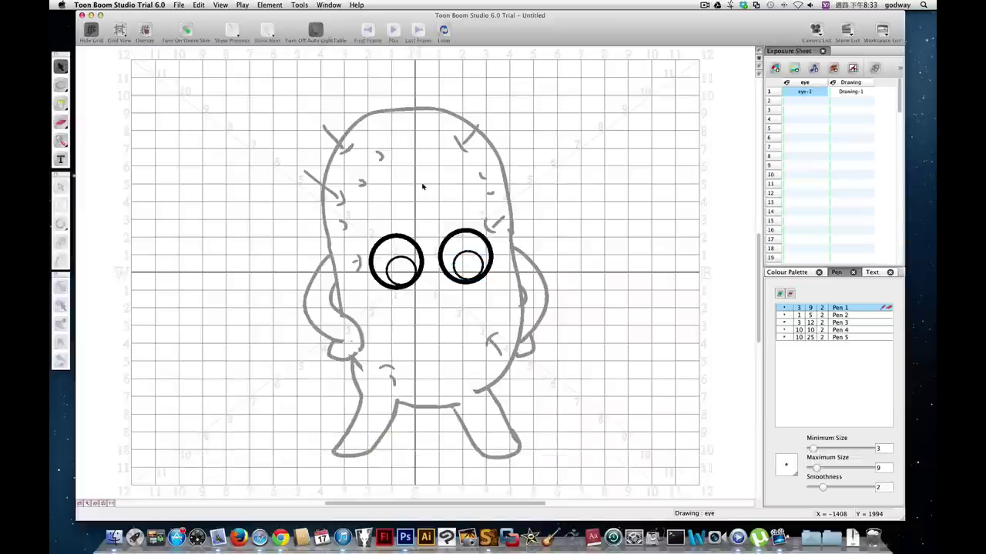
pyautogui.press('z')
pyautogui.press('x')
pyautogui.press('x')
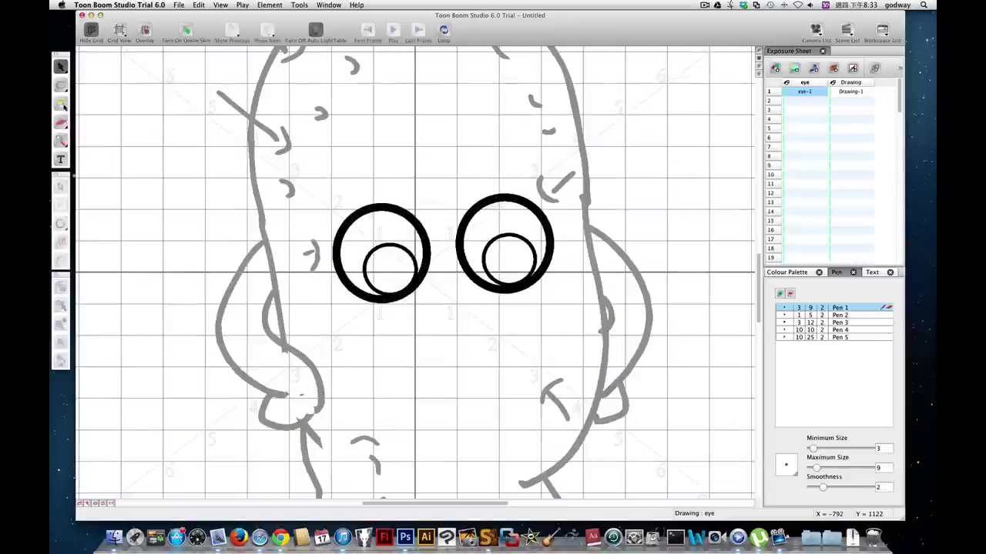
pyautogui.click(61, 105)
pyautogui.click(786, 272)
pyautogui.click(793, 386)
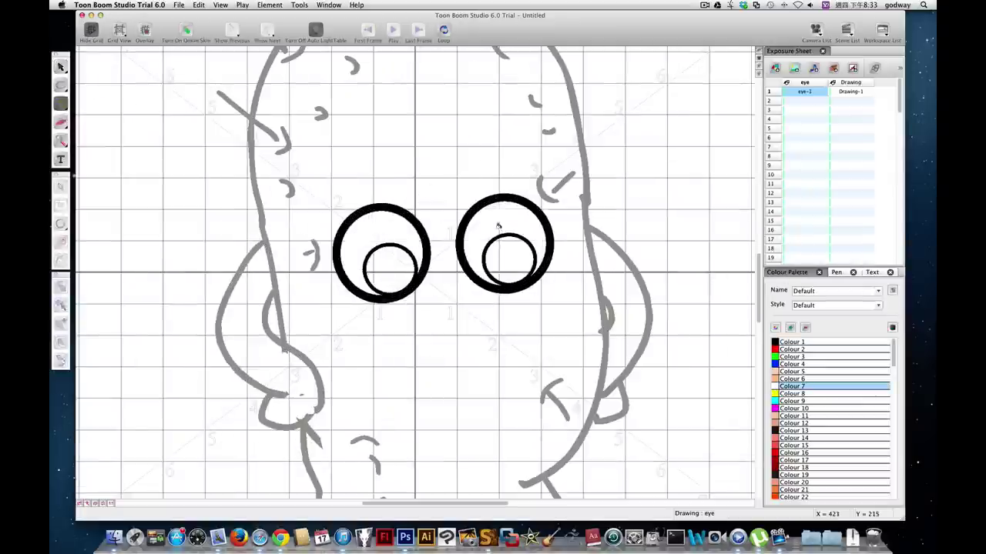
pyautogui.click(780, 342)
pyautogui.click(390, 269)
pyautogui.click(508, 258)
# - Add a small white highlight to each pupil using the Brush in Colour 7
pyautogui.hotkey('alt', 'b')
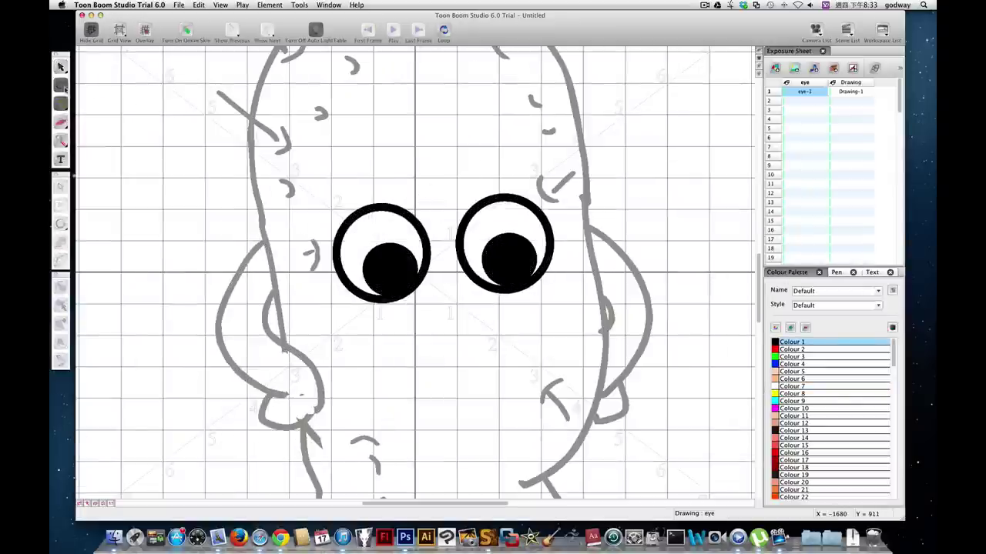
pyautogui.click(793, 386)
pyautogui.click(390, 266)
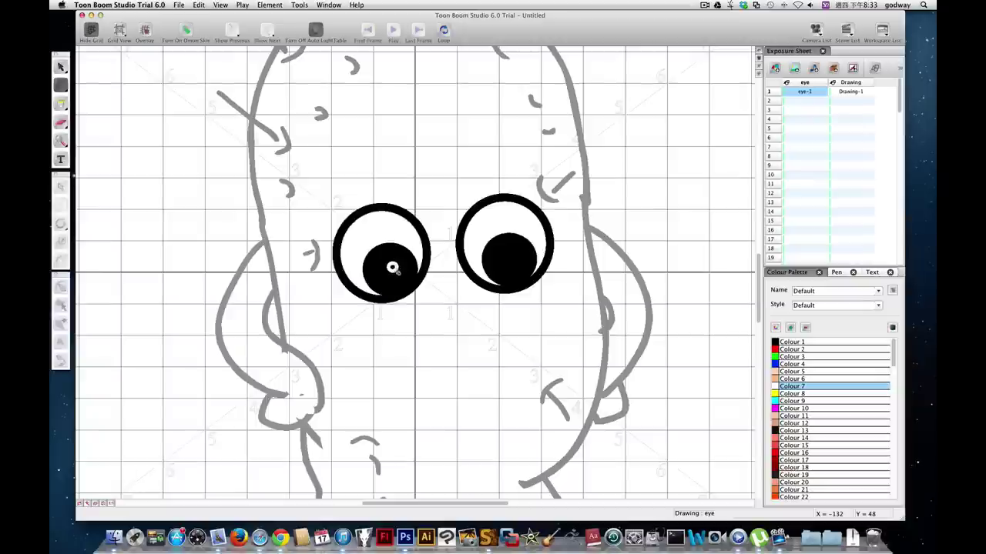
pyautogui.hotkey('alt', 's')
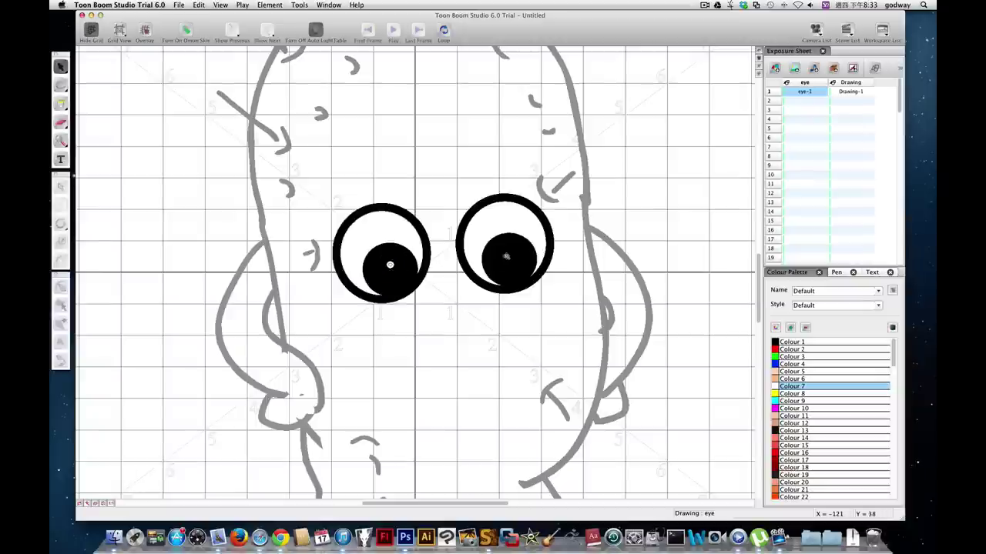
pyautogui.click(520, 256)
pyautogui.press('z')
# - Fill the character's body, arms and hand on the Drawing element with Colour 28
pyautogui.click(847, 93)
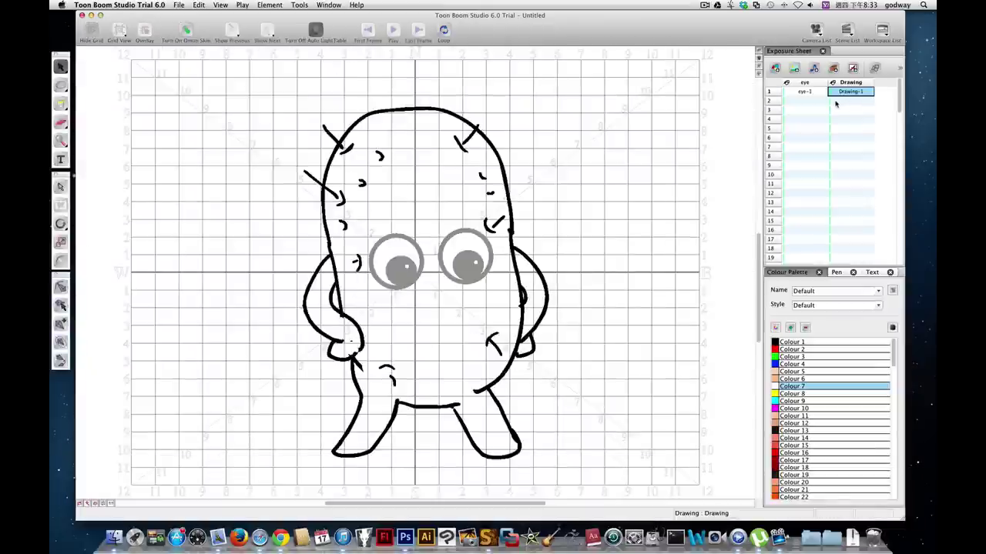
pyautogui.scroll(-5, 805, 420)
pyautogui.click(805, 422)
pyautogui.hotkey('alt', 'i')
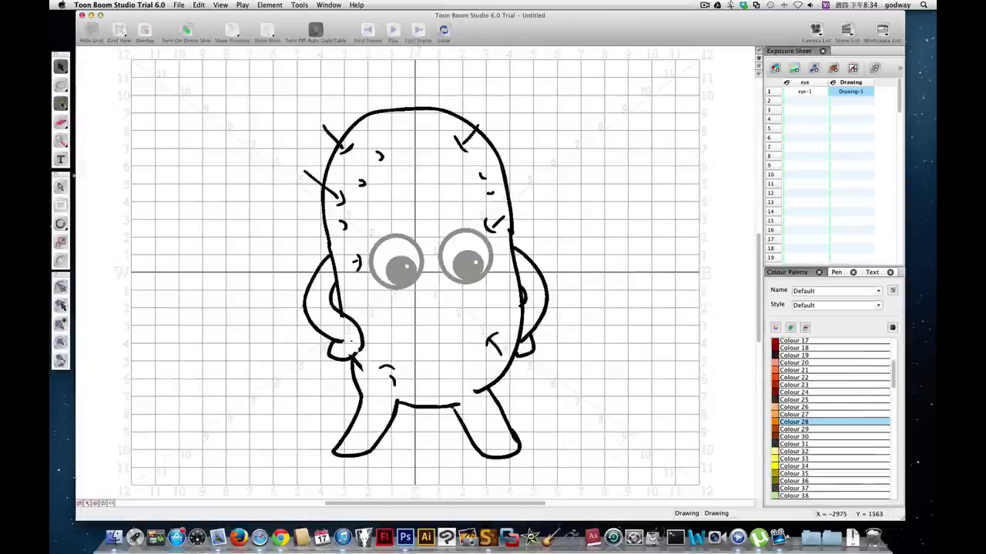
pyautogui.click(503, 258)
pyautogui.click(530, 293)
pyautogui.click(525, 347)
pyautogui.click(322, 297)
# - Make the eye drawing active and set up the Brush tool with Colour 1
pyautogui.click(813, 93)
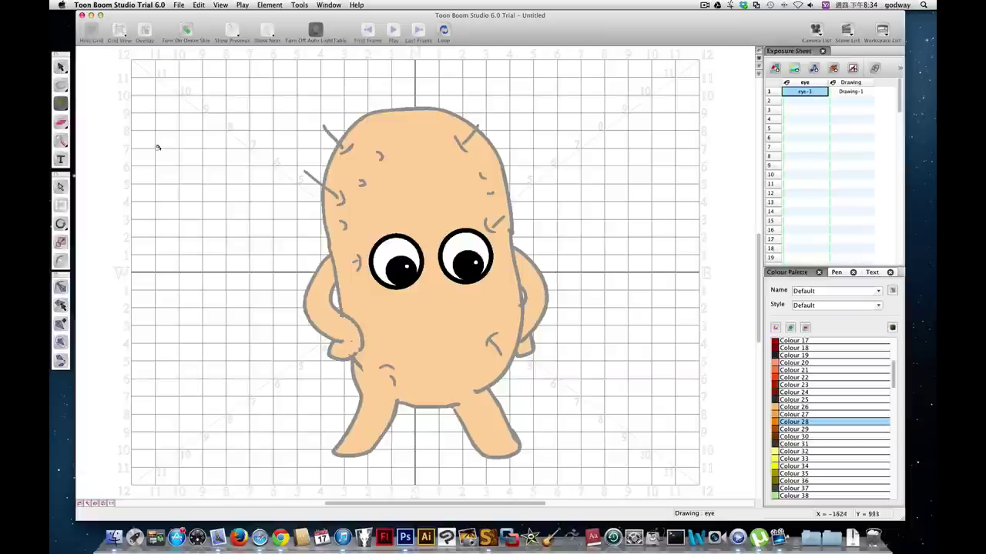
pyautogui.click(61, 67)
pyautogui.click(61, 104)
pyautogui.click(60, 84)
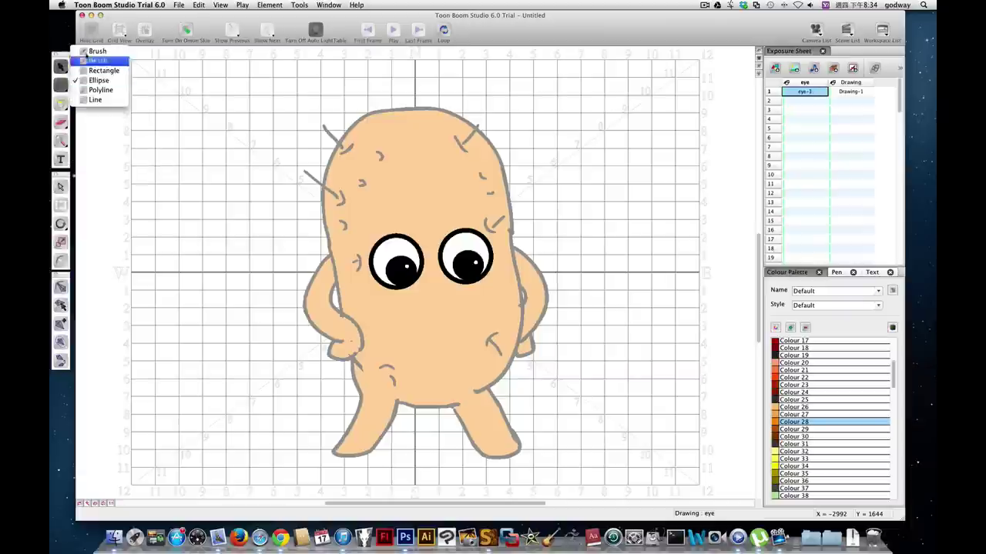
pyautogui.click(85, 57)
pyautogui.press('shift+super+z')
pyautogui.scroll(10, 831, 420)
pyautogui.click(801, 342)
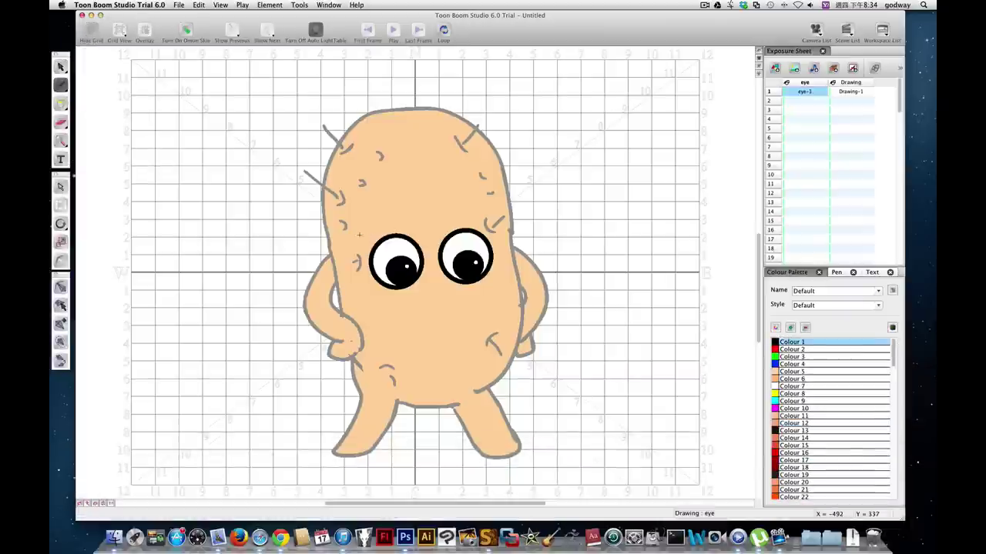
pyautogui.moveTo(372, 246); pyautogui.dragTo(359, 231)
pyautogui.press('shift+super+z')
pyautogui.moveTo(377, 245); pyautogui.dragTo(369, 221)
pyautogui.press('shift+super+z')
pyautogui.press('shift+super+z')
pyautogui.press('shift+super+z')
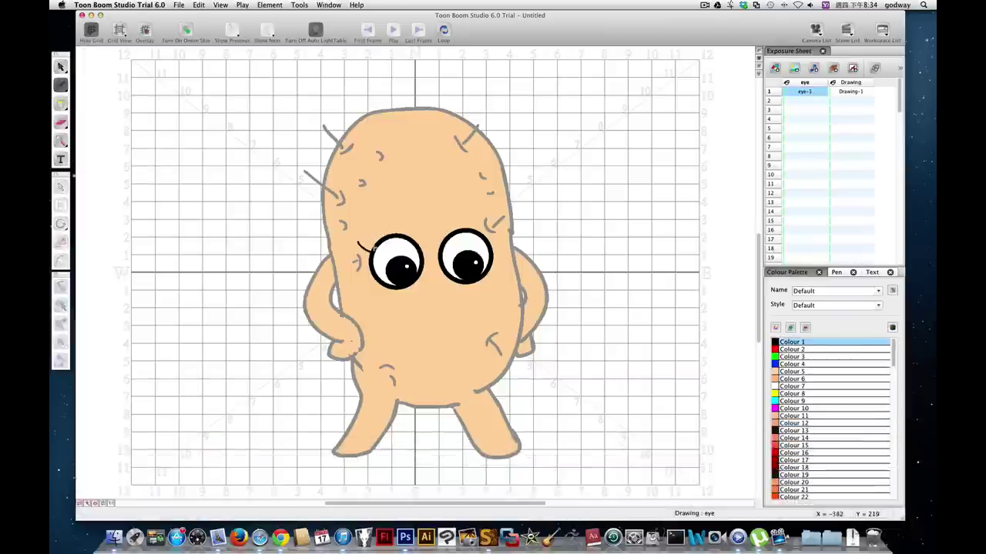
# - Set Pen 1 to minimum size 5 and maximum size 16, and brush eyelashes at the outer side of both eyes
pyautogui.click(836, 272)
pyautogui.moveTo(819, 451); pyautogui.dragTo(812, 448)
pyautogui.moveTo(370, 248); pyautogui.dragTo(359, 239)
pyautogui.moveTo(377, 245); pyautogui.dragTo(368, 234)
pyautogui.moveTo(480, 233); pyautogui.dragTo(491, 222)
# - Brush a curved hair at the upper edge of the body and small spots above the eyes
pyautogui.moveTo(515, 157); pyautogui.dragTo(488, 162)
pyautogui.moveTo(421, 123); pyautogui.dragTo(423, 127)
pyautogui.moveTo(469, 193); pyautogui.dragTo(472, 196)
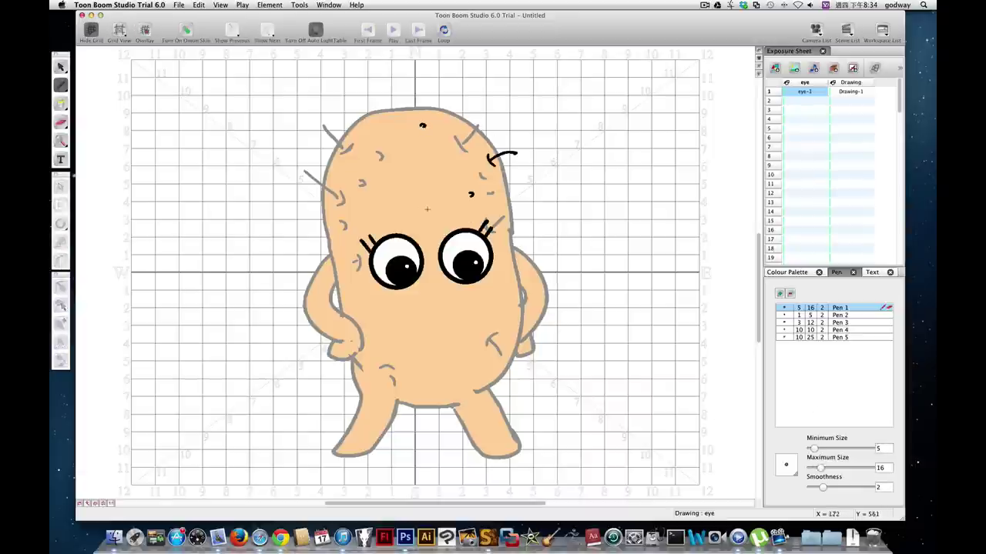
pyautogui.moveTo(378, 207); pyautogui.dragTo(383, 211)
pyautogui.moveTo(419, 208); pyautogui.dragTo(425, 214)
# - Try drawing curved lines beneath both eyes, and undo the latest strokes
pyautogui.moveTo(361, 307); pyautogui.dragTo(402, 285)
pyautogui.press('shift+super+z')
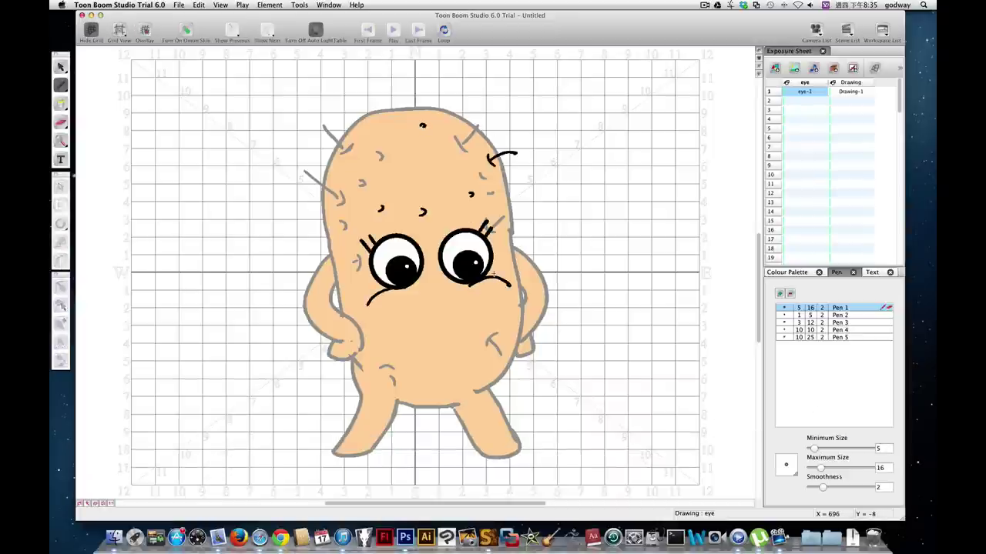
pyautogui.press('shift+super+z')
pyautogui.press('shift+super+z')
pyautogui.press('shift+super+z')
pyautogui.press('shift+super+z')
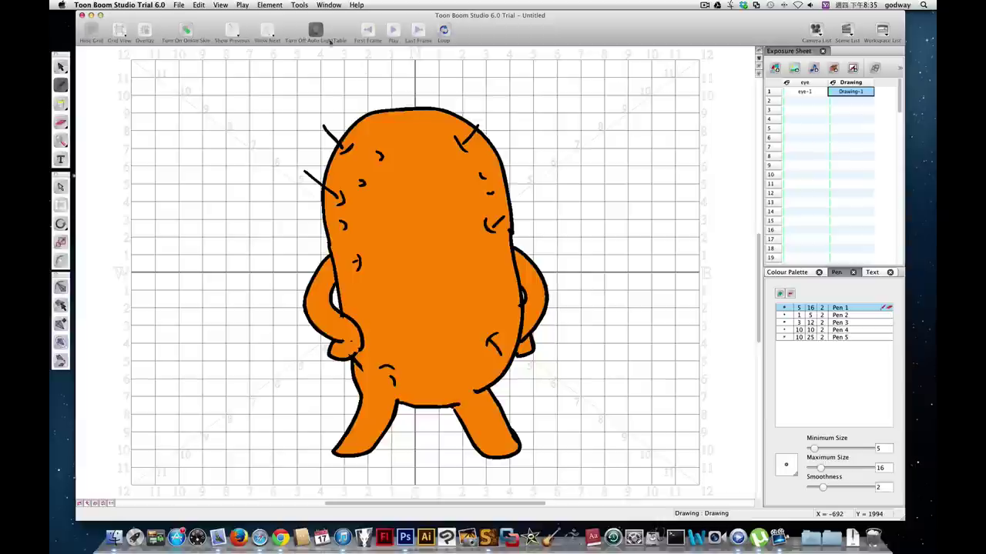
# - Turn on onion skinning for the body drawing and set how many following drawings it shows
pyautogui.click(220, 5)
pyautogui.click(362, 146)
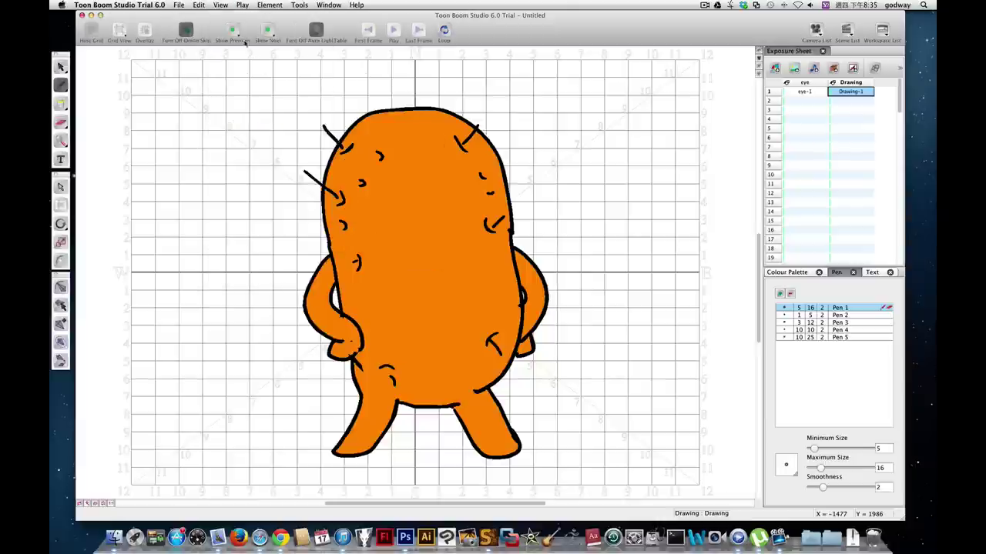
pyautogui.click(267, 30)
pyautogui.click(304, 72)
# - Brush extra hairs at the upper edges of the body and small curved spots across its front
pyautogui.click(500, 156)
pyautogui.moveTo(499, 156); pyautogui.dragTo(514, 161)
pyautogui.moveTo(460, 210); pyautogui.dragTo(463, 218)
pyautogui.moveTo(359, 213); pyautogui.dragTo(363, 218)
pyautogui.moveTo(498, 262); pyautogui.dragTo(501, 269)
pyautogui.moveTo(371, 297); pyautogui.dragTo(376, 304)
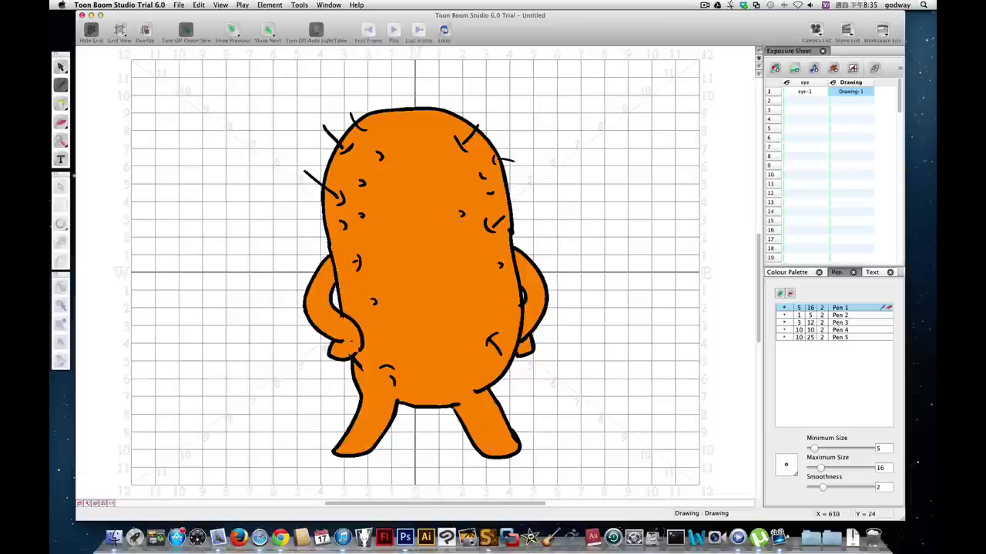
# - Switch between the eye and Drawing cells, and try the onion skin switch and its previous- and next-drawing options on the Drawing column
pyautogui.click(804, 91)
pyautogui.click(841, 92)
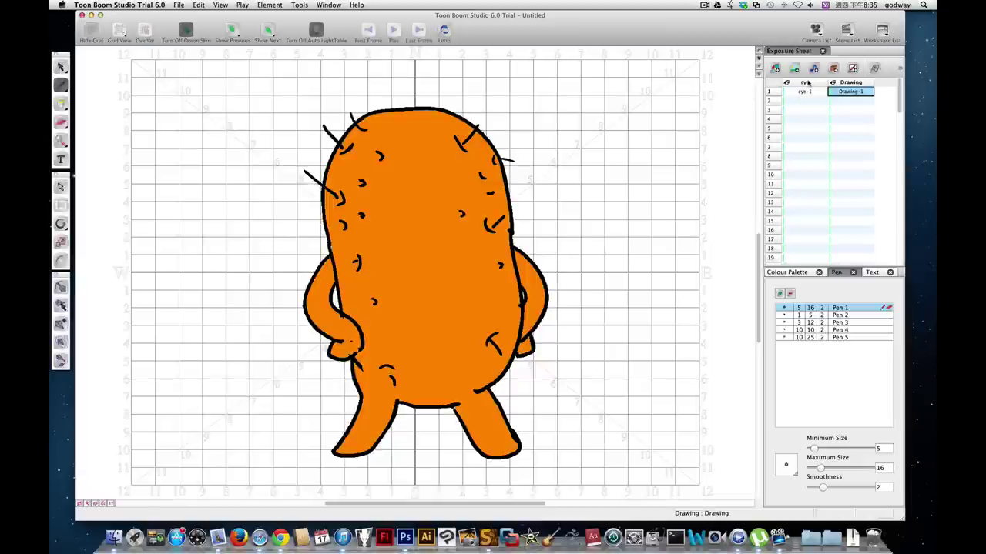
pyautogui.click(847, 82)
pyautogui.click(231, 30)
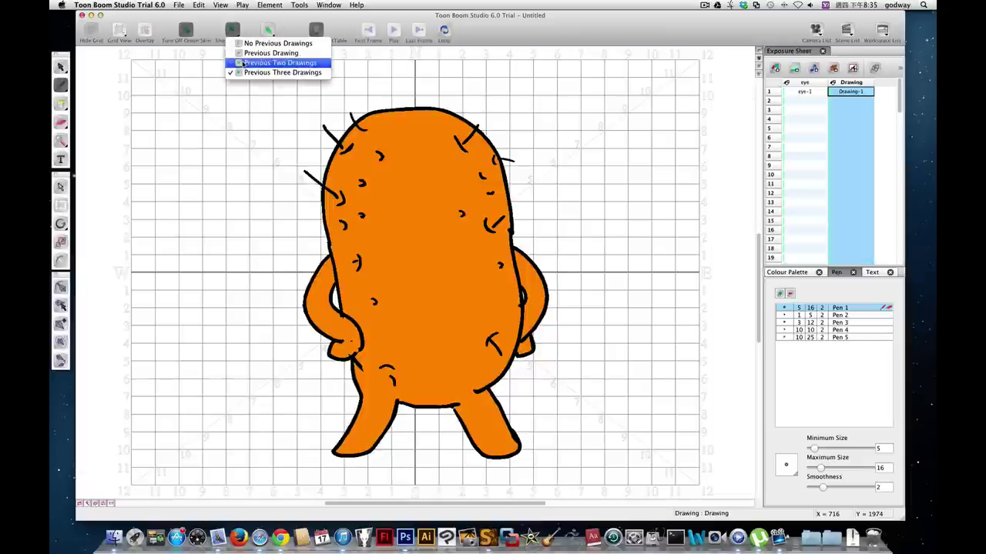
pyautogui.click(186, 31)
pyautogui.click(186, 31)
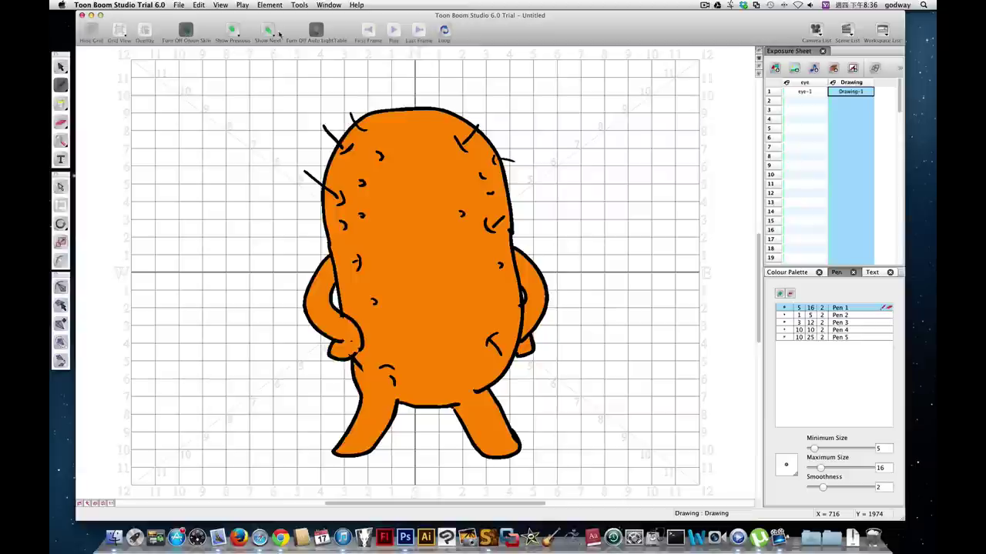
pyautogui.click(268, 31)
pyautogui.click(282, 72)
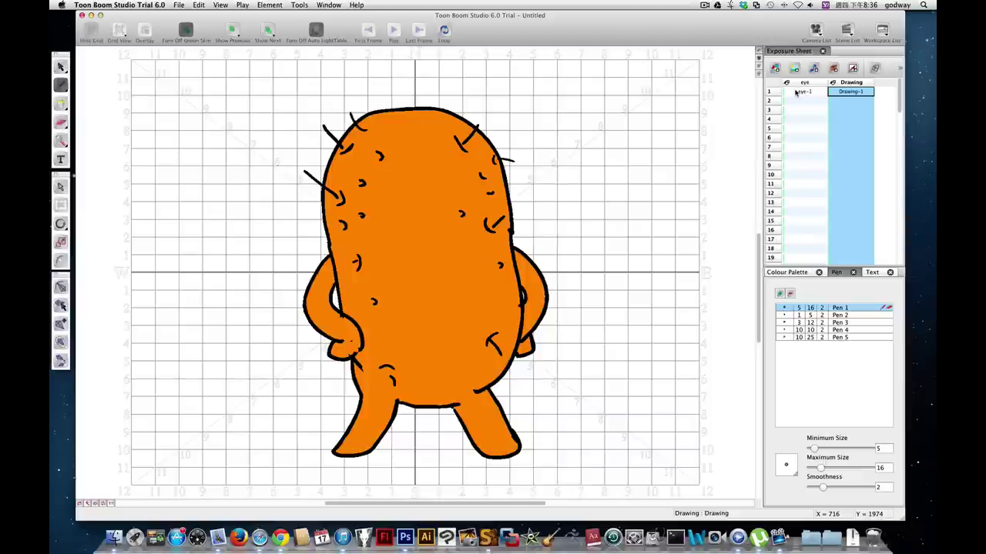
# - Switch to the Default workspace and add one new Drawing element named mouth
pyautogui.click(883, 32)
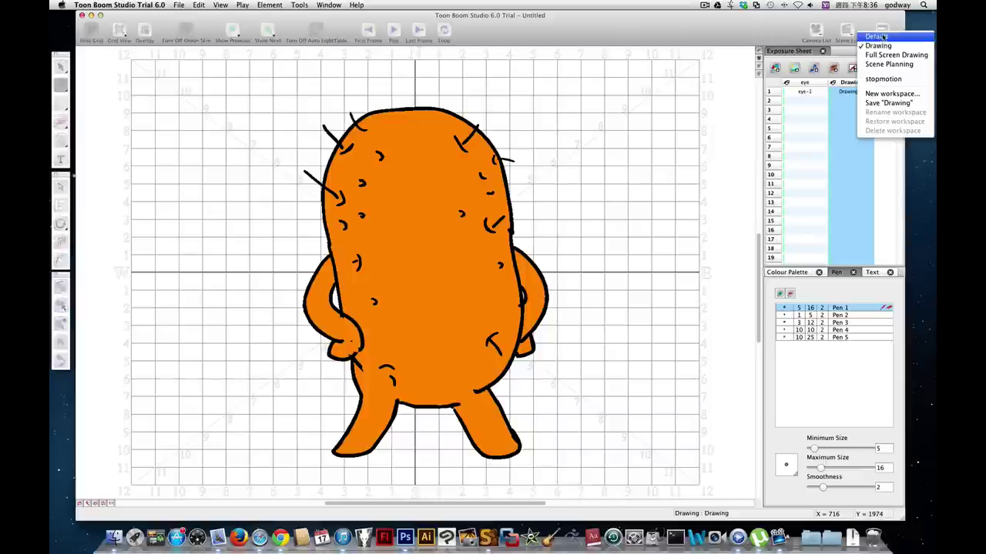
pyautogui.click(876, 37)
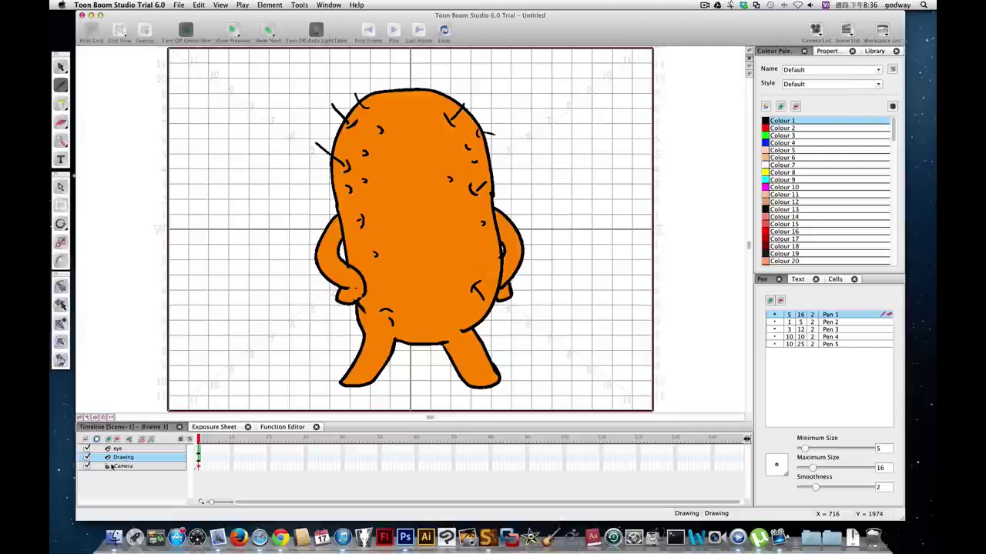
pyautogui.click(107, 440)
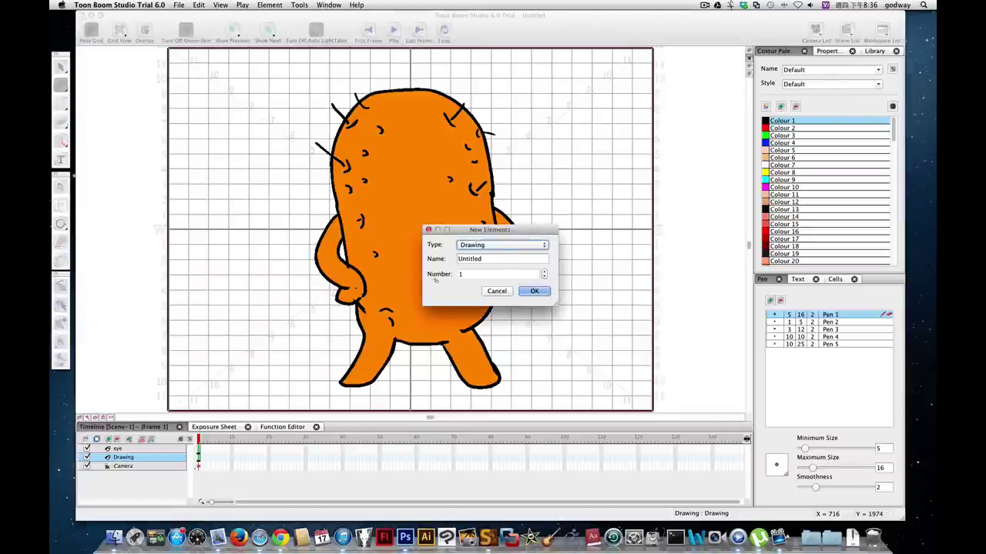
pyautogui.doubleClick(490, 258)
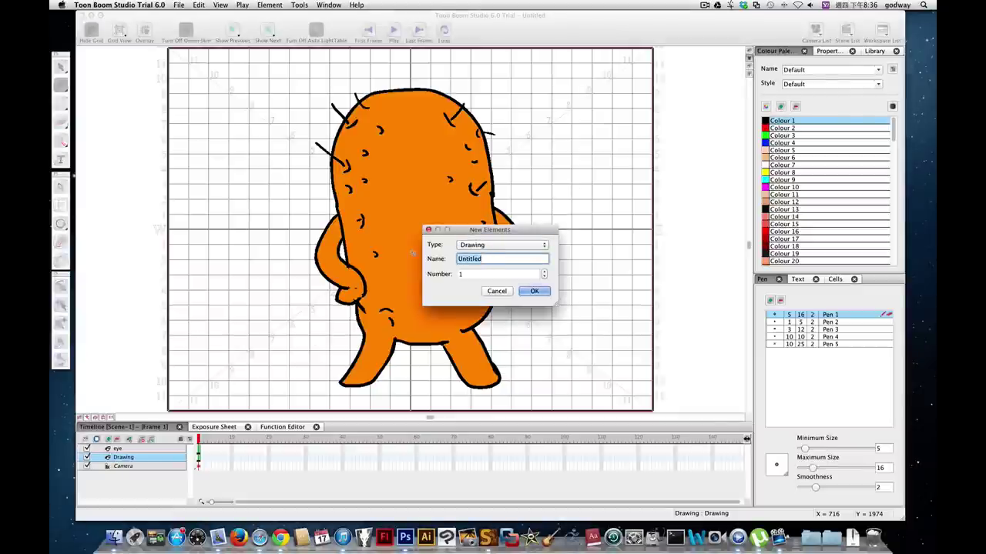
pyautogui.write('m')
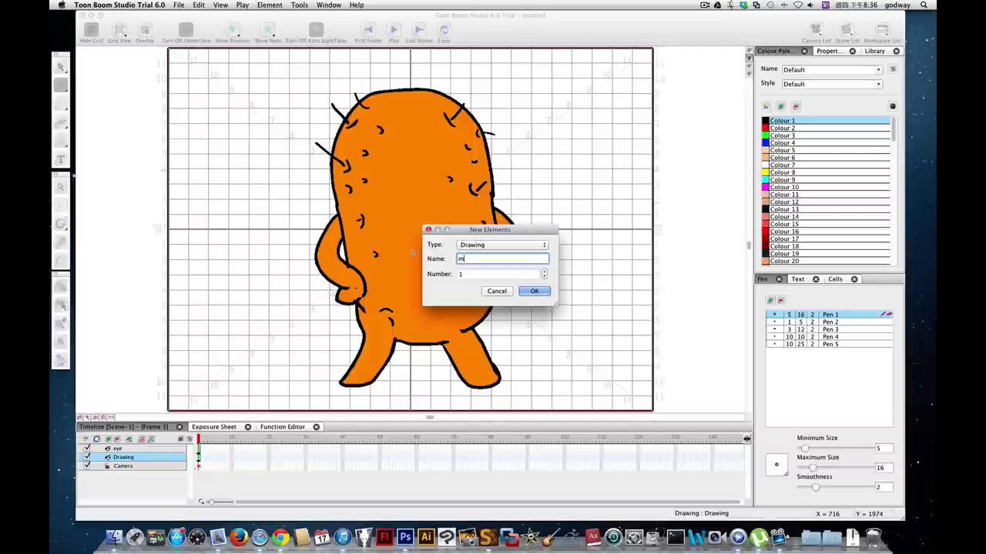
pyautogui.write('ou')
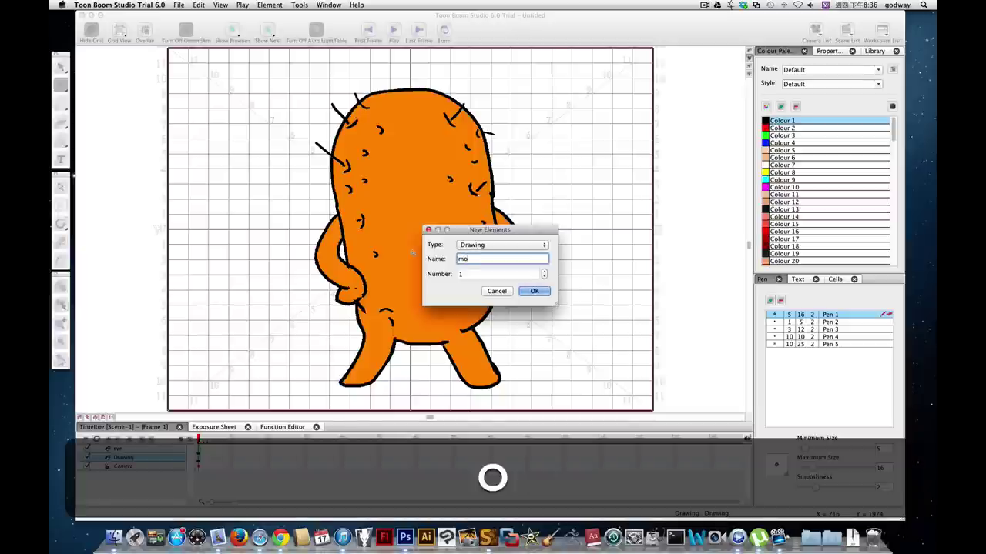
pyautogui.write('h')
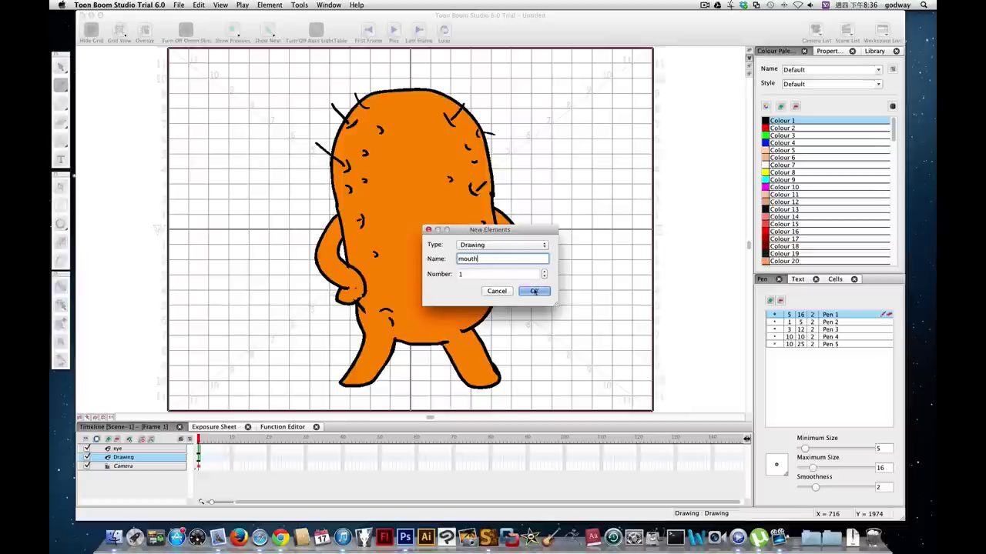
pyautogui.click(533, 291)
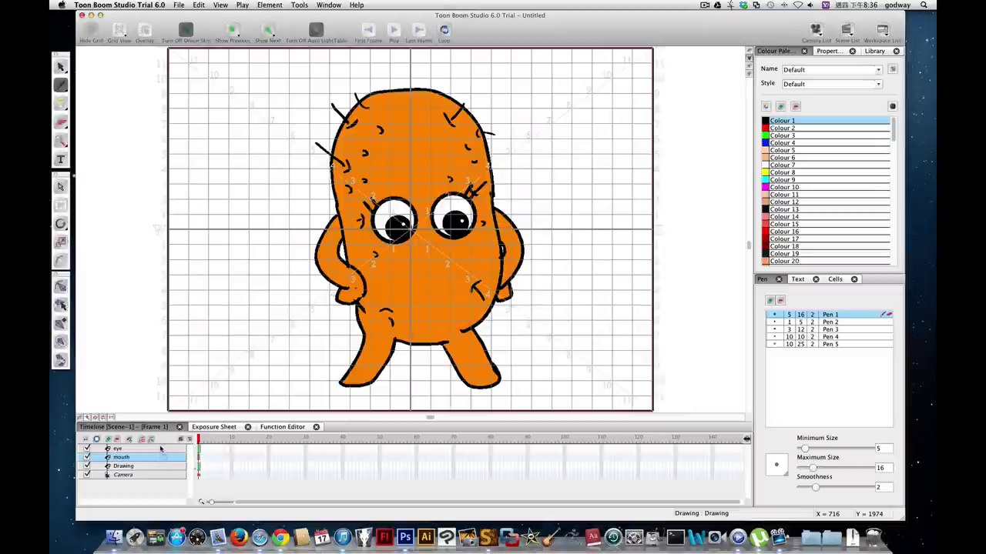
# - Move the mouth element above the eye element in the timeline and make it the active element
pyautogui.press('shift+super+z')
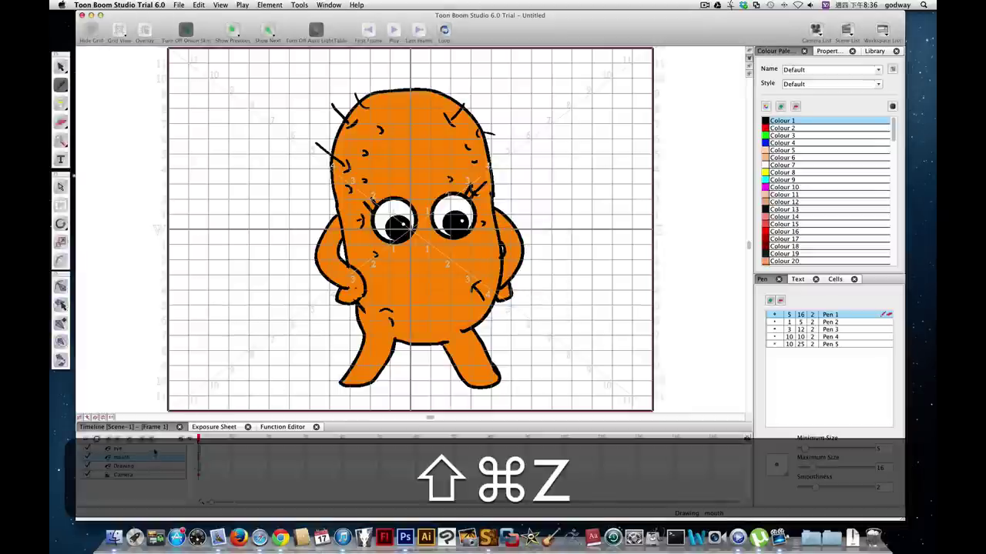
pyautogui.click(154, 457)
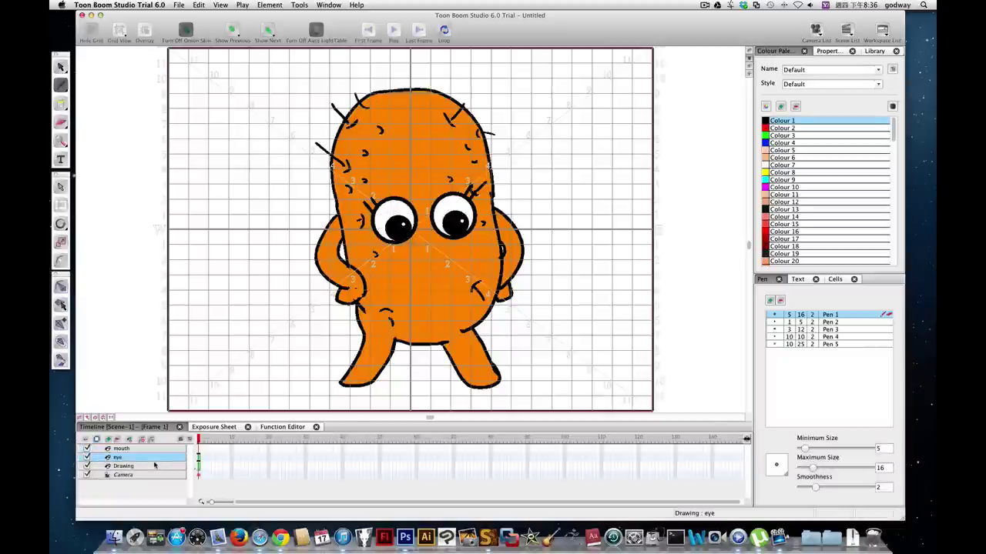
pyautogui.press('shift+super+z')
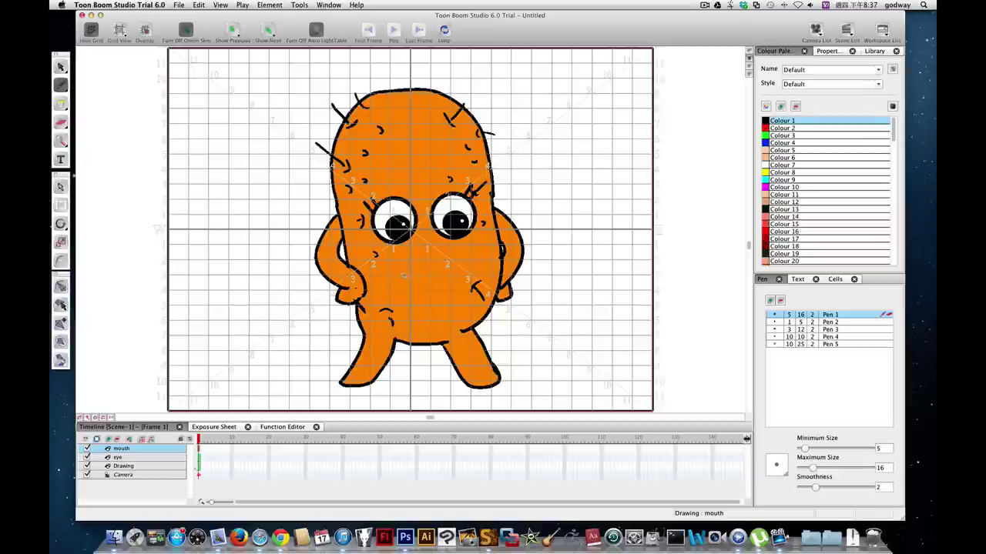
# - Brush a slightly curved smiling mouth line with marked corners below the eyes, undoing the rejected strokes
pyautogui.moveTo(401, 275); pyautogui.dragTo(445, 278)
pyautogui.press('shift+super+z')
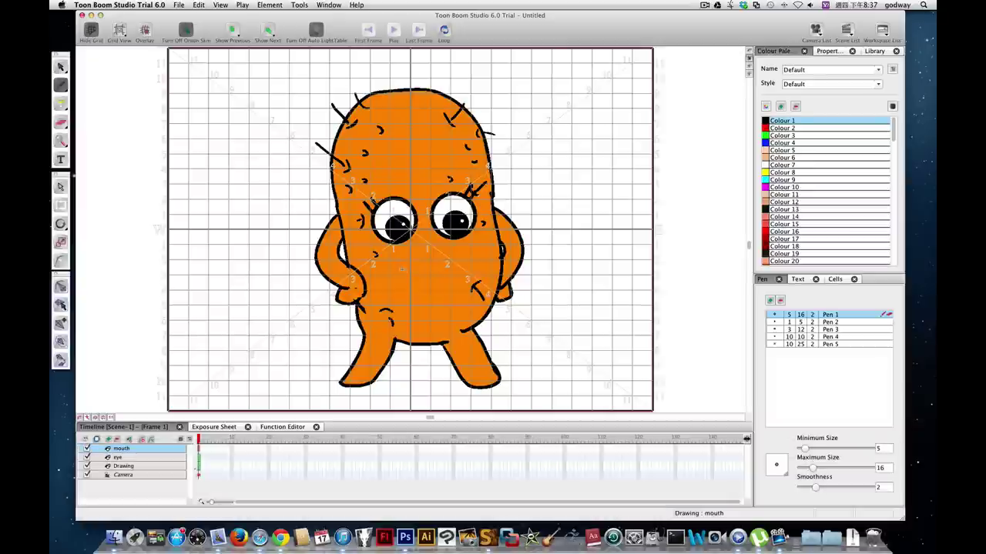
pyautogui.moveTo(402, 274); pyautogui.dragTo(470, 266)
pyautogui.moveTo(406, 275); pyautogui.dragTo(461, 272)
pyautogui.press('shift+super+z')
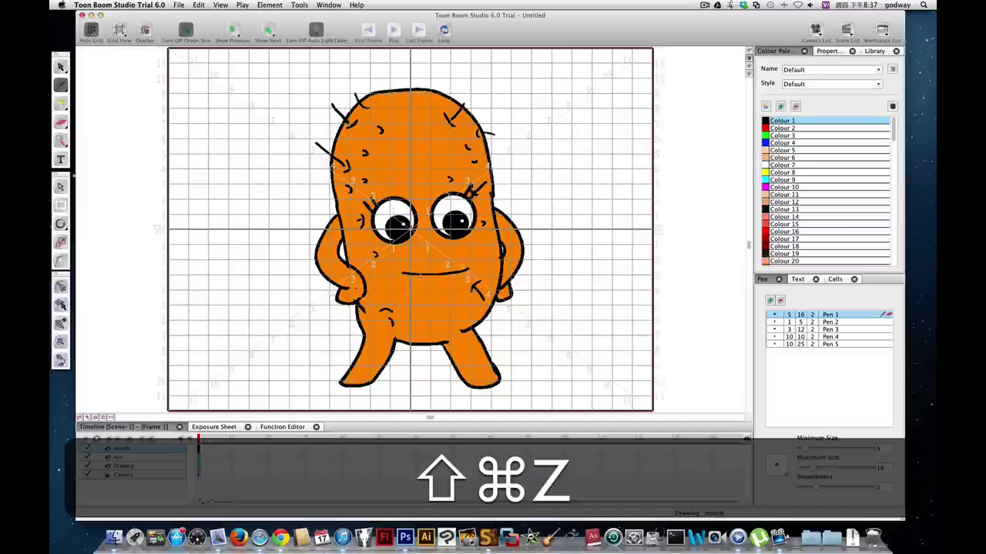
pyautogui.moveTo(435, 278); pyautogui.dragTo(469, 273)
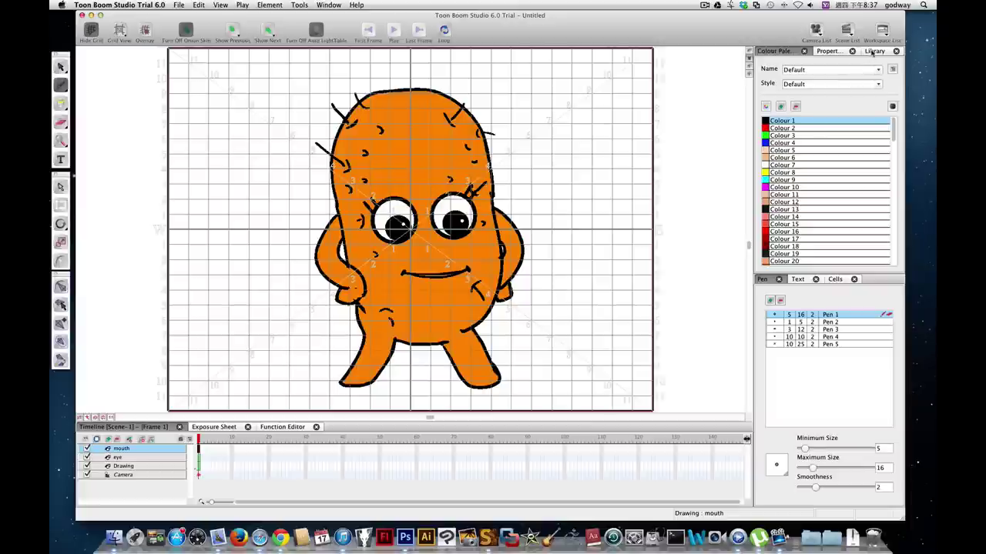
# - Show the mouth element's drawings under Scene-1 of the Animation library, and widen the library area
pyautogui.click(870, 51)
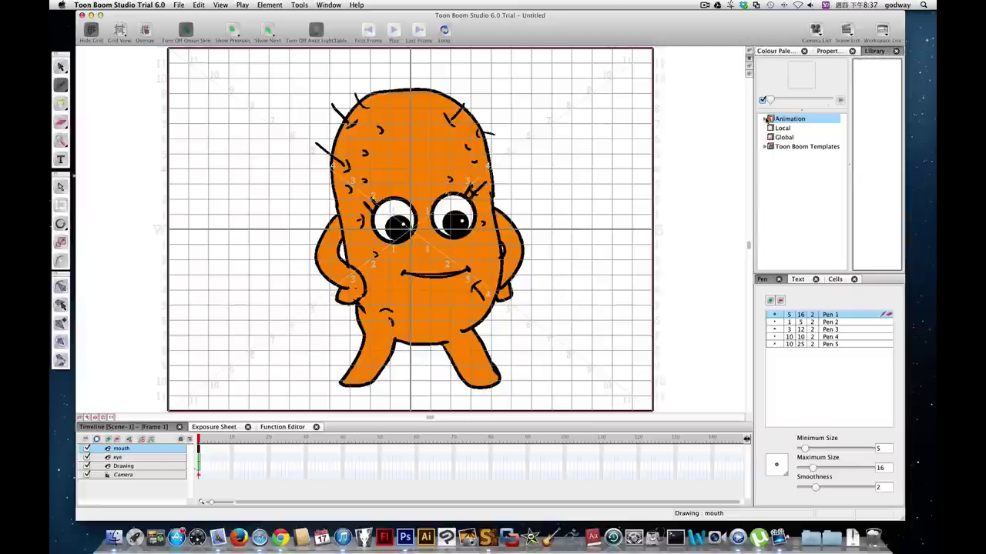
pyautogui.click(766, 118)
pyautogui.click(777, 127)
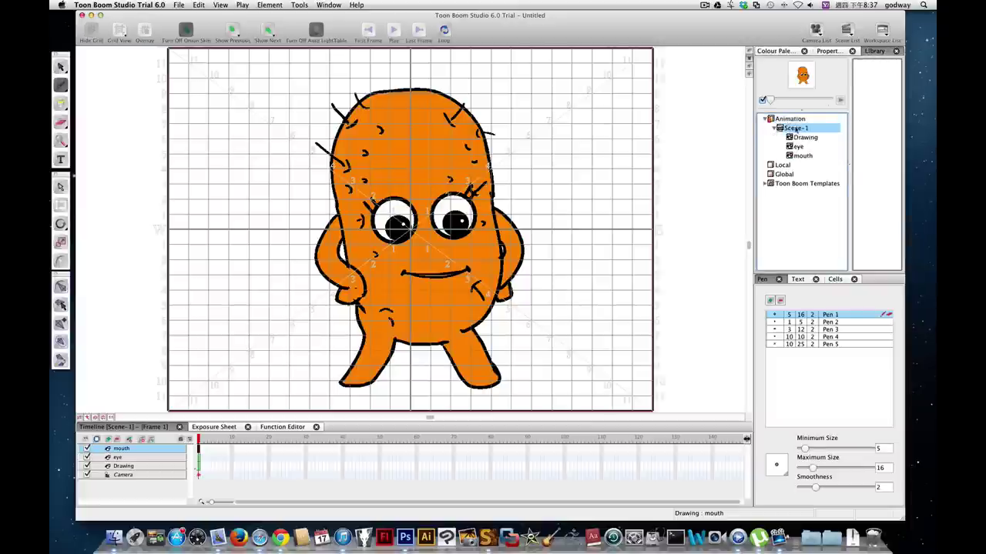
pyautogui.click(798, 157)
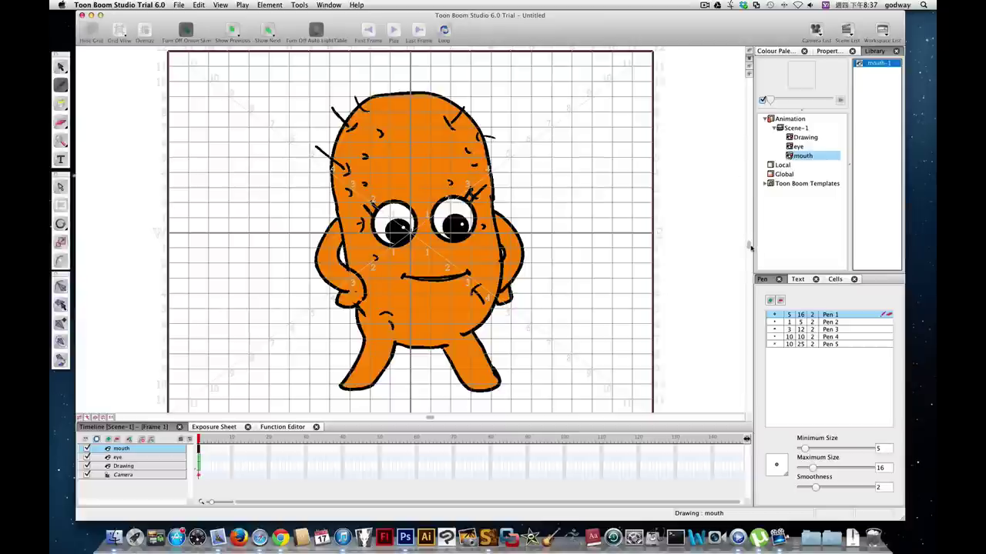
pyautogui.moveTo(748, 247); pyautogui.dragTo(632, 236)
# - Rename the mouth-1 drawing with the suffix A in the library
pyautogui.click(764, 64)
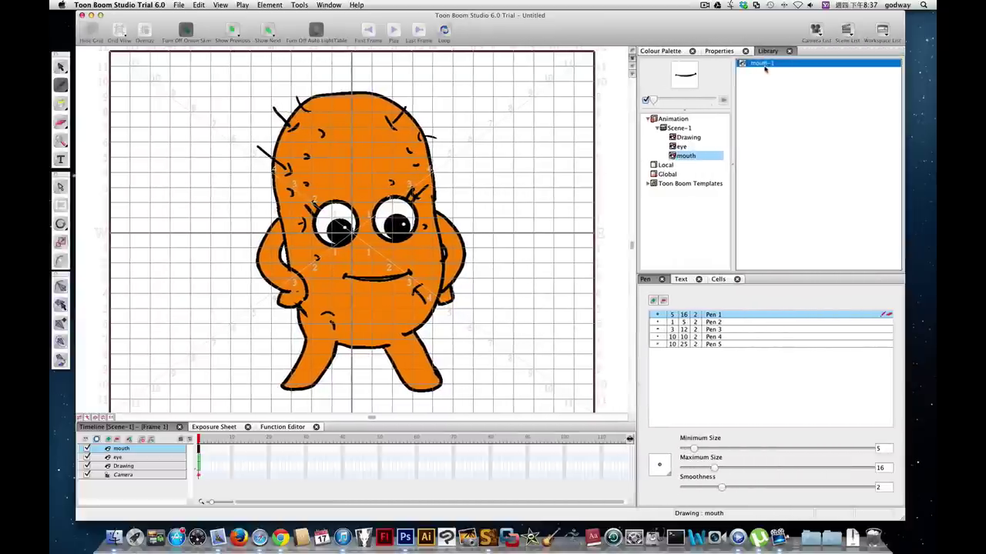
pyautogui.click(765, 64)
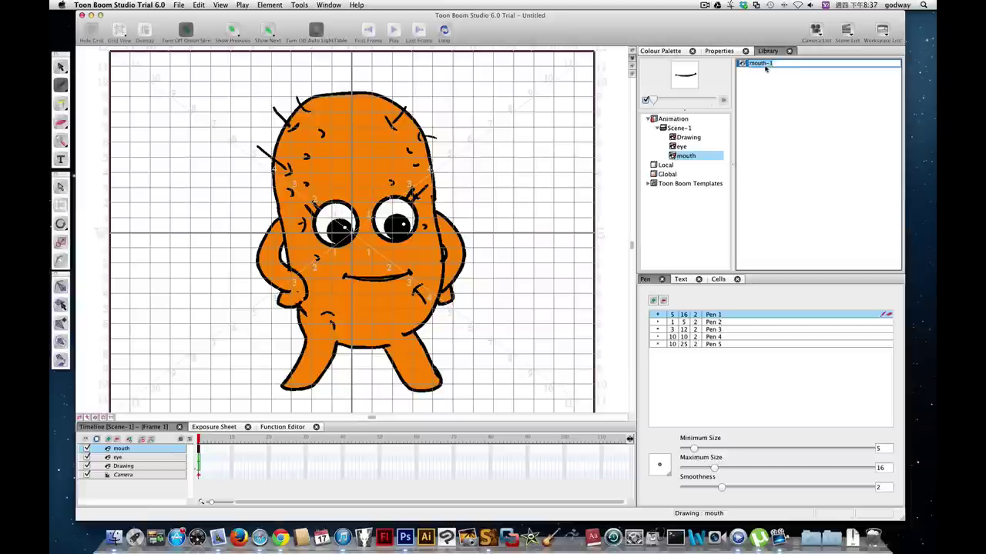
pyautogui.write('A')
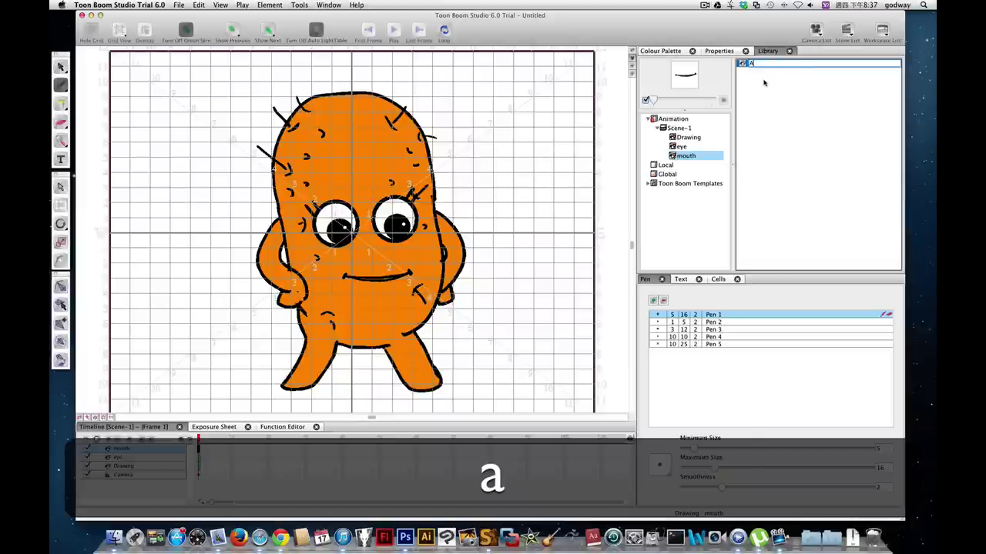
pyautogui.press('Return')
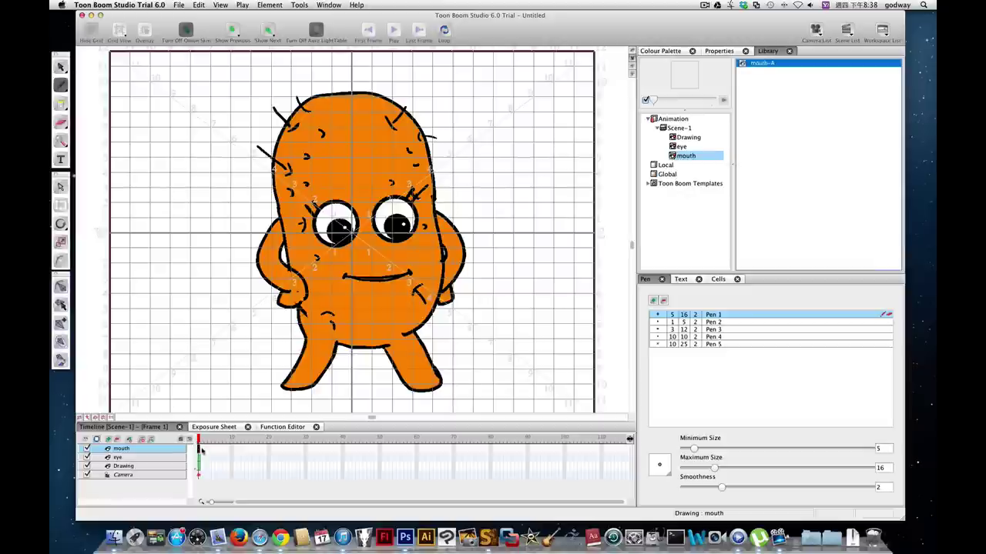
# - On frame 2 of the mouth element, brush an open smile with corner marks, upper and lower lips and an inner tongue curve
pyautogui.click(201, 448)
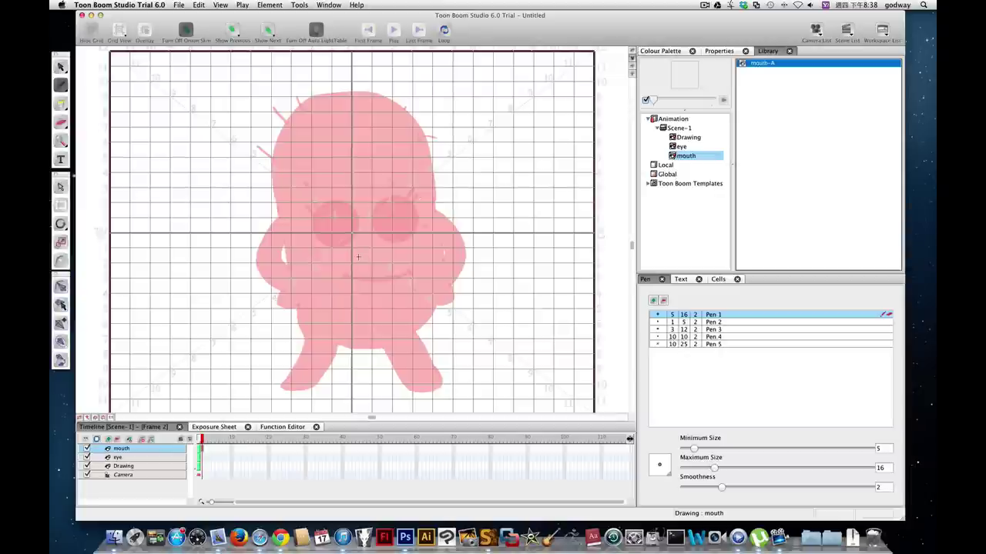
pyautogui.press('x')
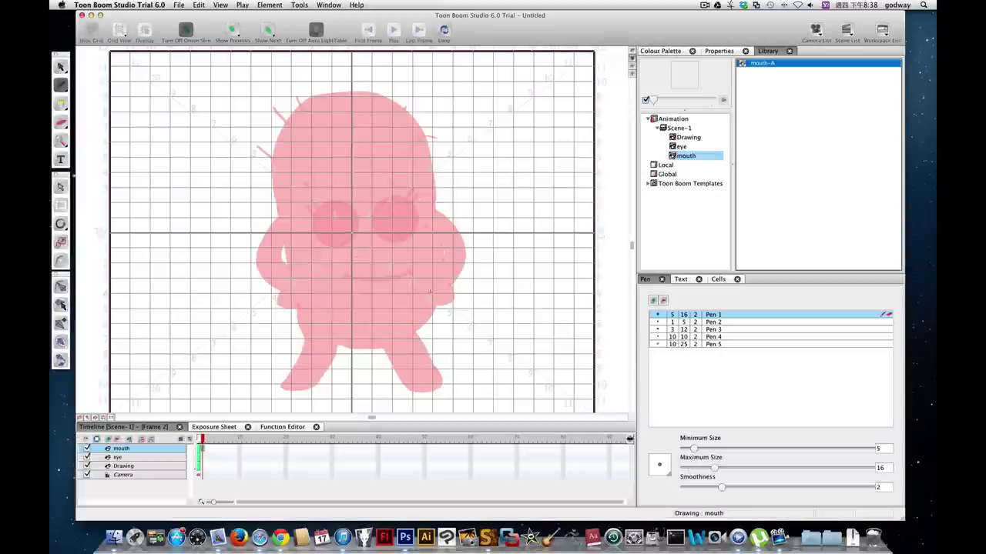
pyautogui.press('x')
pyautogui.press('x')
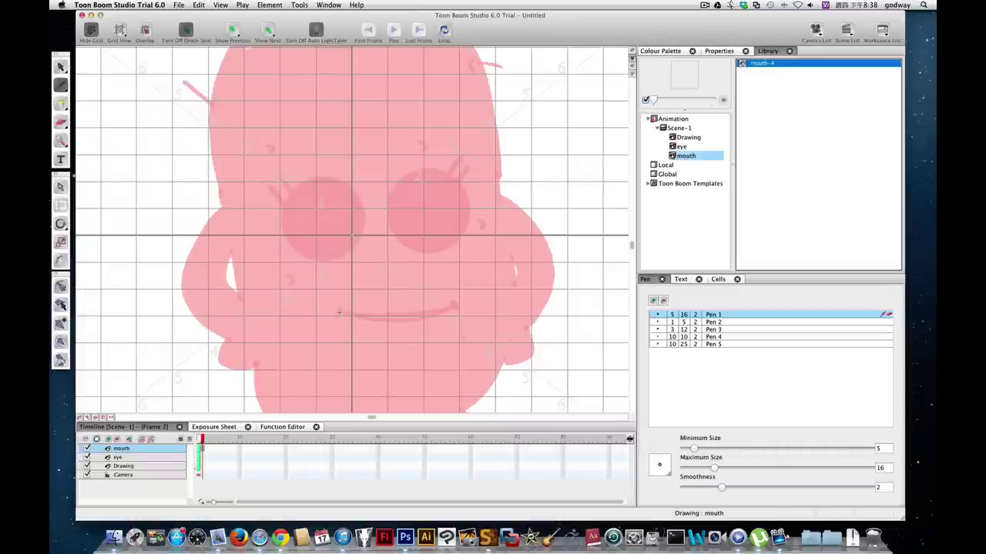
pyautogui.click(339, 310)
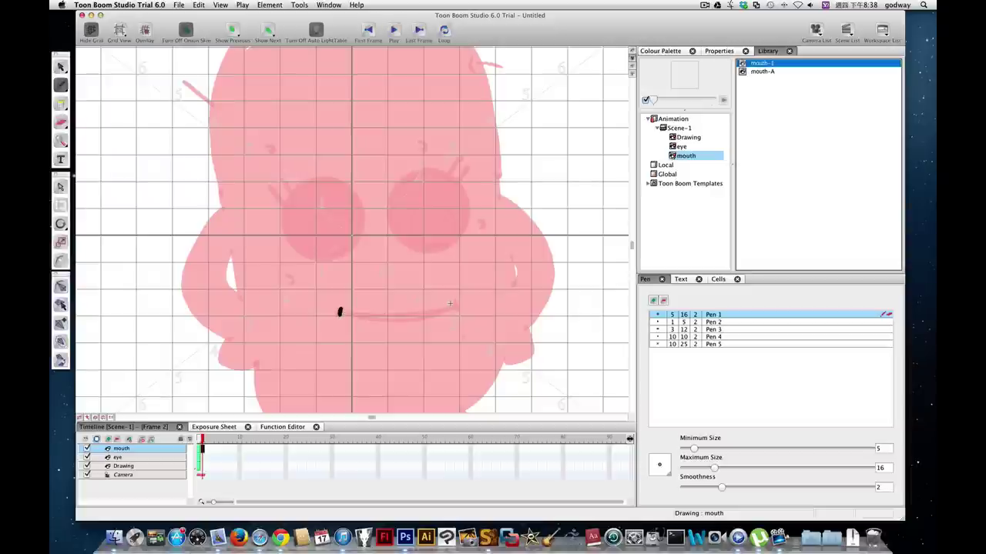
pyautogui.click(451, 306)
pyautogui.moveTo(340, 311); pyautogui.dragTo(453, 307)
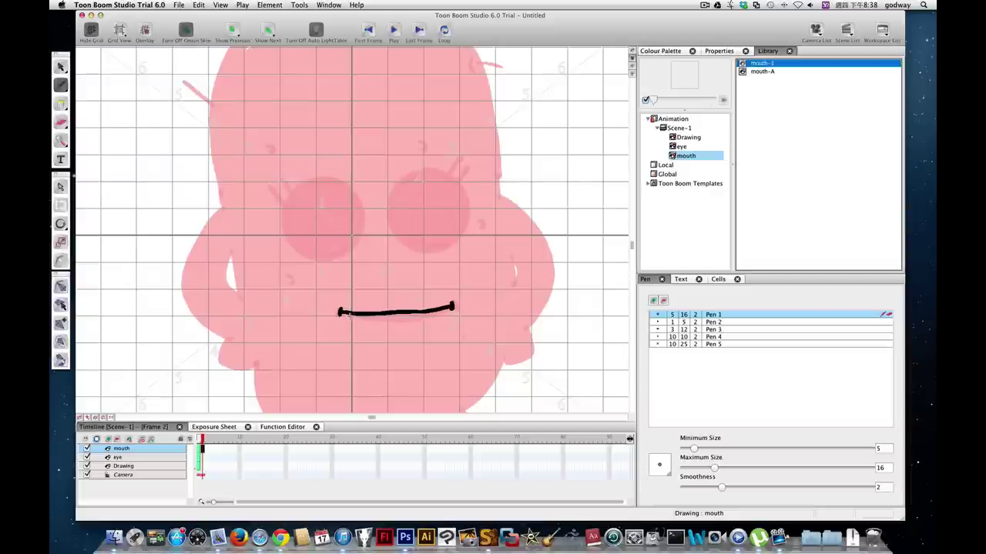
pyautogui.moveTo(342, 311)
pyautogui.mouseDown()
pyautogui.moveTo(392, 334)
pyautogui.moveTo(436, 325)
pyautogui.moveTo(454, 307)
pyautogui.mouseUp()
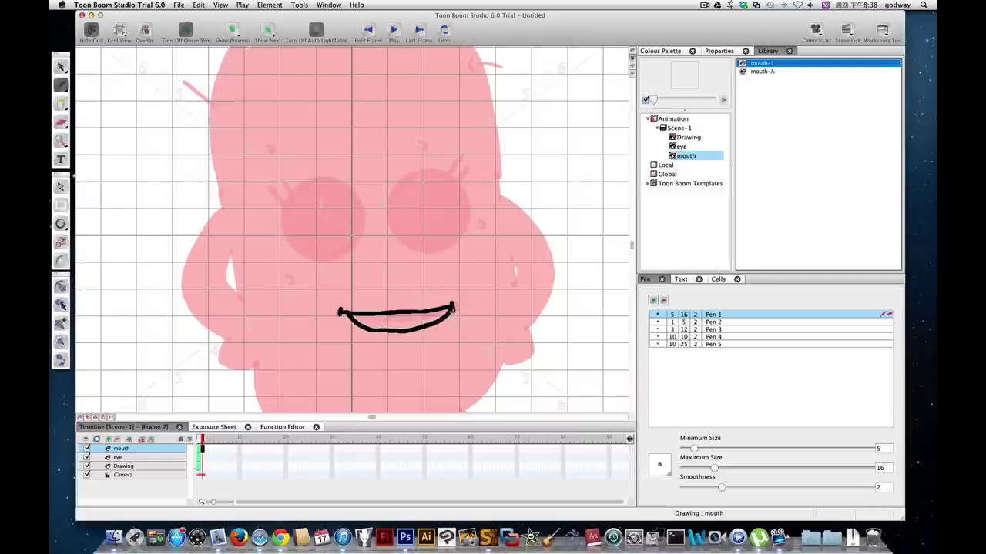
pyautogui.moveTo(371, 328); pyautogui.dragTo(436, 318)
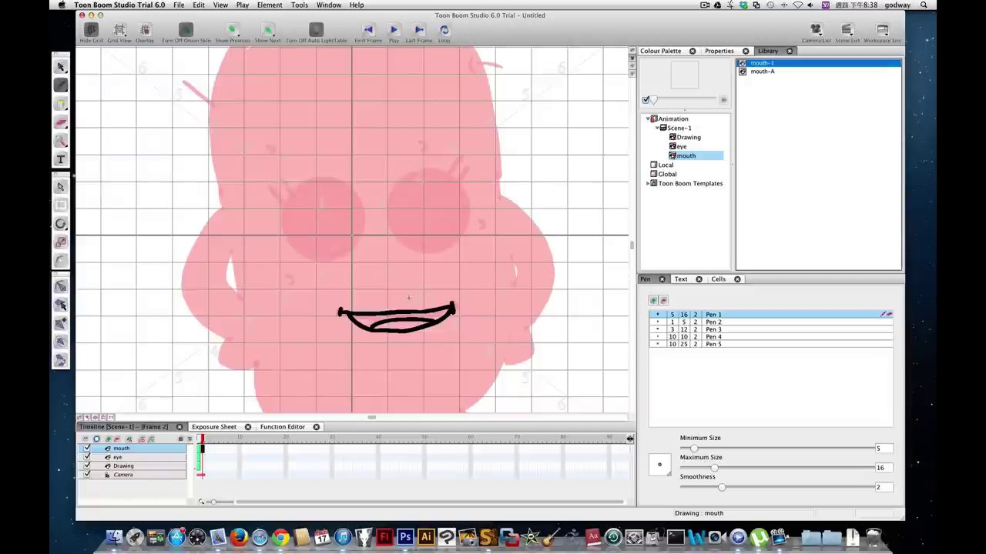
# - Rename the frame 2 drawing, mouth-1, with the suffix B in the library
pyautogui.click(766, 64)
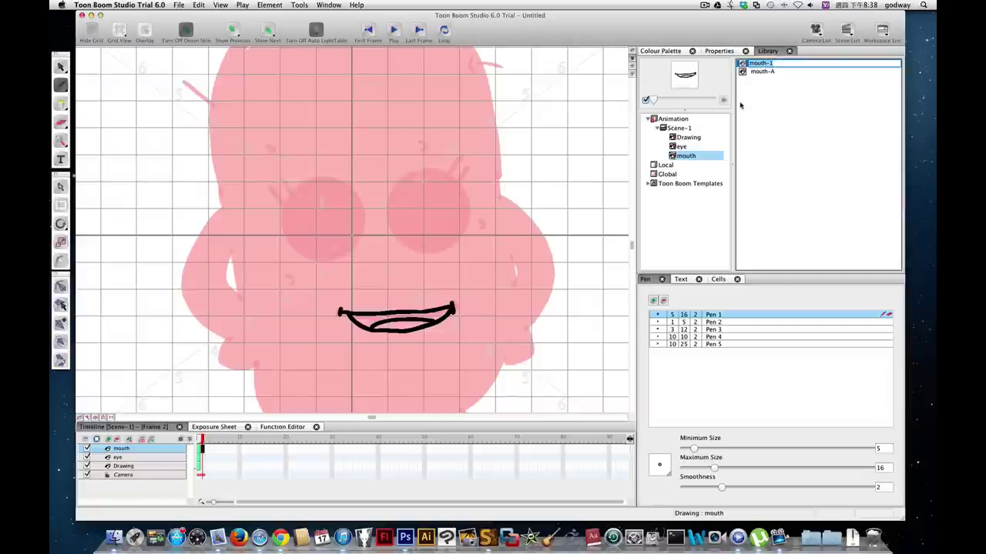
pyautogui.press('BackSpace')
pyautogui.write('mouth-B')
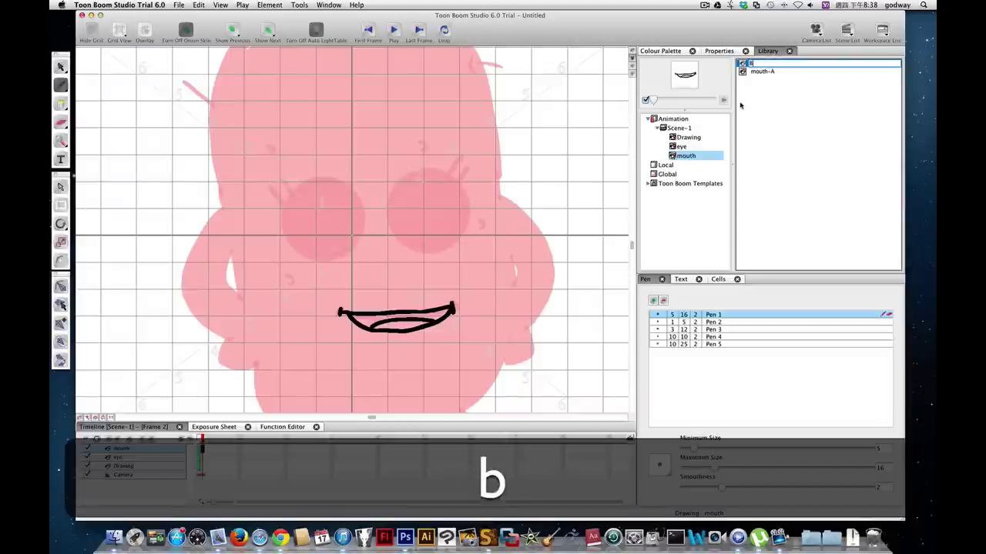
pyautogui.press('Return')
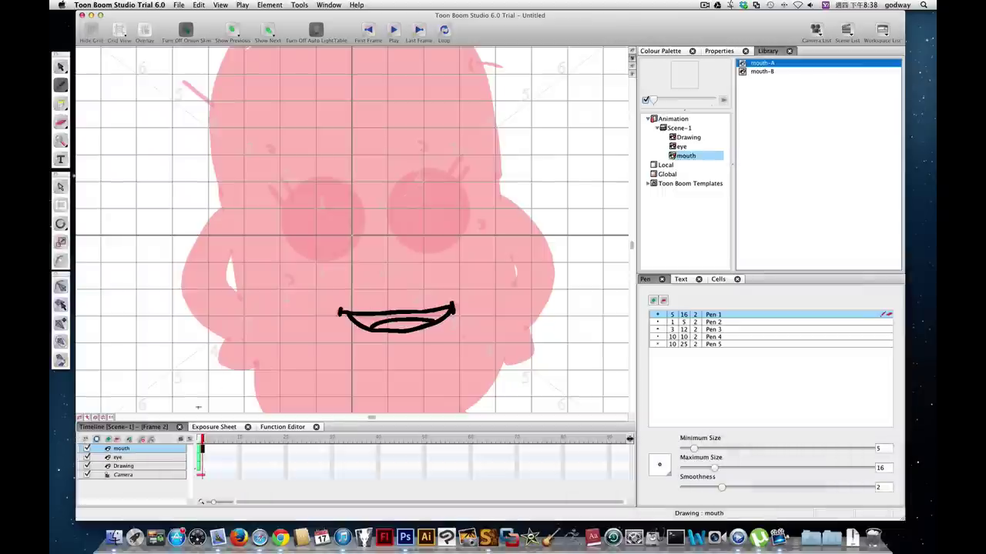
# - On frame 3 of the mouth element, brush a slightly wider open smile with corner marks, both lips, an upper teeth curve and a tongue curve
pyautogui.click(206, 452)
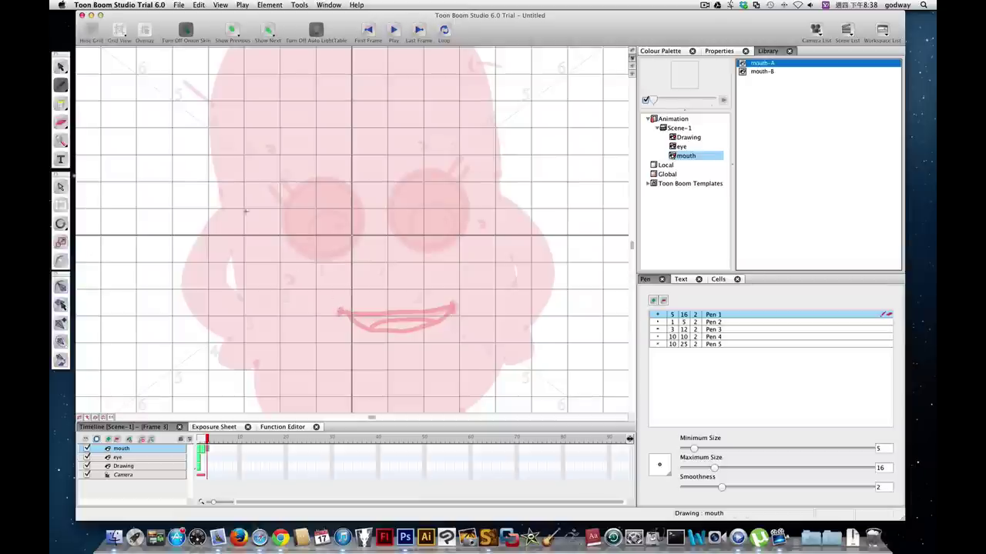
pyautogui.click(341, 313)
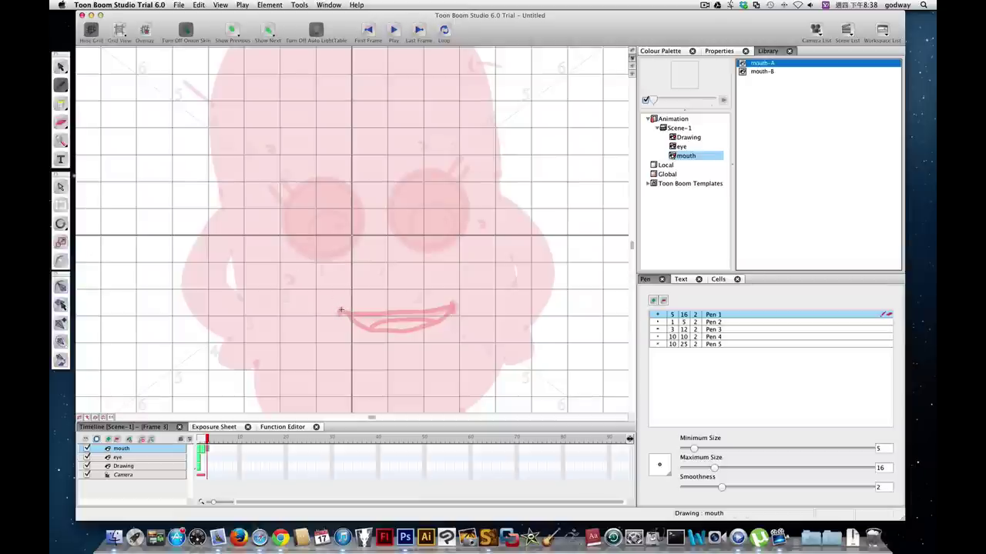
pyautogui.moveTo(452, 306); pyautogui.dragTo(449, 312)
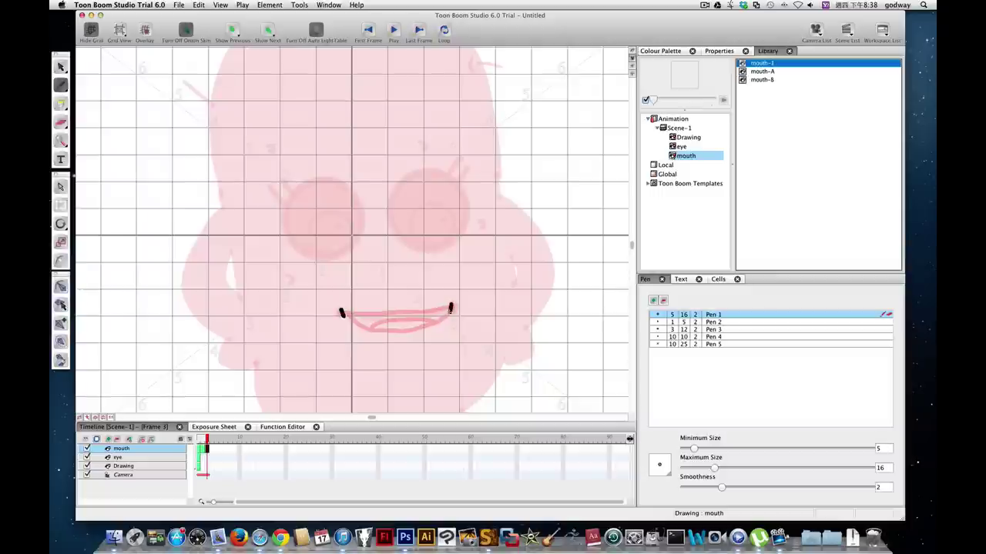
pyautogui.moveTo(342, 312); pyautogui.dragTo(452, 308)
pyautogui.moveTo(344, 313)
pyautogui.mouseDown()
pyautogui.moveTo(381, 338)
pyautogui.moveTo(437, 327)
pyautogui.moveTo(451, 310)
pyautogui.mouseUp()
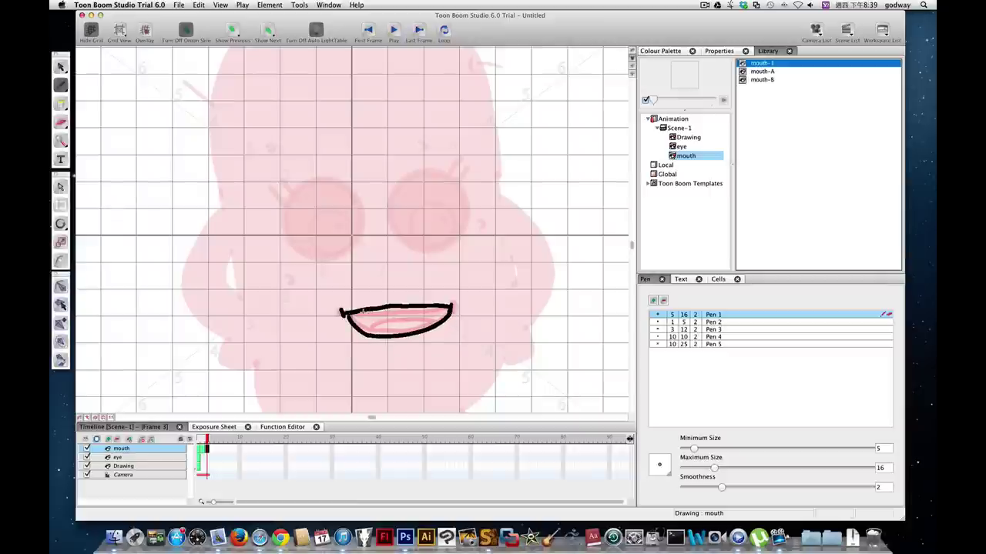
pyautogui.moveTo(357, 321); pyautogui.dragTo(437, 308)
pyautogui.moveTo(371, 335); pyautogui.dragTo(452, 316)
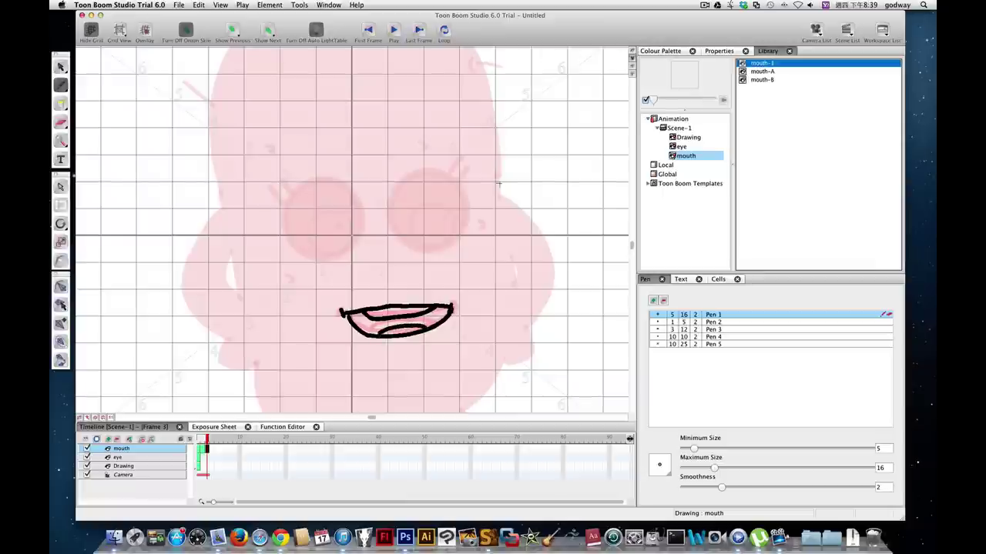
# - Rename the frame 3 drawing, mouth-1, with the suffix C in the library
pyautogui.click(770, 63)
pyautogui.click(766, 65)
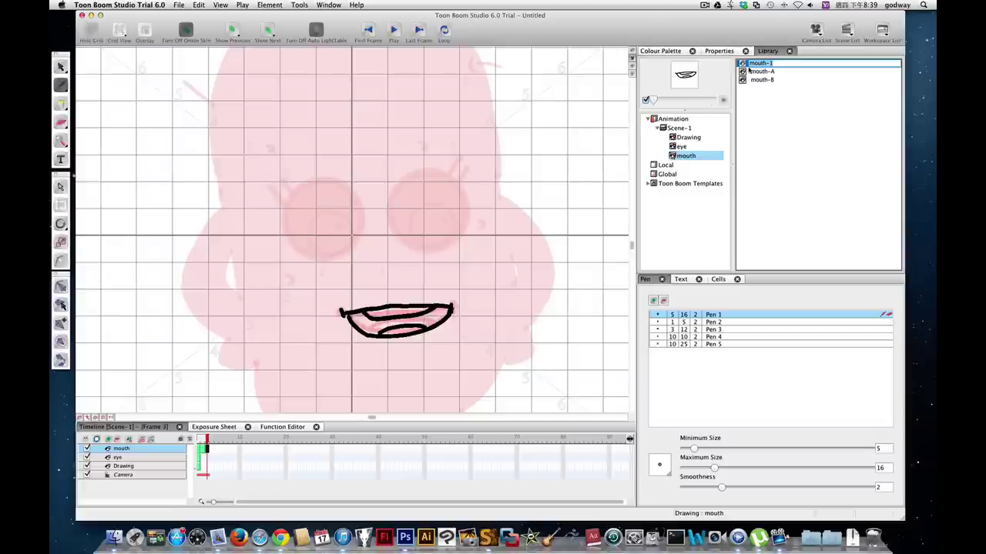
pyautogui.press('BackSpace')
pyautogui.write('C')
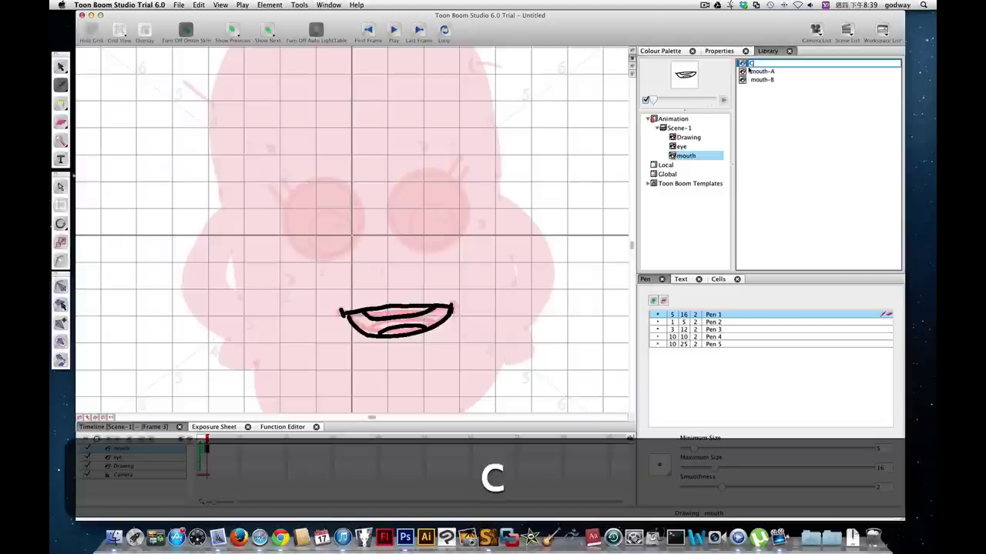
pyautogui.press('Return')
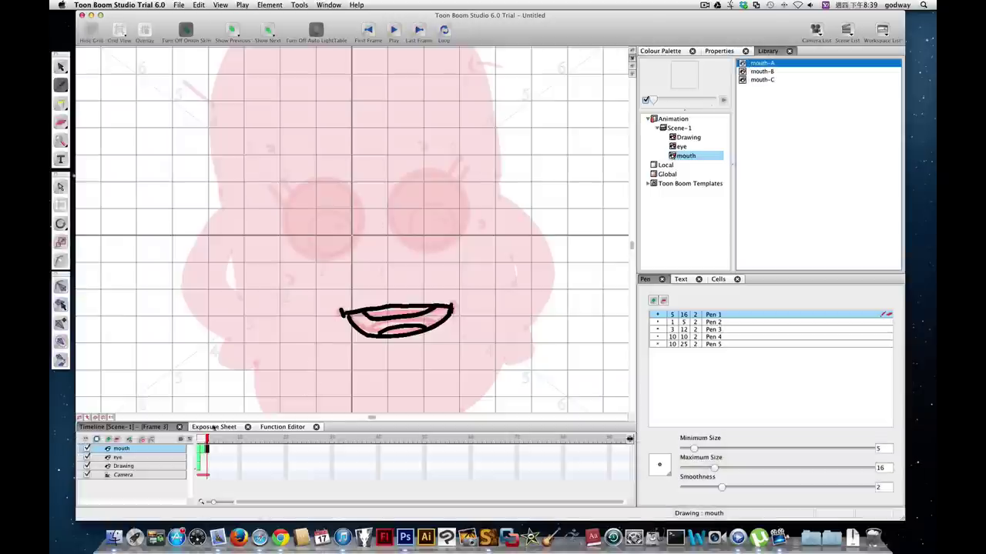
# - On frame 4 of the mouth element, brush a wide-open, bowl-shaped mouth with corner marks, an upper teeth curve and a rounded tongue
pyautogui.click(211, 448)
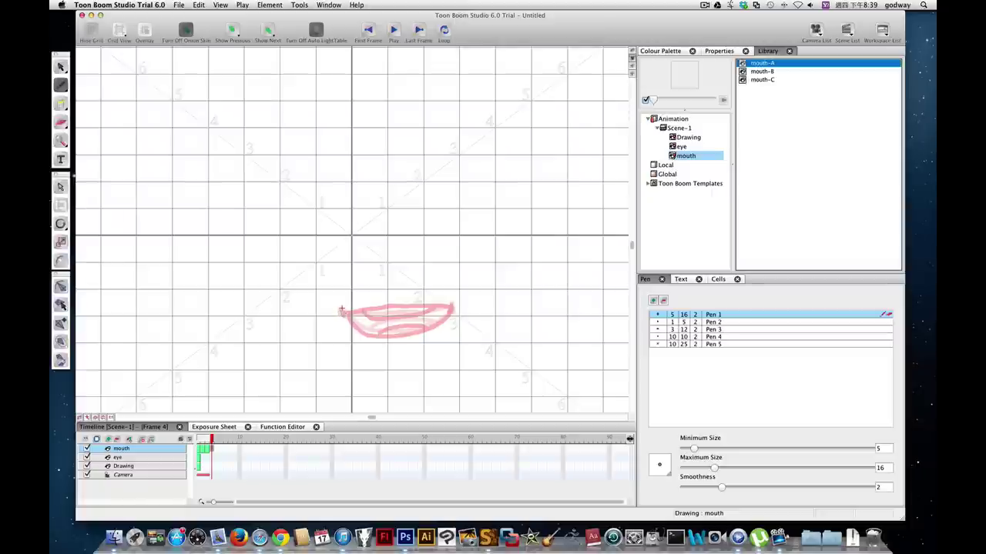
pyautogui.moveTo(341, 309)
pyautogui.mouseDown()
pyautogui.moveTo(395, 300)
pyautogui.moveTo(454, 308)
pyautogui.mouseUp()
pyautogui.press('super+shift+z')
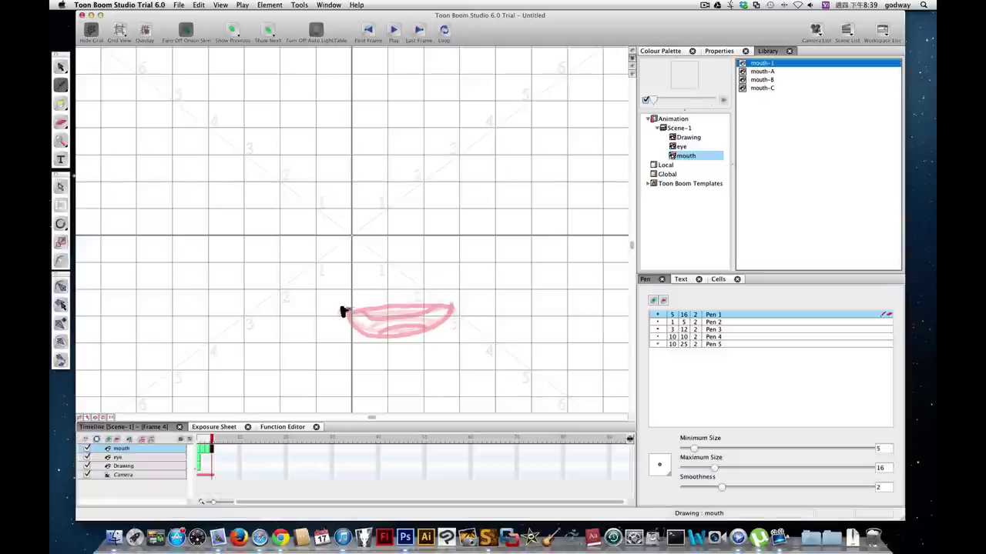
pyautogui.moveTo(342, 310)
pyautogui.mouseDown()
pyautogui.moveTo(418, 300)
pyautogui.moveTo(455, 308)
pyautogui.mouseUp()
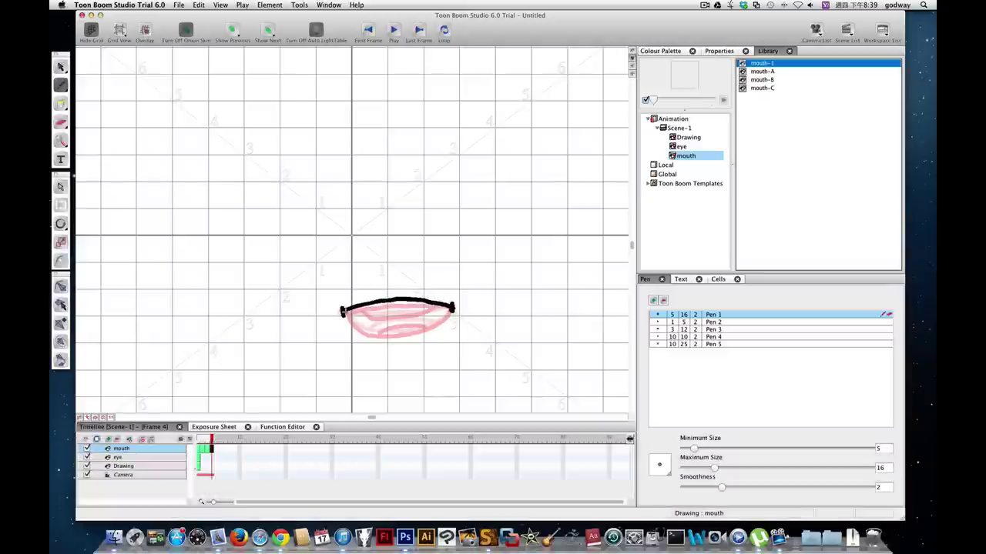
pyautogui.moveTo(343, 312)
pyautogui.mouseDown()
pyautogui.moveTo(362, 347)
pyautogui.moveTo(392, 360)
pyautogui.moveTo(433, 351)
pyautogui.moveTo(450, 307)
pyautogui.mouseUp()
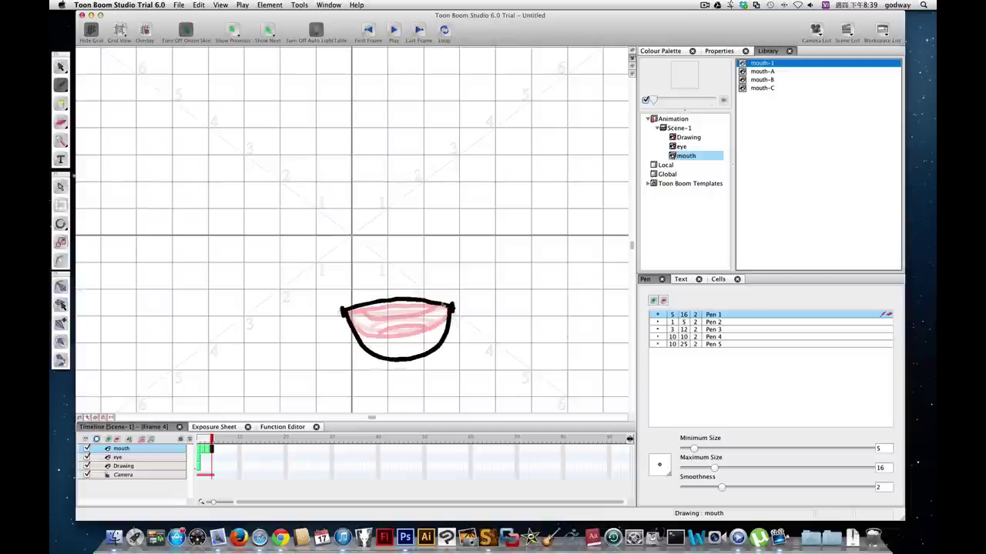
pyautogui.moveTo(352, 312); pyautogui.dragTo(451, 307)
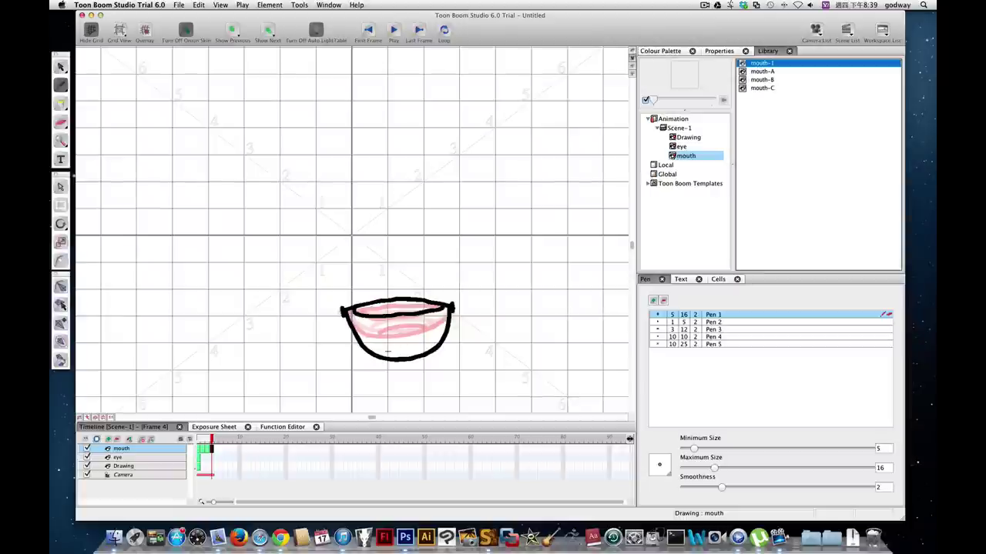
pyautogui.moveTo(377, 356); pyautogui.dragTo(381, 346)
pyautogui.moveTo(405, 338); pyautogui.dragTo(433, 351)
# - Rename the frame 4 drawing, mouth-1, with the suffix D in the library
pyautogui.click(762, 63)
pyautogui.click(763, 63)
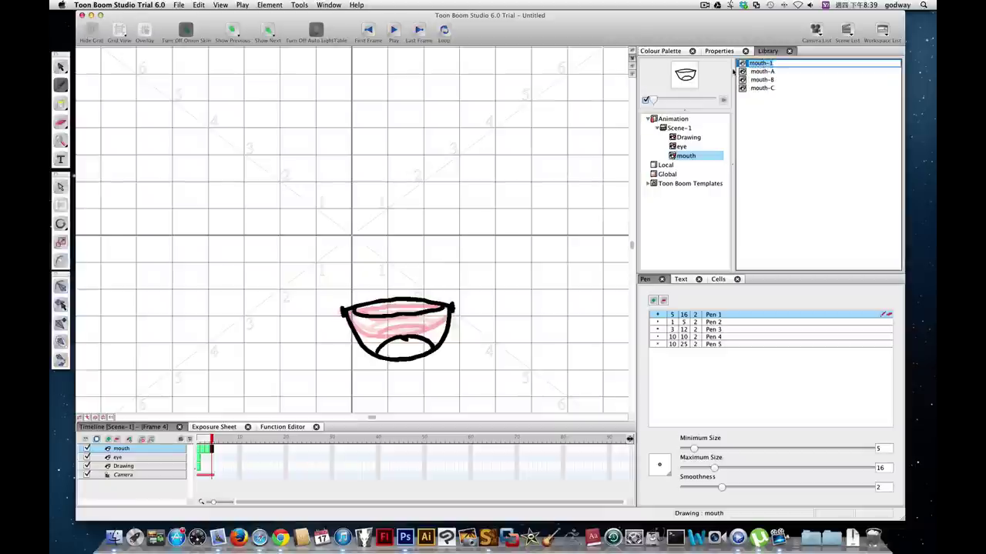
pyautogui.press('BackSpace')
pyautogui.write('d')
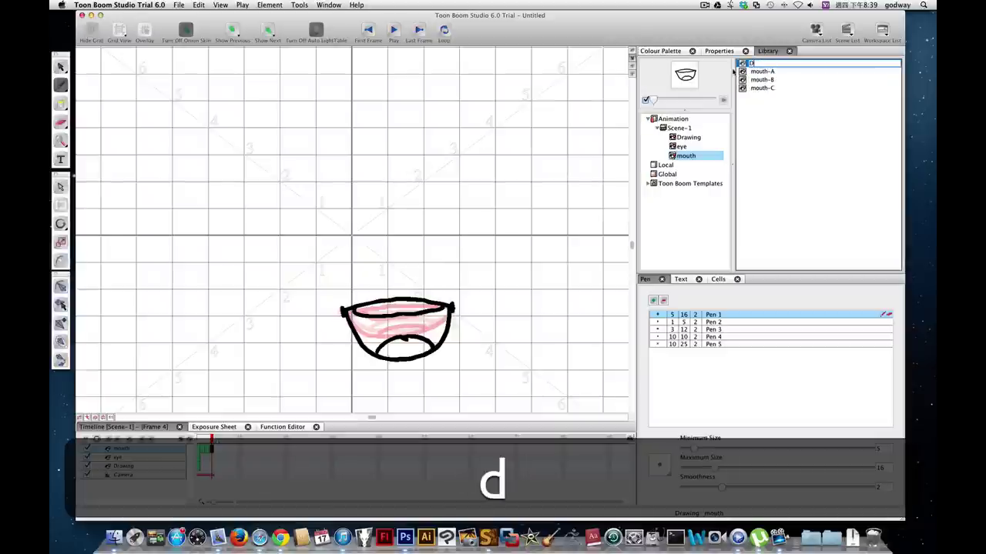
pyautogui.press('Return')
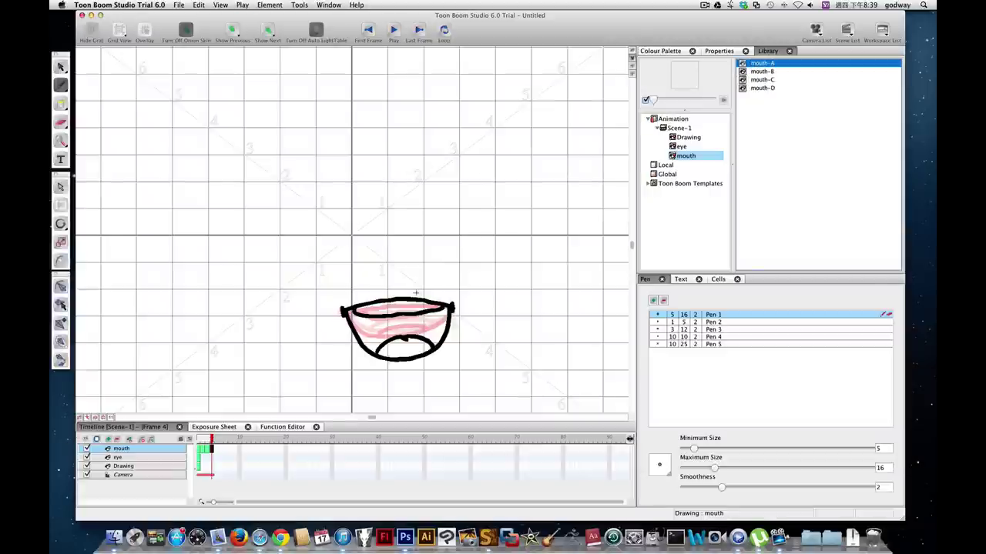
# - On frame 5 of the mouth element, brush a narrower, half-open mouth with corner dots, both lips, an upper teeth curve and a small tongue curve
pyautogui.click(216, 449)
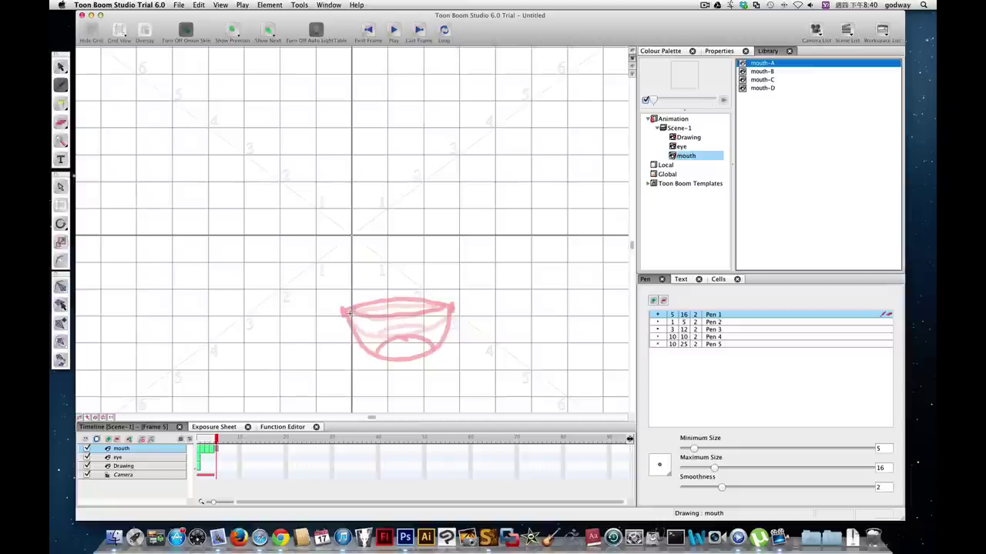
pyautogui.click(349, 312)
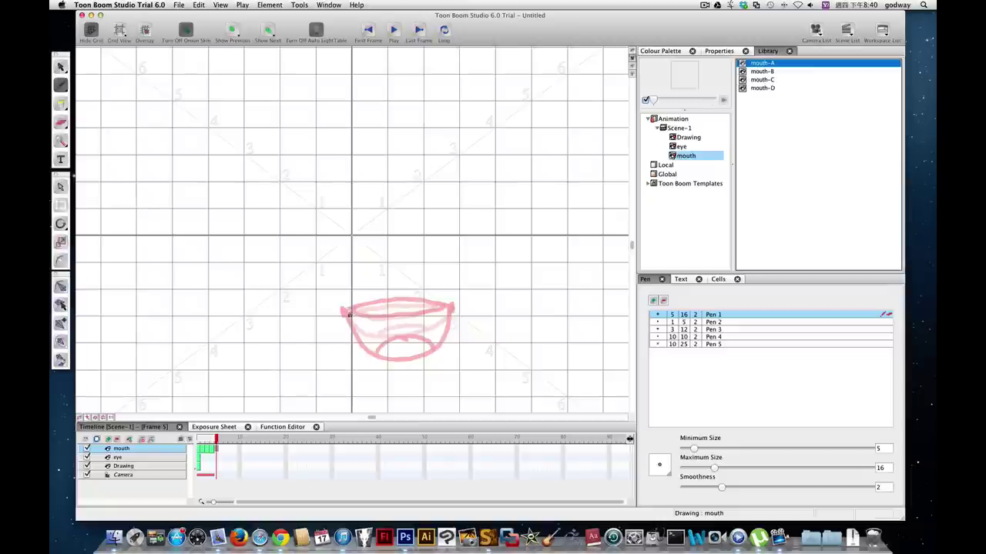
pyautogui.click(447, 308)
pyautogui.moveTo(350, 313)
pyautogui.mouseDown()
pyautogui.moveTo(403, 302)
pyautogui.moveTo(447, 309)
pyautogui.mouseUp()
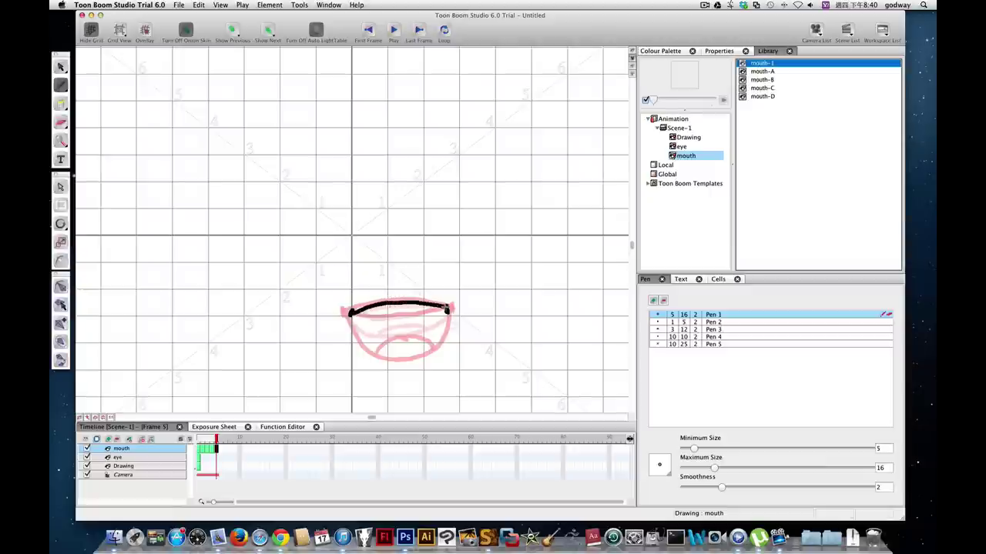
pyautogui.moveTo(350, 312)
pyautogui.mouseDown()
pyautogui.moveTo(405, 341)
pyautogui.moveTo(427, 336)
pyautogui.moveTo(447, 311)
pyautogui.mouseUp()
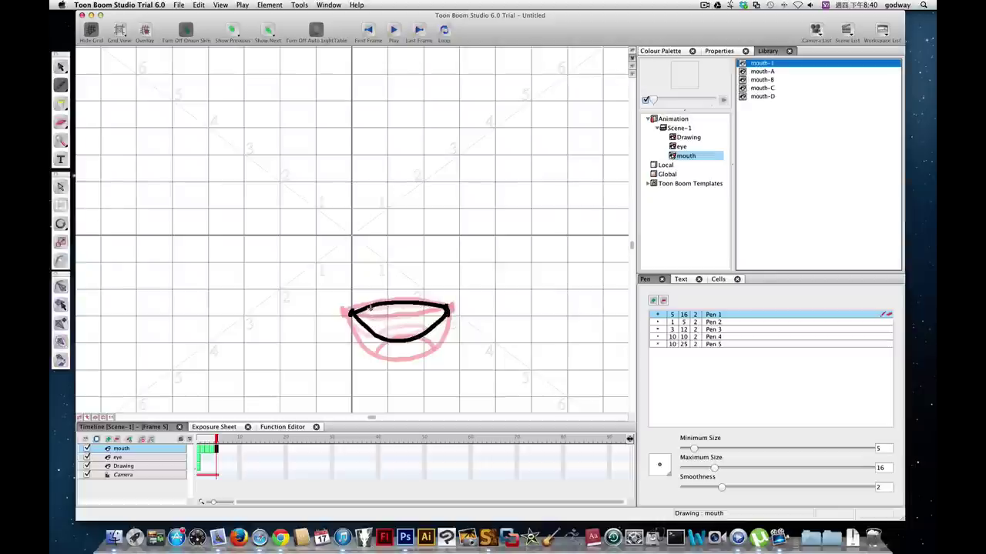
pyautogui.moveTo(370, 307)
pyautogui.mouseDown()
pyautogui.moveTo(405, 322)
pyautogui.moveTo(436, 304)
pyautogui.mouseUp()
pyautogui.moveTo(383, 339); pyautogui.dragTo(428, 331)
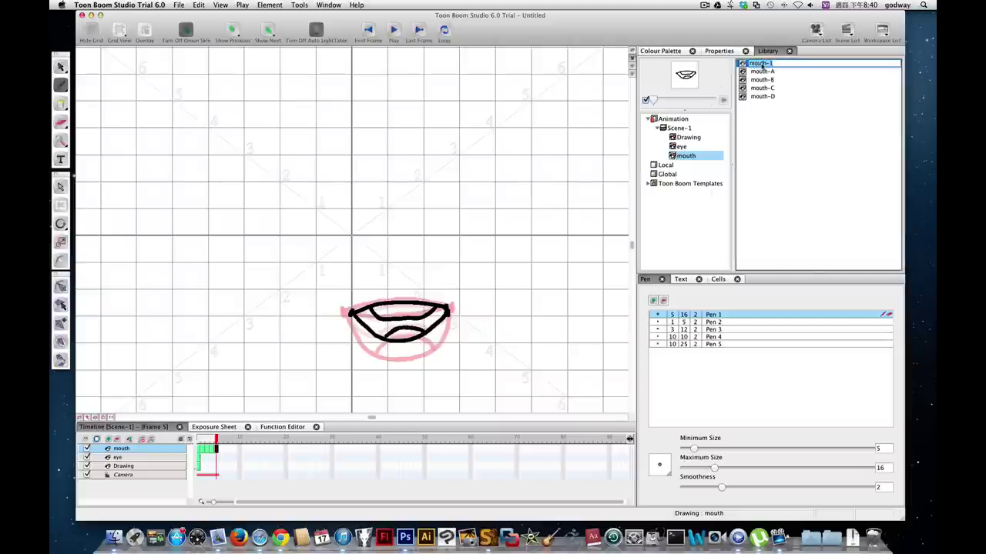
# - Rename the frame 5 drawing, mouth-1, with the suffix E in the library
pyautogui.press('BackSpace')
pyautogui.write('mouth-E')
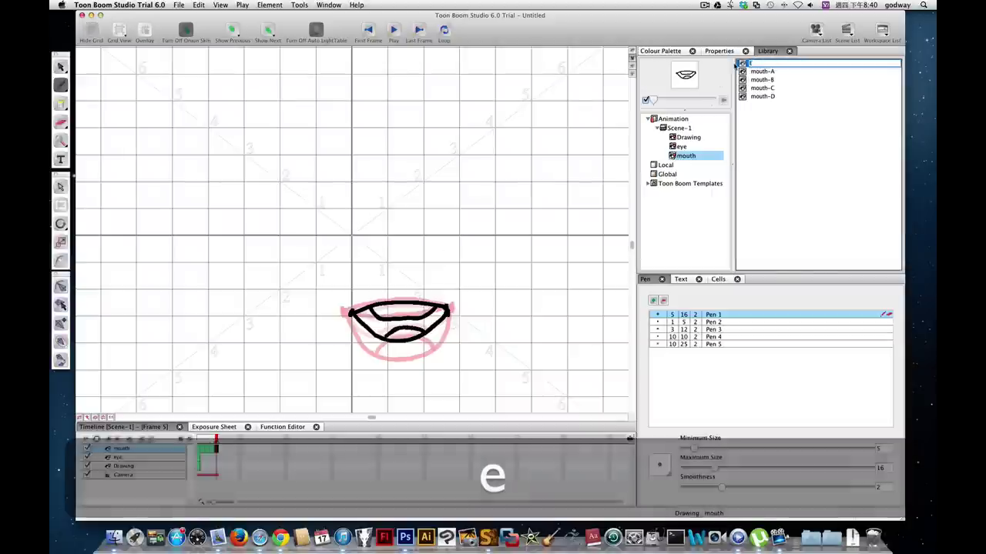
pyautogui.press('Return')
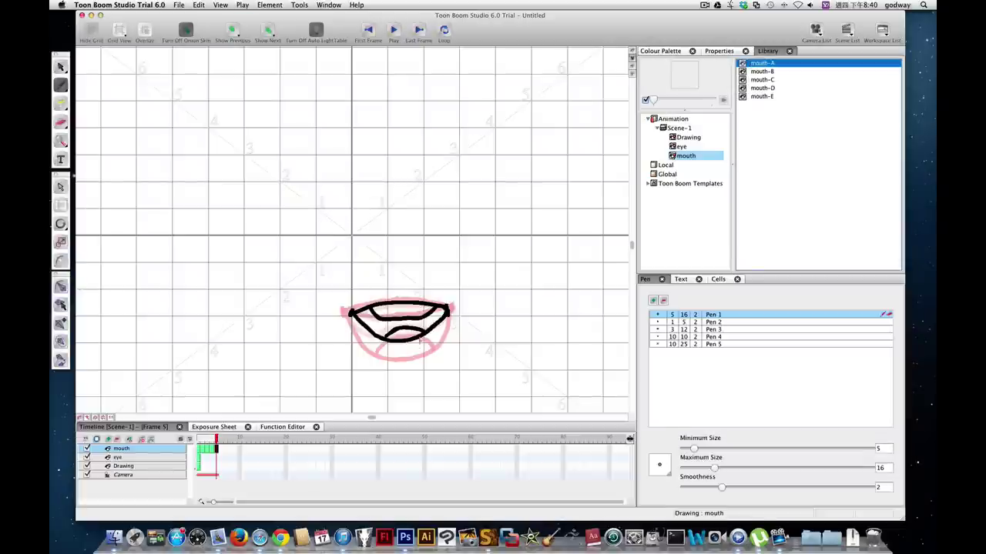
# - On frame 6 of the mouth element, brush a nearly straight upper lip line between the onion-skinned corners, undoing the rejected stroke
pyautogui.click(221, 450)
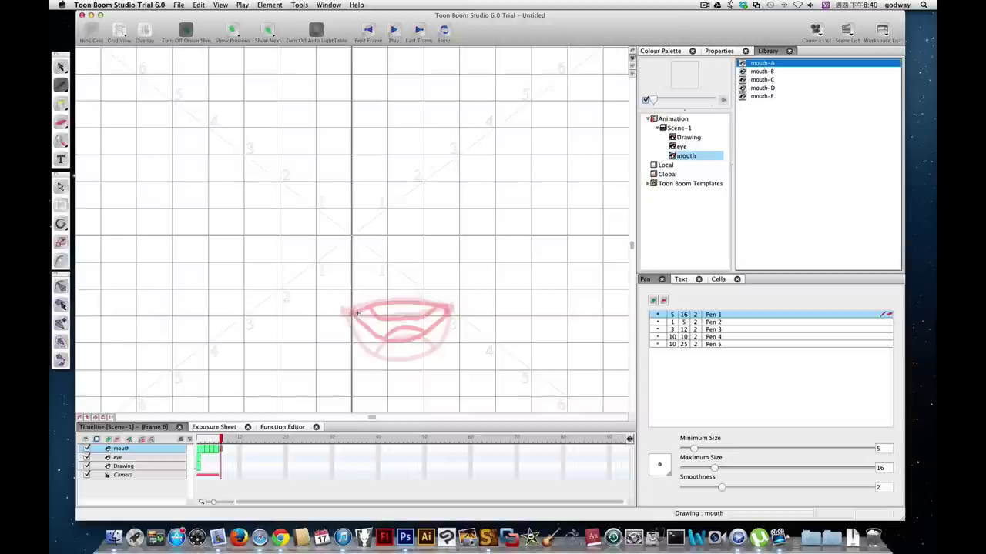
pyautogui.moveTo(350, 314)
pyautogui.mouseDown()
pyautogui.moveTo(394, 311)
pyautogui.moveTo(352, 314)
pyautogui.moveTo(417, 308)
pyautogui.mouseUp()
pyautogui.press('shift+super+z')
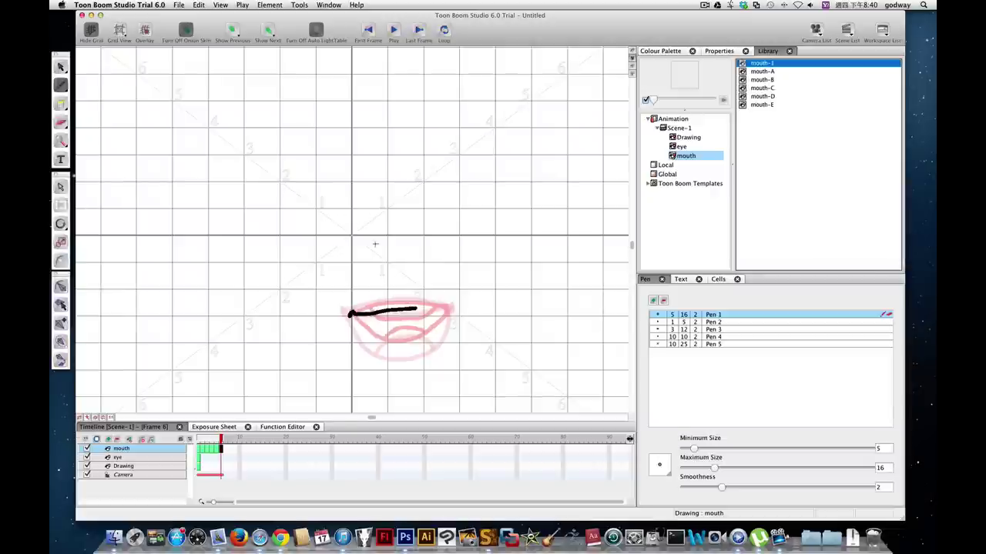
pyautogui.press('shift+super+z')
pyautogui.moveTo(351, 314); pyautogui.dragTo(452, 312)
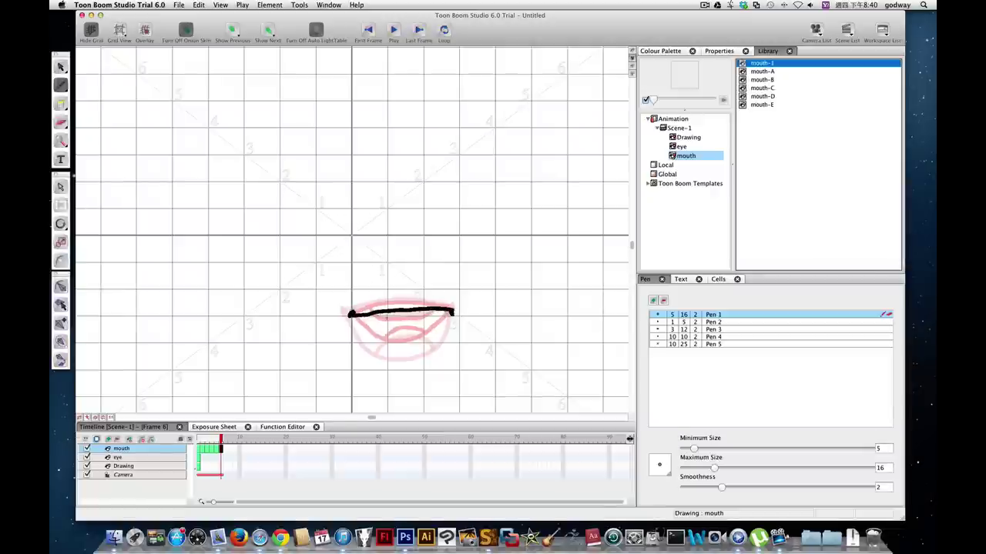
# - Brush a shallow inner curve and a lower lip line under the frame 6 upper lip, undoing the rejected strokes
pyautogui.moveTo(351, 316)
pyautogui.mouseDown()
pyautogui.moveTo(373, 331)
pyautogui.moveTo(427, 331)
pyautogui.moveTo(445, 308)
pyautogui.mouseUp()
pyautogui.press('shift+super+z')
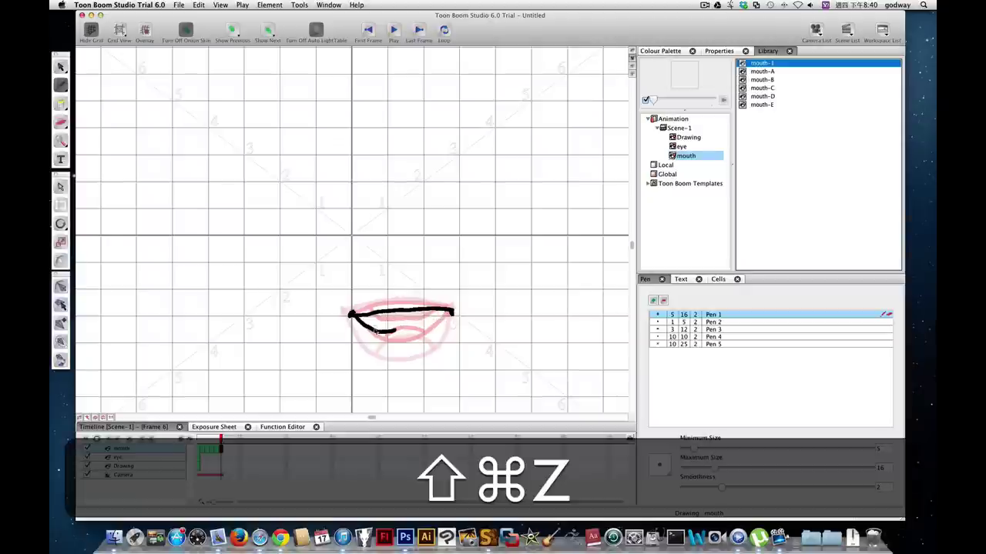
pyautogui.press('shift+super+z')
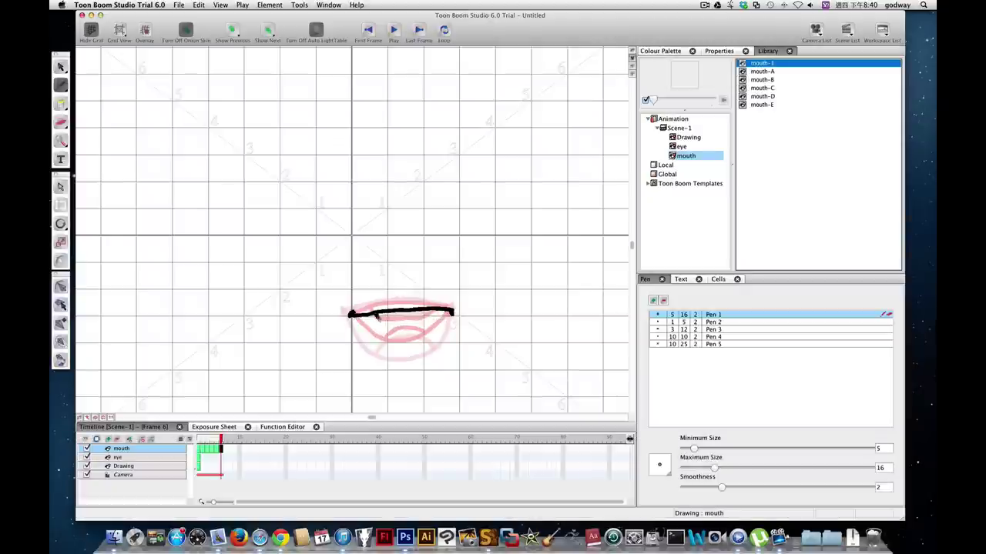
pyautogui.moveTo(378, 317); pyautogui.dragTo(432, 325)
pyautogui.press('shift+super+z')
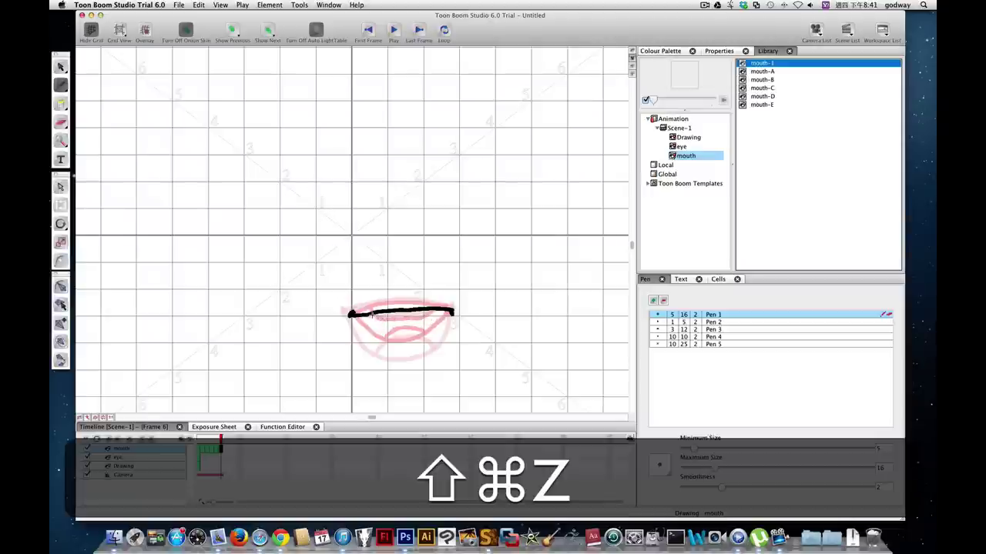
pyautogui.moveTo(373, 314)
pyautogui.mouseDown()
pyautogui.moveTo(391, 328)
pyautogui.moveTo(443, 323)
pyautogui.moveTo(451, 311)
pyautogui.mouseUp()
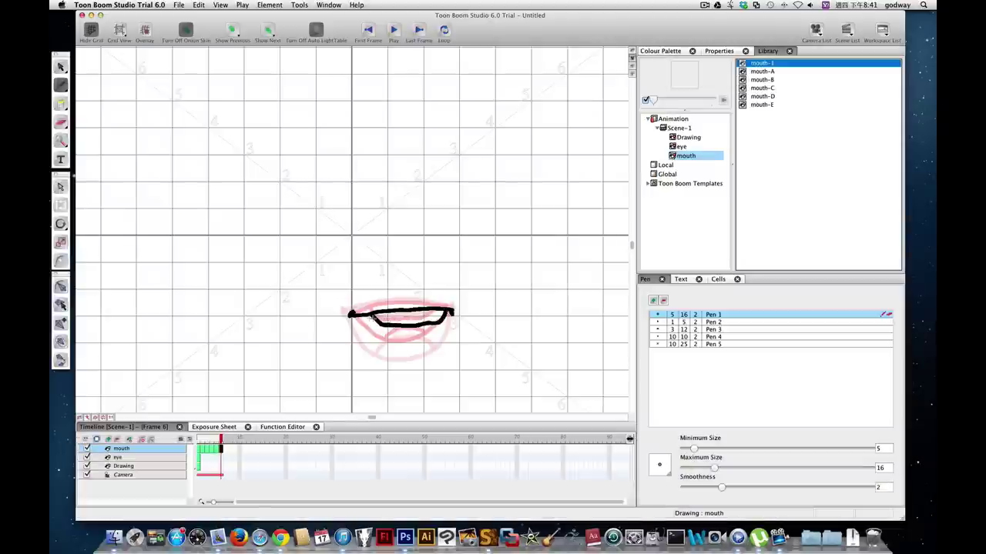
pyautogui.moveTo(354, 316)
pyautogui.mouseDown()
pyautogui.moveTo(440, 322)
pyautogui.moveTo(452, 313)
pyautogui.moveTo(435, 316)
pyautogui.mouseUp()
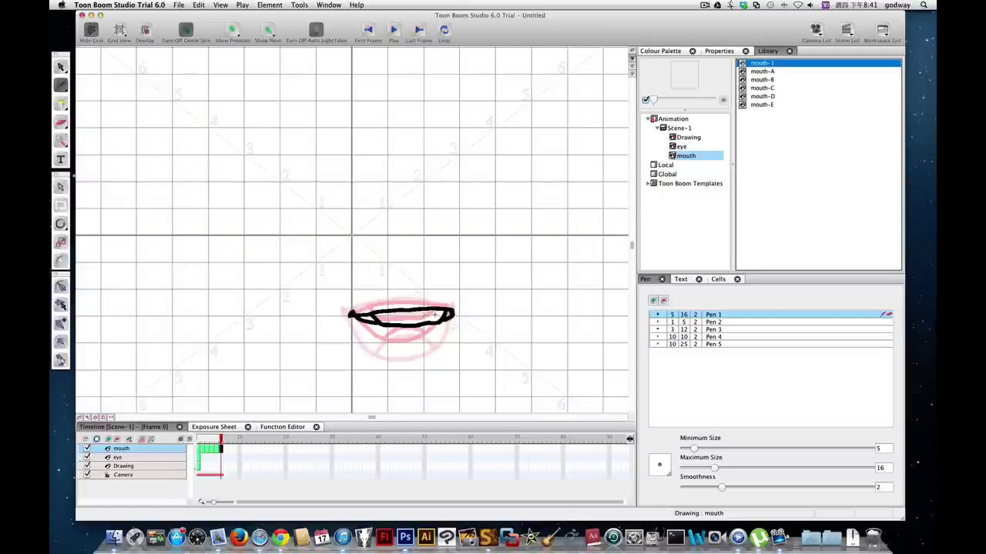
# - Rename the frame 6 drawing, mouth-1, with the suffix F in the library and go to frame 7 of the mouth element
pyautogui.click(770, 64)
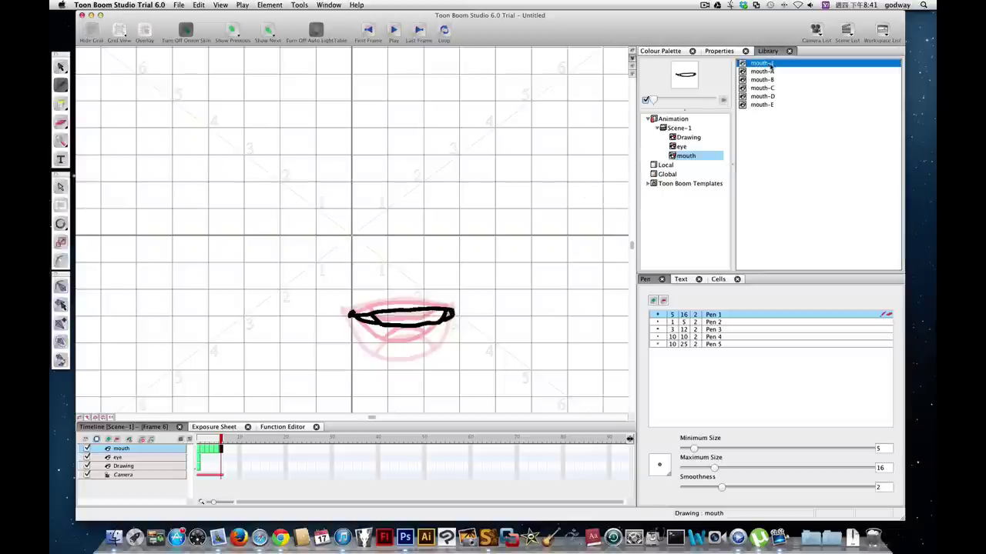
pyautogui.click(768, 65)
pyautogui.press('BackSpace')
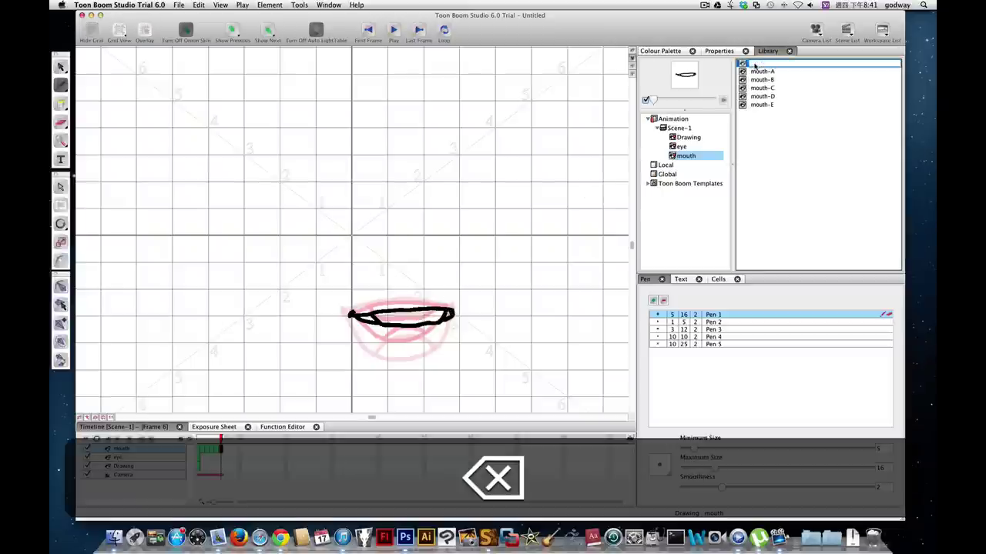
pyautogui.write('f')
pyautogui.press('Return')
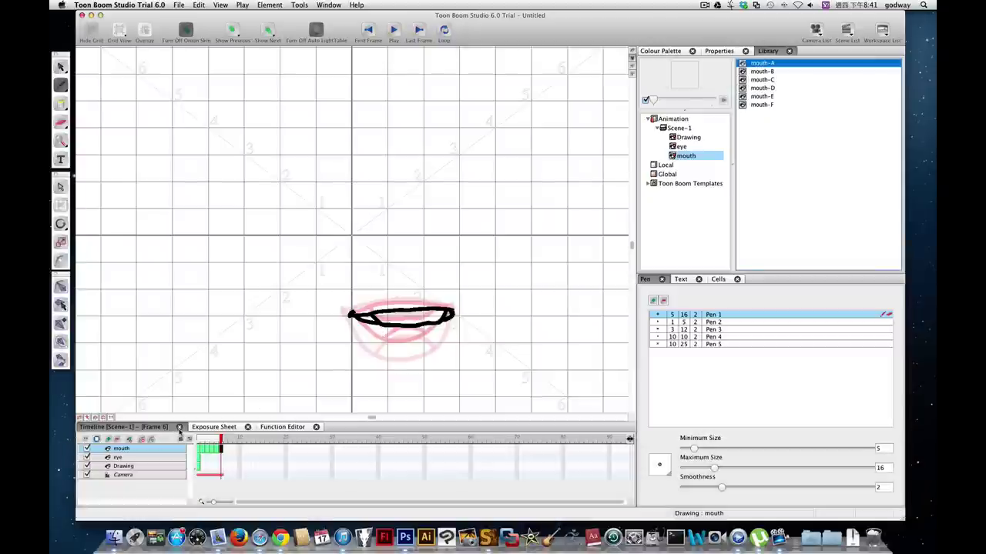
pyautogui.click(224, 452)
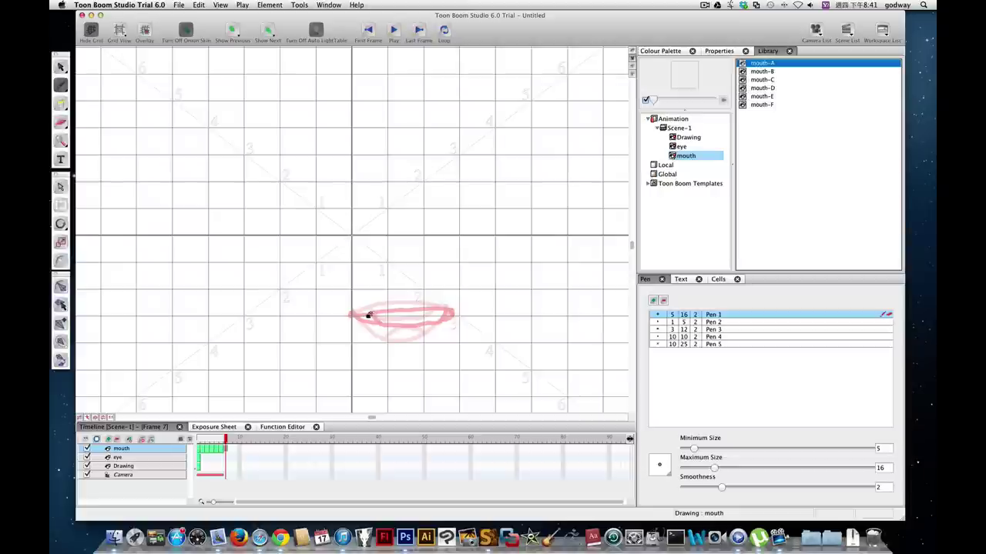
pyautogui.moveTo(369, 315)
pyautogui.mouseDown()
pyautogui.moveTo(403, 307)
pyautogui.moveTo(370, 314)
pyautogui.moveTo(432, 305)
pyautogui.mouseUp()
pyautogui.press('shift+super+z')
pyautogui.press('shift+super+z')
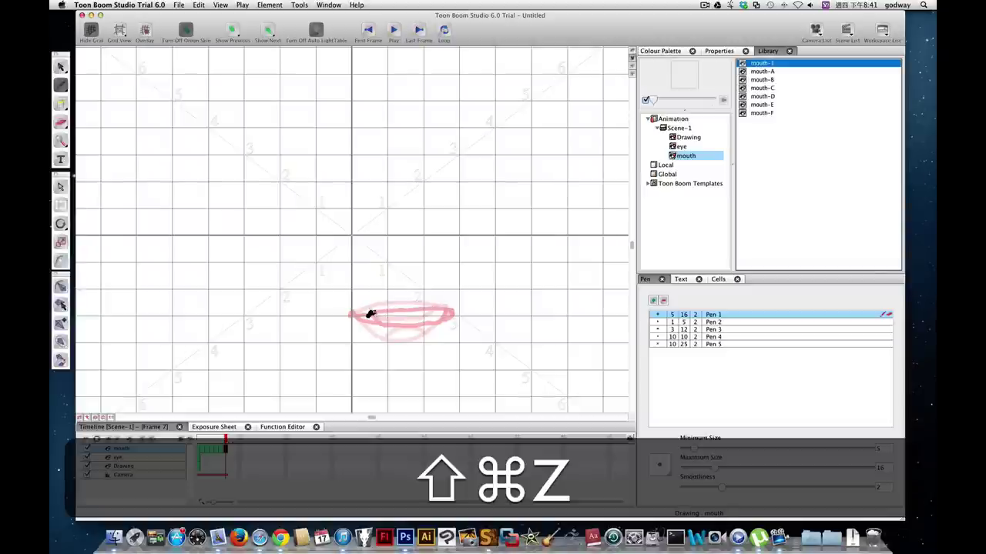
pyautogui.moveTo(370, 314); pyautogui.dragTo(446, 312)
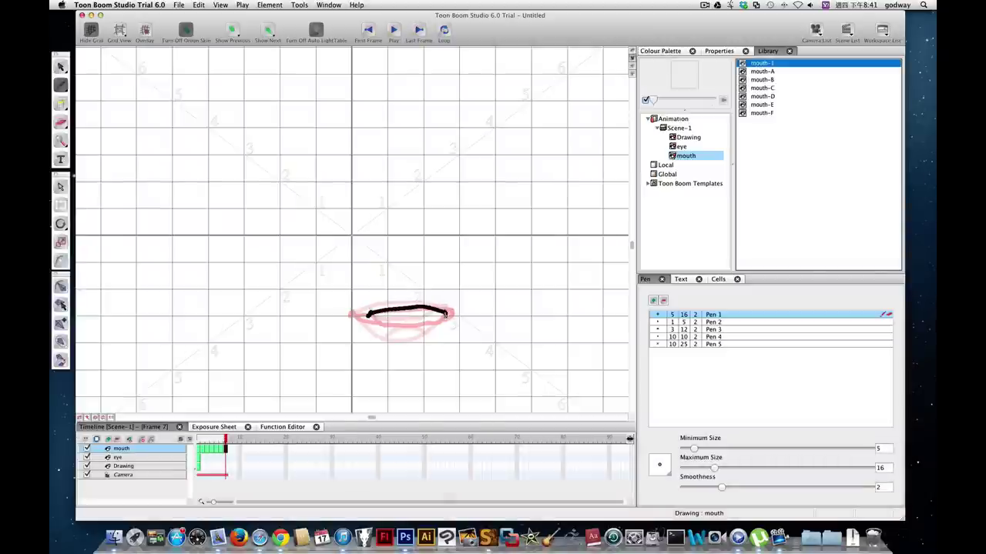
pyautogui.moveTo(369, 314)
pyautogui.mouseDown()
pyautogui.moveTo(395, 337)
pyautogui.moveTo(420, 339)
pyautogui.moveTo(447, 311)
pyautogui.mouseUp()
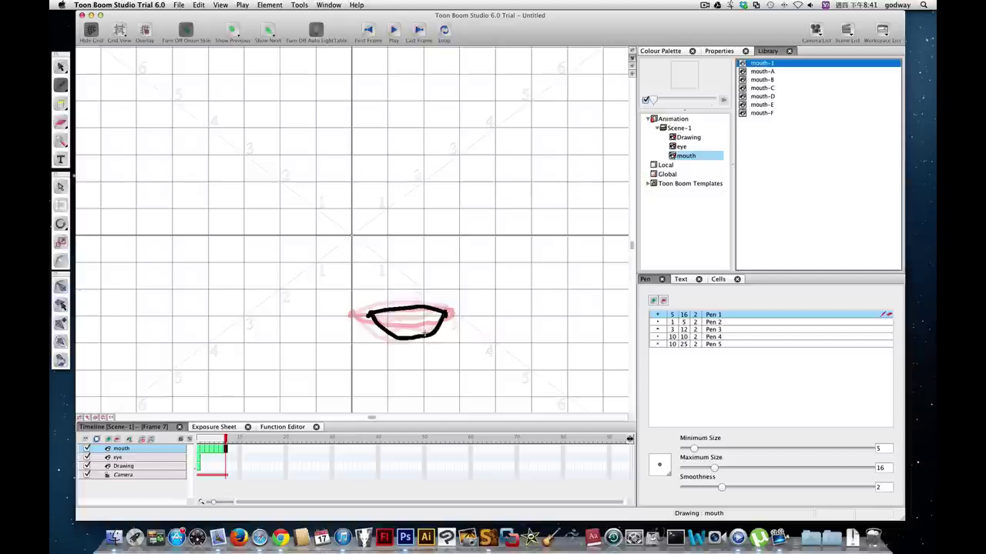
pyautogui.press('shift+super+z')
pyautogui.moveTo(368, 314)
pyautogui.mouseDown()
pyautogui.moveTo(405, 336)
pyautogui.moveTo(445, 313)
pyautogui.mouseUp()
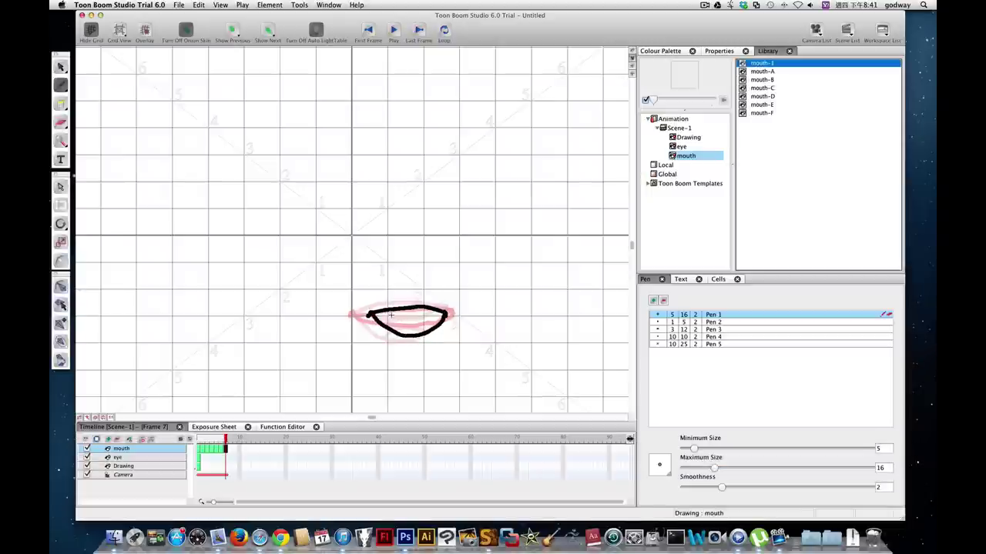
pyautogui.press('shift+super+z')
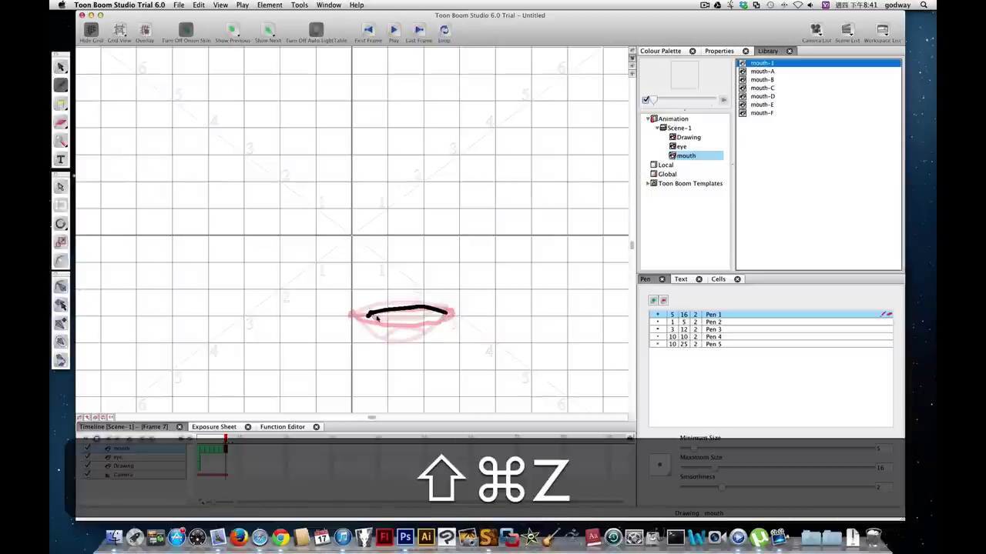
pyautogui.press('shift+super+z')
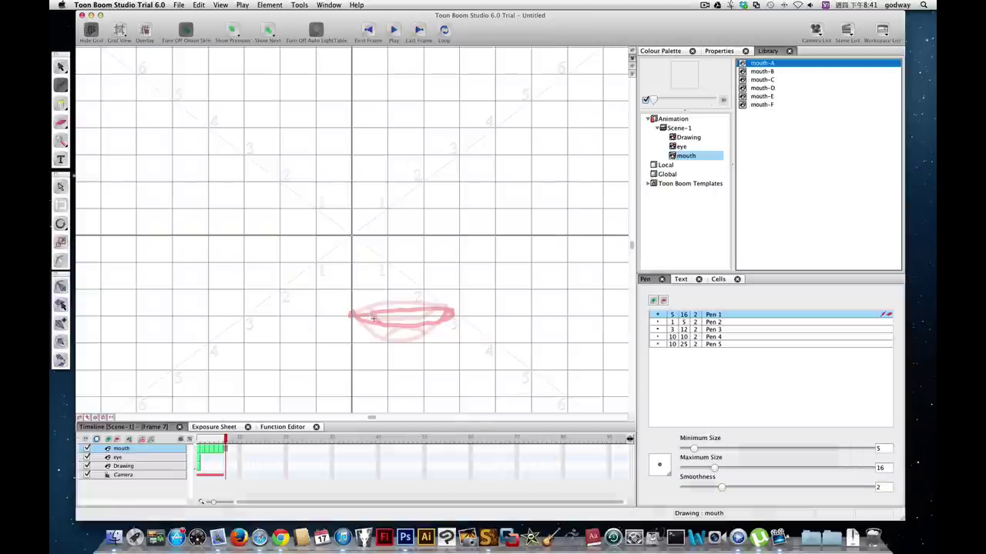
# - On frame 7, brush a narrow mouth with corner dots, arched upper lip, rounded lower lip, upper teeth curve and tongue curve, undoing rejected strokes
pyautogui.click(373, 317)
pyautogui.moveTo(395, 306)
pyautogui.mouseDown()
pyautogui.moveTo(430, 306)
pyautogui.moveTo(450, 320)
pyautogui.mouseUp()
pyautogui.press('shift+super+z')
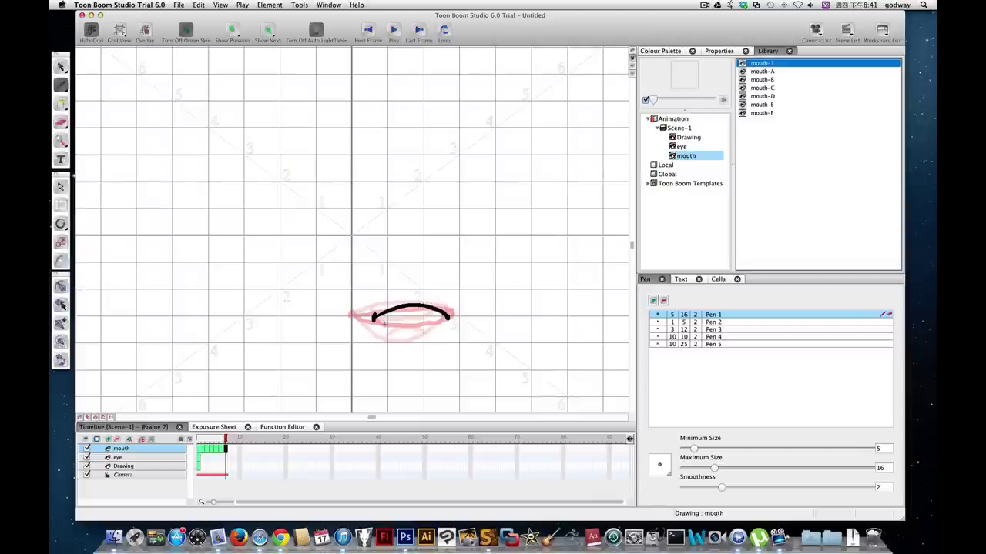
pyautogui.moveTo(373, 317)
pyautogui.mouseDown()
pyautogui.moveTo(398, 348)
pyautogui.moveTo(428, 345)
pyautogui.mouseUp()
pyautogui.press('shift+super+z')
pyautogui.moveTo(373, 317)
pyautogui.mouseDown()
pyautogui.moveTo(414, 338)
pyautogui.moveTo(449, 316)
pyautogui.mouseUp()
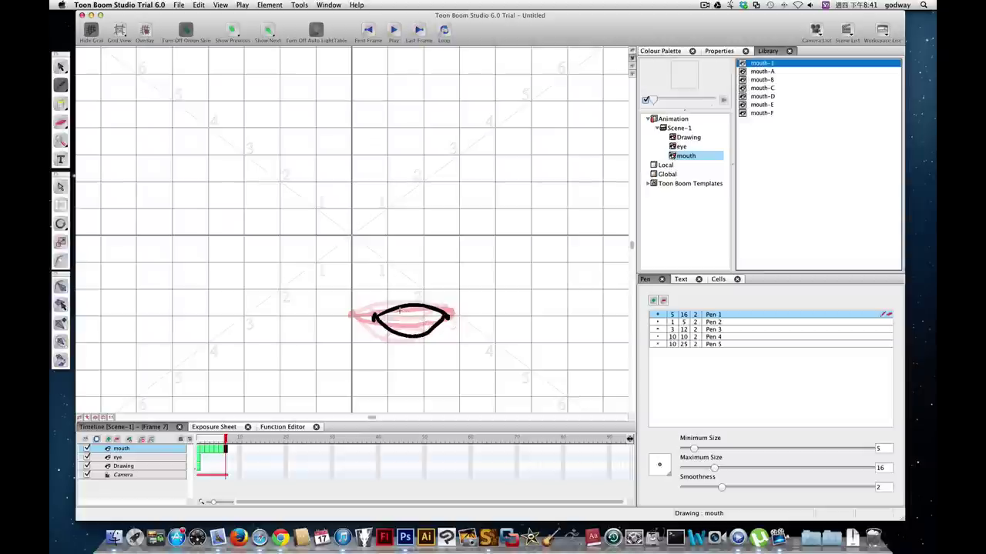
pyautogui.moveTo(389, 314); pyautogui.dragTo(442, 311)
pyautogui.moveTo(392, 330); pyautogui.dragTo(440, 314)
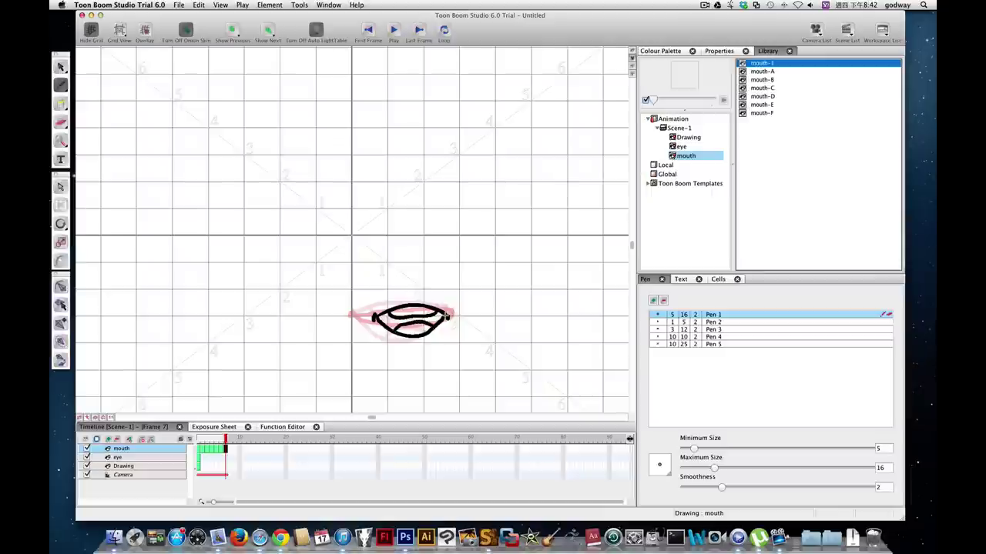
# - Rename the frame 7 drawing, mouth-1, with the suffix G in the library
pyautogui.click(230, 448)
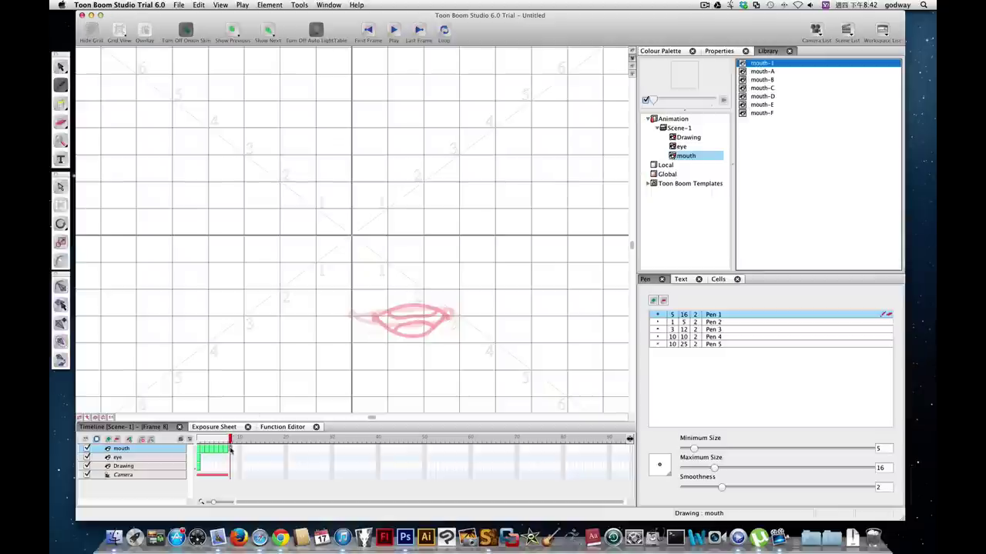
pyautogui.click(226, 449)
pyautogui.click(764, 65)
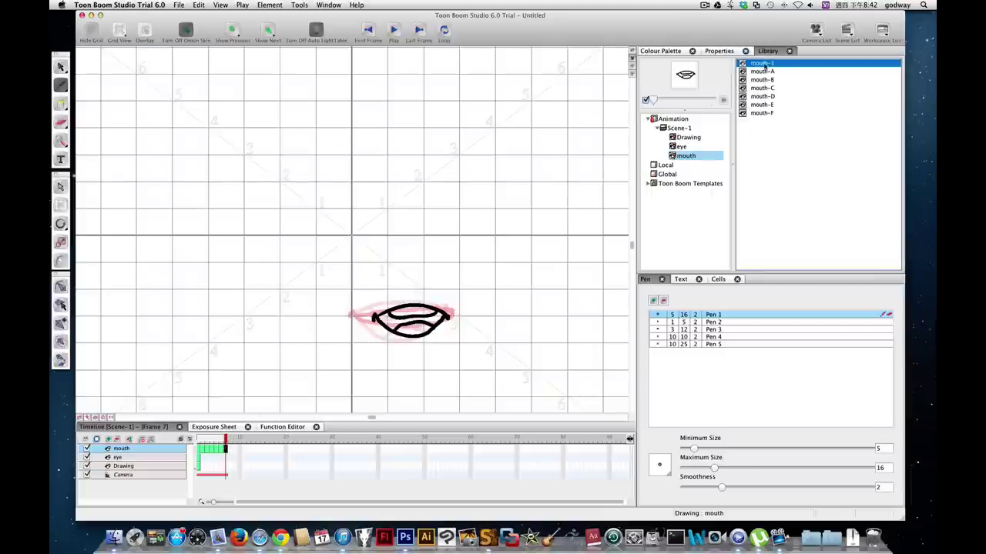
pyautogui.click(766, 66)
pyautogui.press('BackSpace')
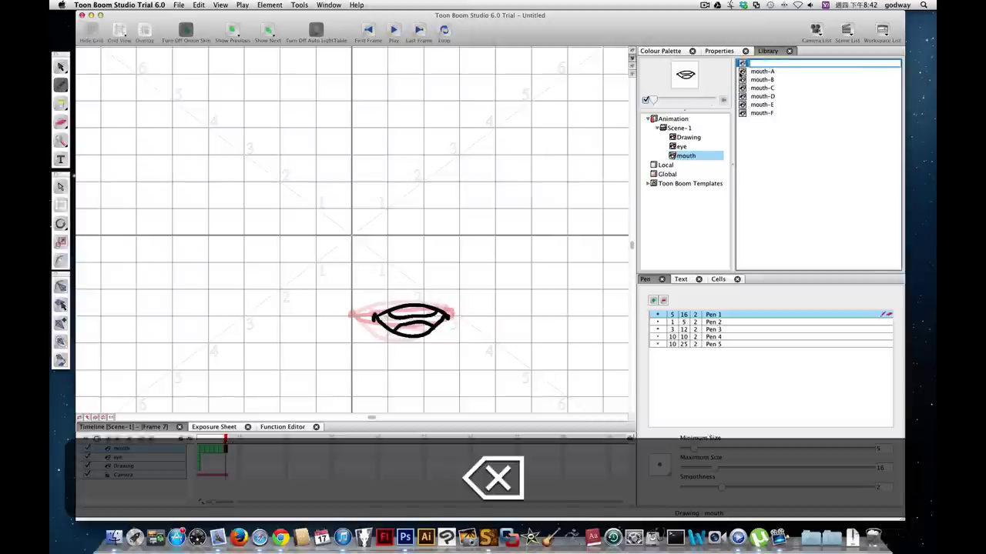
pyautogui.write('g')
pyautogui.press('Return')
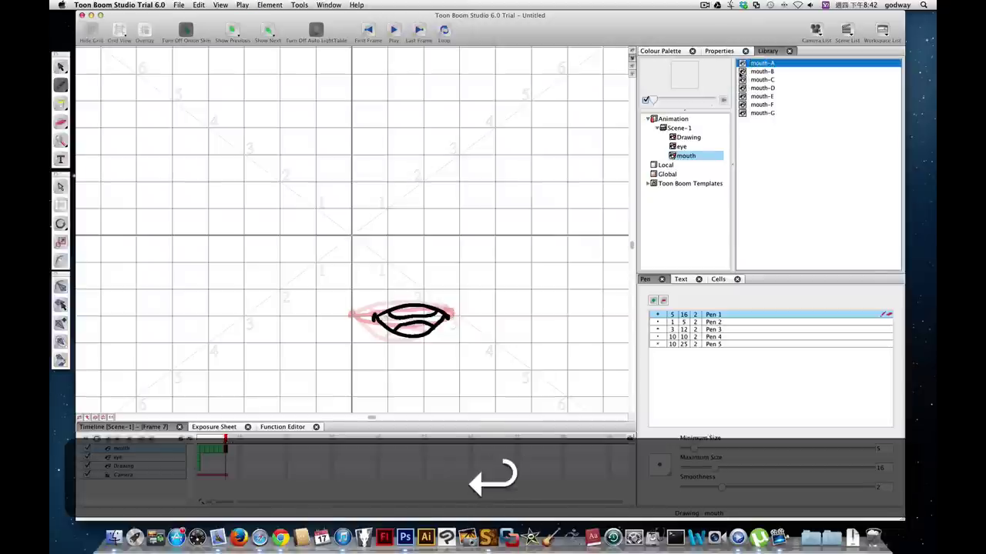
# - On frame 8 of the mouth element, brush a closed mouth as a single nearly straight line across the full mouth width
pyautogui.click(229, 449)
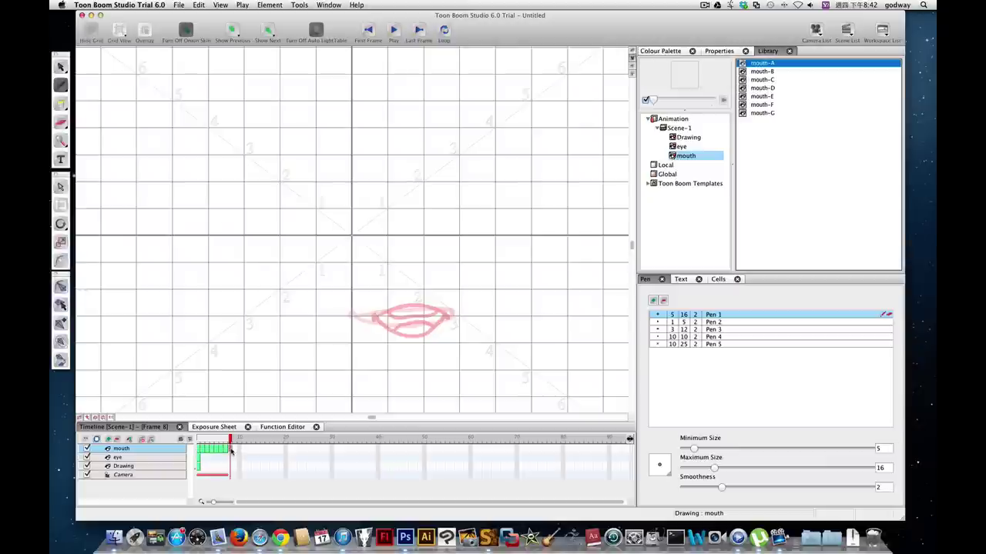
pyautogui.click(349, 314)
pyautogui.moveTo(348, 313); pyautogui.dragTo(456, 313)
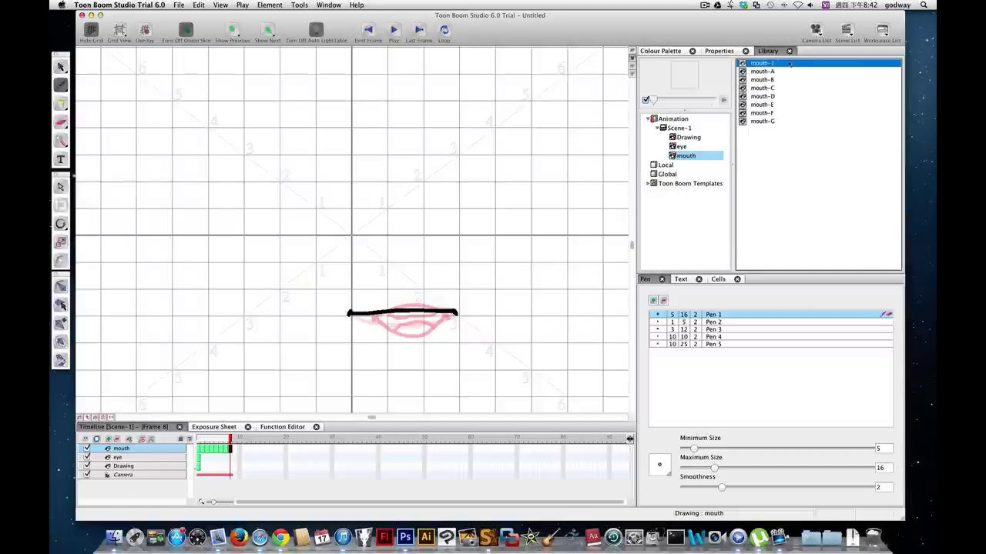
# - Rename the frame 8 drawing, mouth-1, with the suffix X in the library
pyautogui.click(768, 65)
pyautogui.click(769, 67)
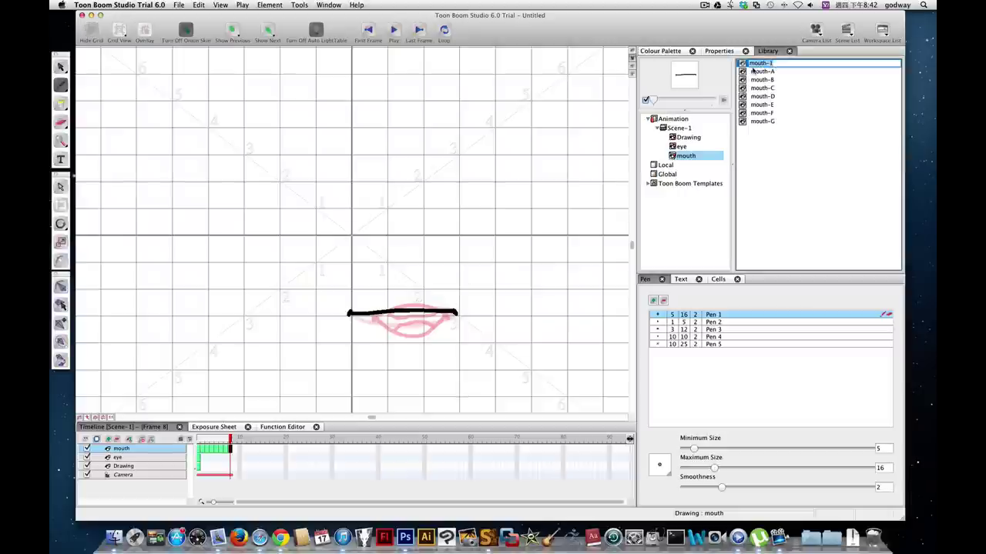
pyautogui.press('BackSpace')
pyautogui.write('X')
pyautogui.press('Return')
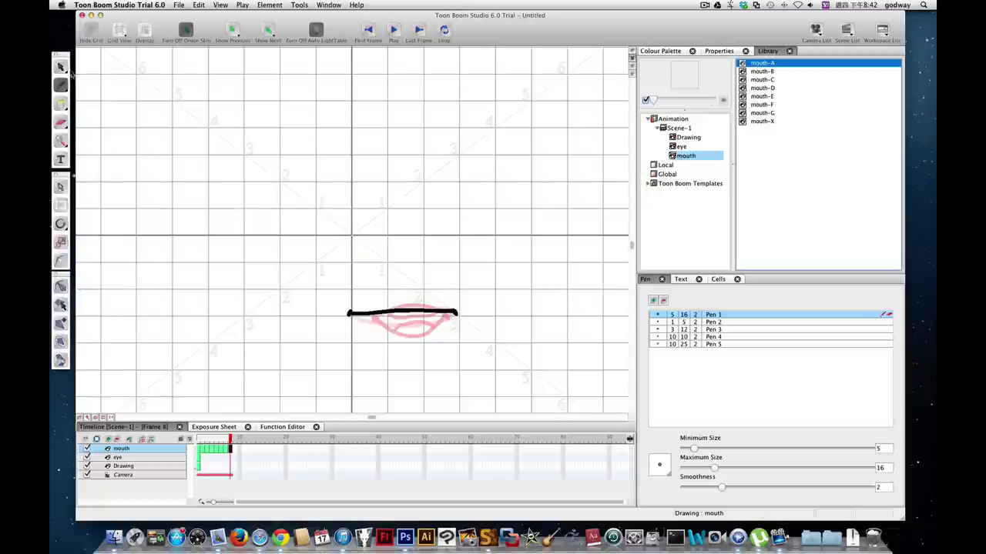
# - View the whole character with its mouth on frame 1 of the mouth element
pyautogui.click(61, 67)
pyautogui.press('z')
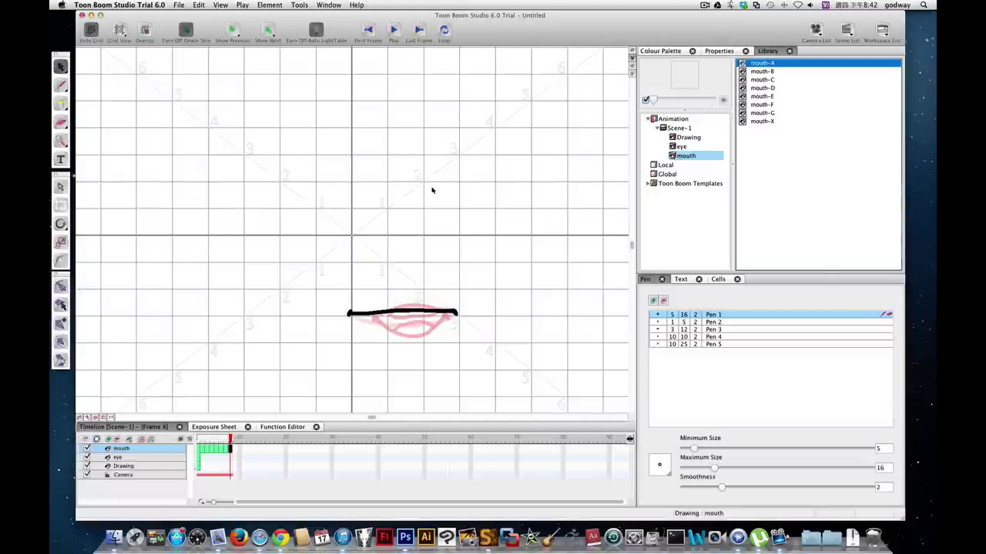
pyautogui.press('z')
pyautogui.press('z')
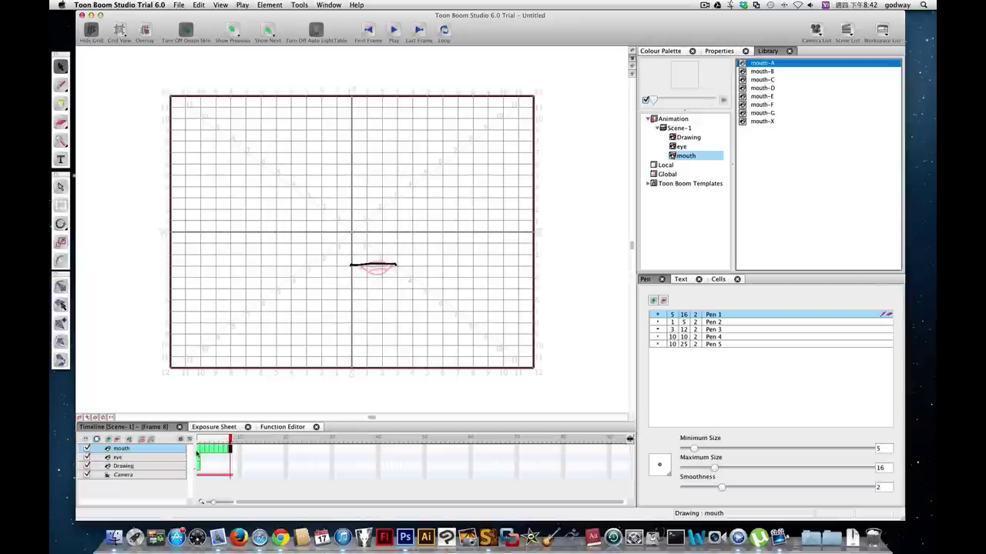
pyautogui.click(199, 449)
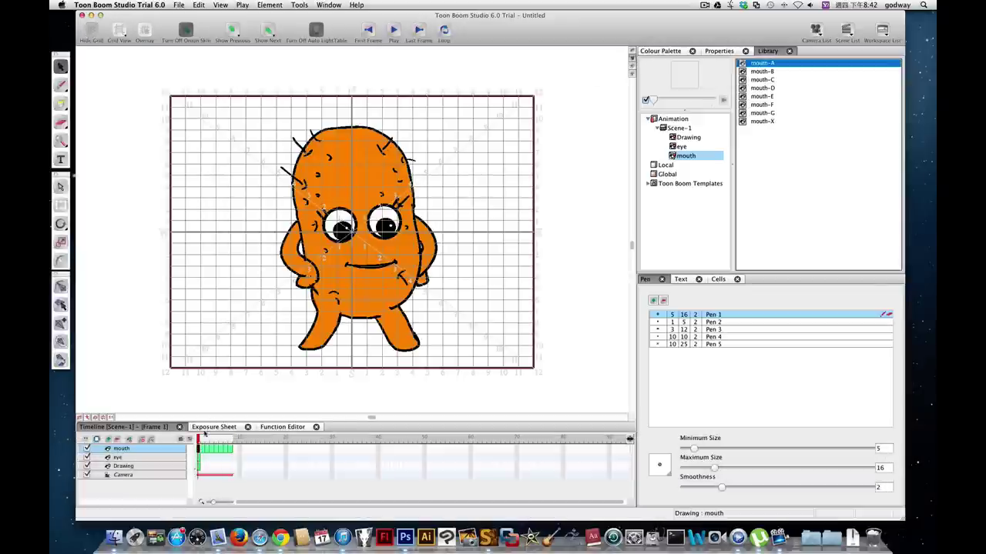
pyautogui.moveTo(197, 436)
pyautogui.mouseDown()
pyautogui.moveTo(233, 436)
pyautogui.moveTo(197, 436)
pyautogui.mouseUp()
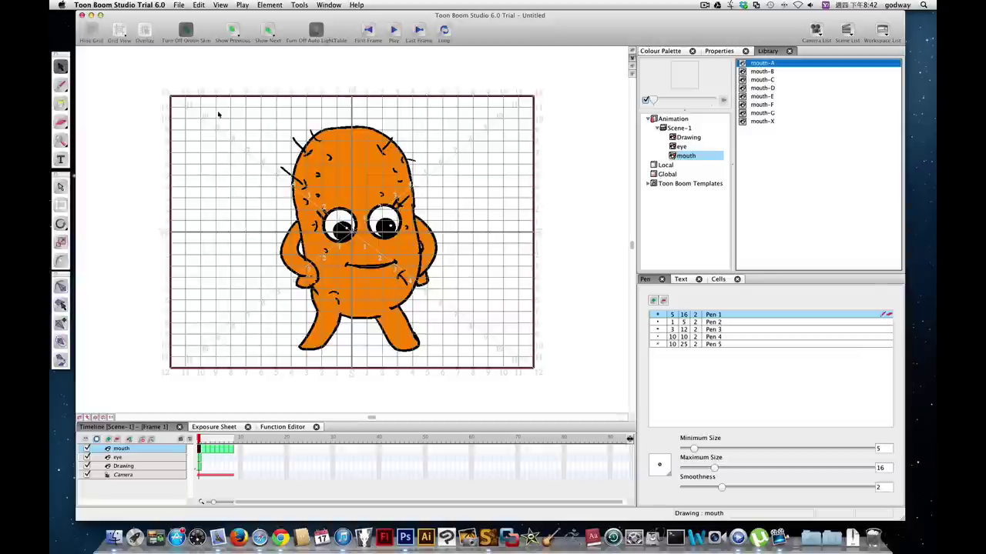
# - Import the sound file 憨吉哥-5-3.mp3 from the voice recordings folder on the My Passport Studio drive
pyautogui.click(178, 5)
pyautogui.moveTo(207, 92)
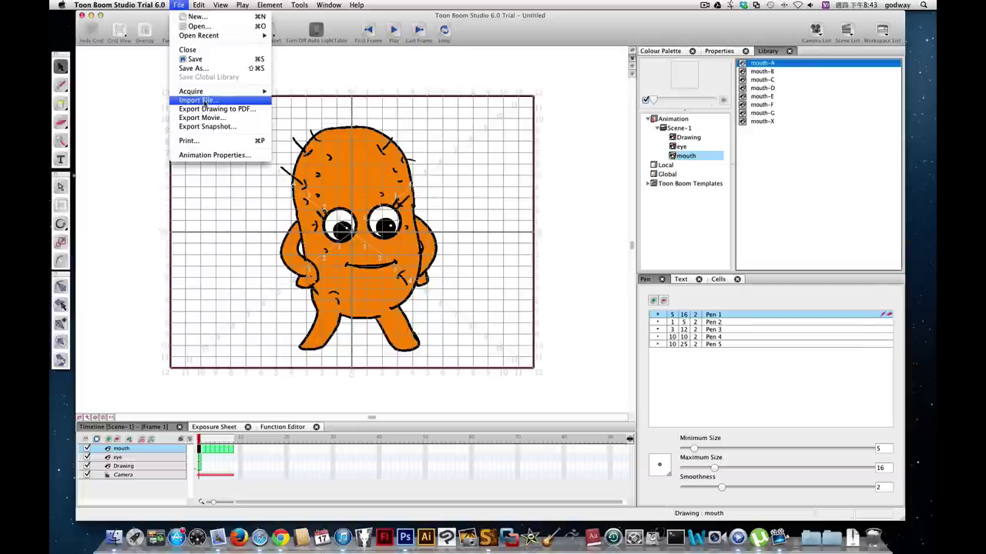
pyautogui.click(204, 101)
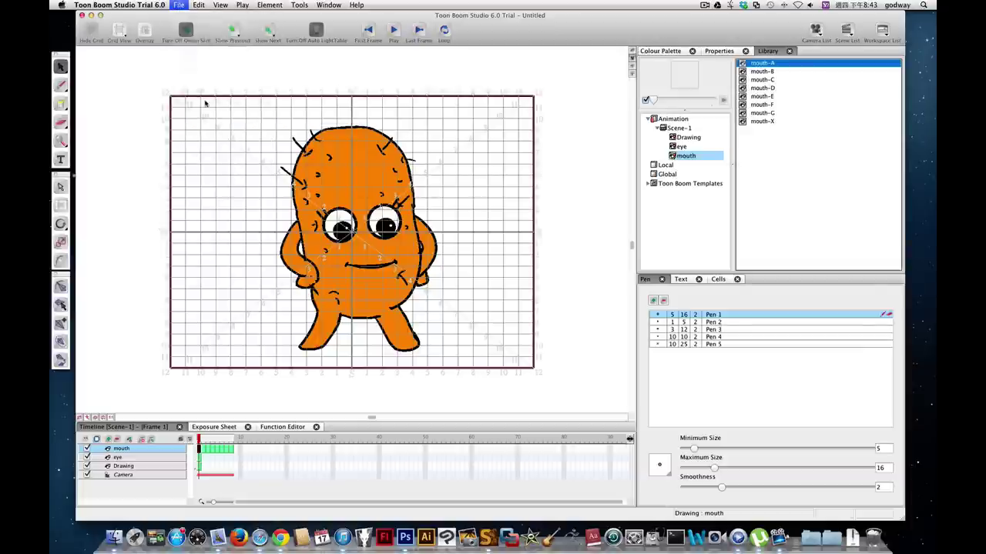
pyautogui.press('super+o')
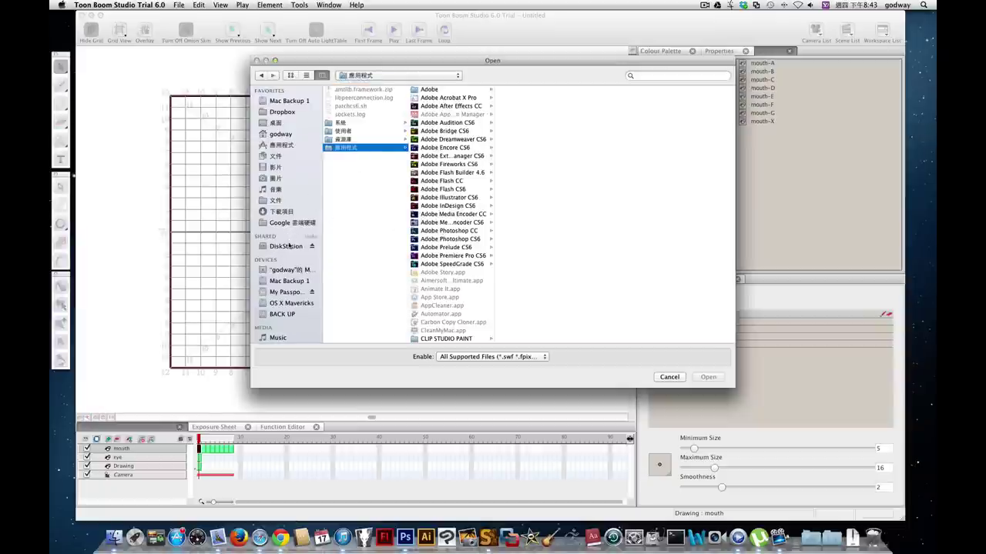
pyautogui.click(296, 293)
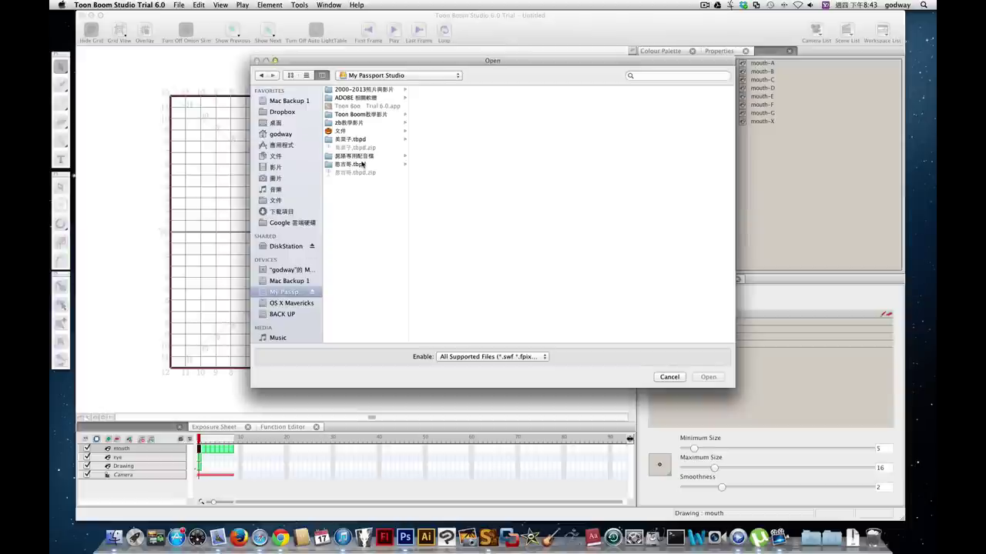
pyautogui.click(365, 157)
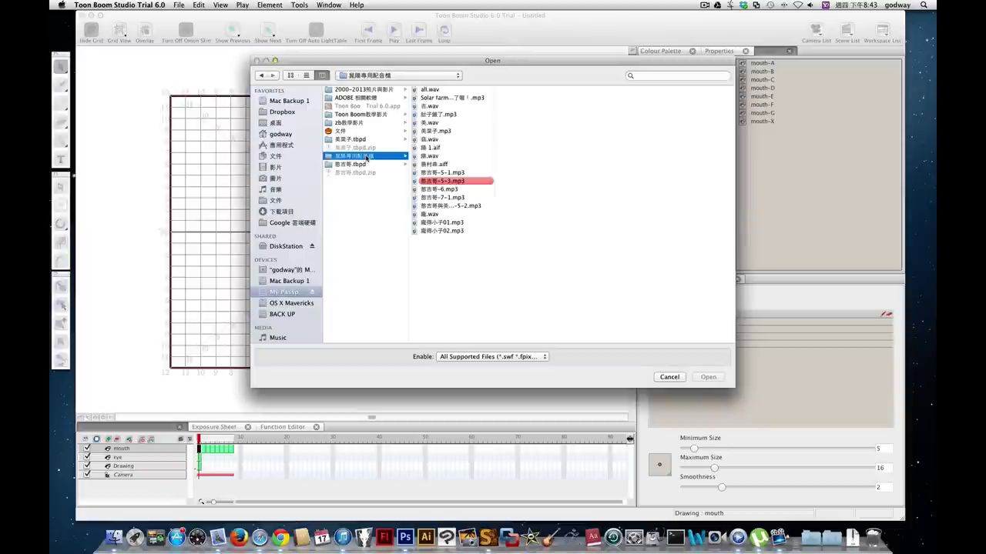
pyautogui.click(441, 181)
pyautogui.click(697, 377)
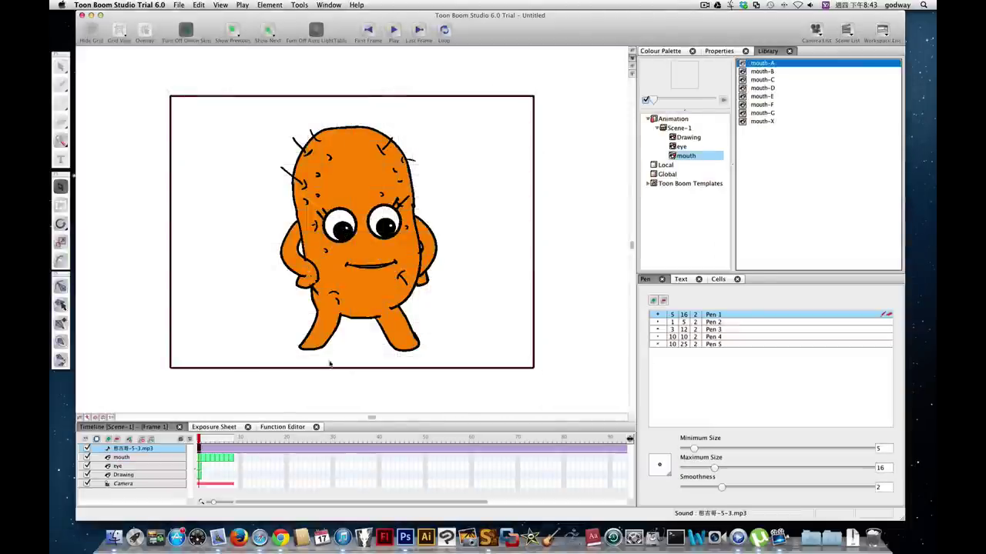
# - Widen the timeline area and move the playhead to frame 143 at the end of the imported sound
pyautogui.moveTo(395, 504); pyautogui.dragTo(562, 502)
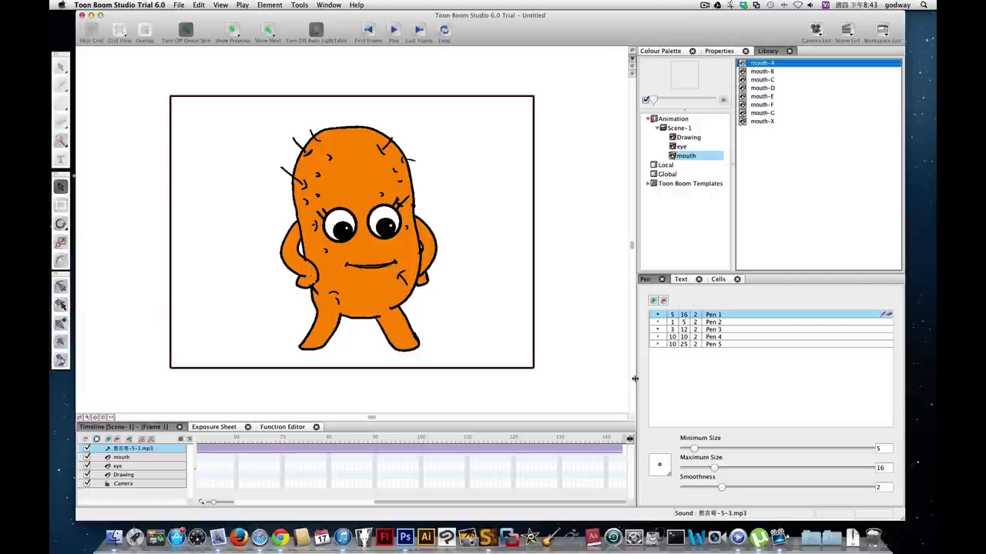
pyautogui.moveTo(634, 378); pyautogui.dragTo(799, 391)
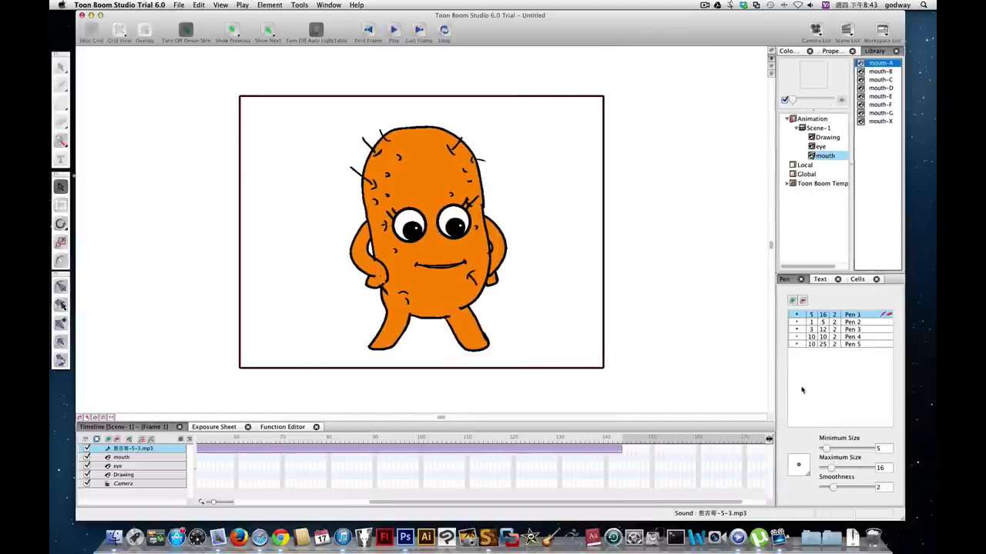
pyautogui.moveTo(414, 503); pyautogui.dragTo(273, 504)
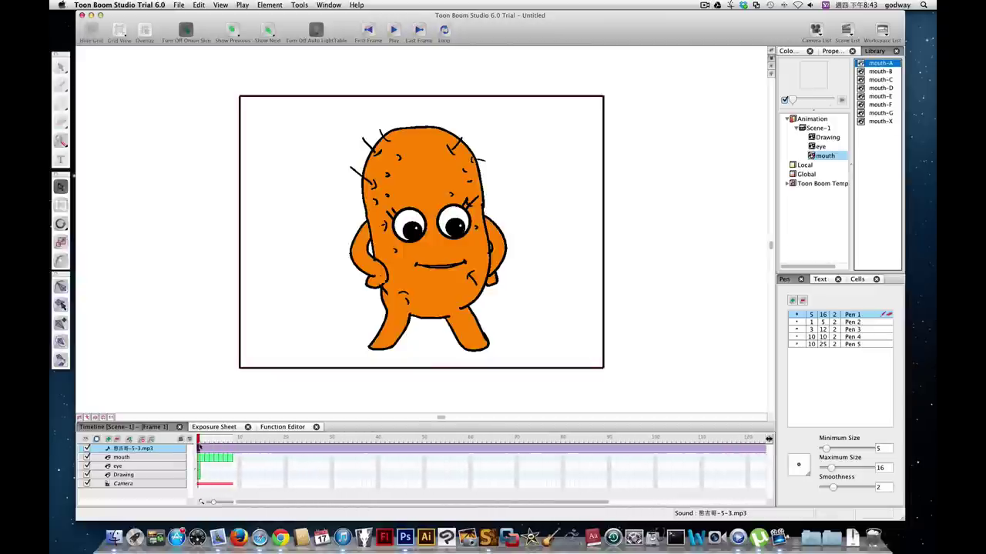
pyautogui.moveTo(198, 437); pyautogui.dragTo(660, 446)
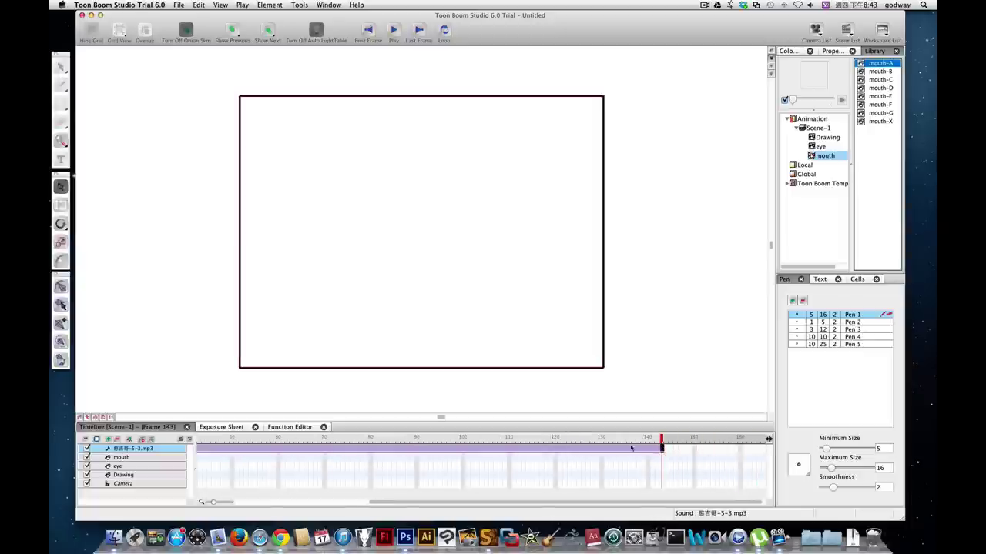
# - Extend the exposure of the Drawing and eye elements to frame 143, matching the end of the sound
pyautogui.click(659, 477)
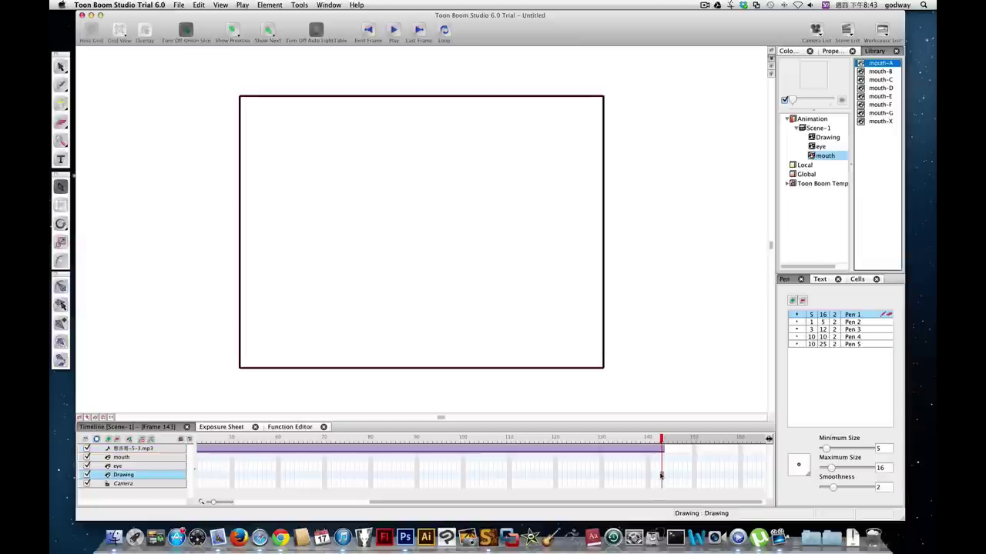
pyautogui.click(660, 466)
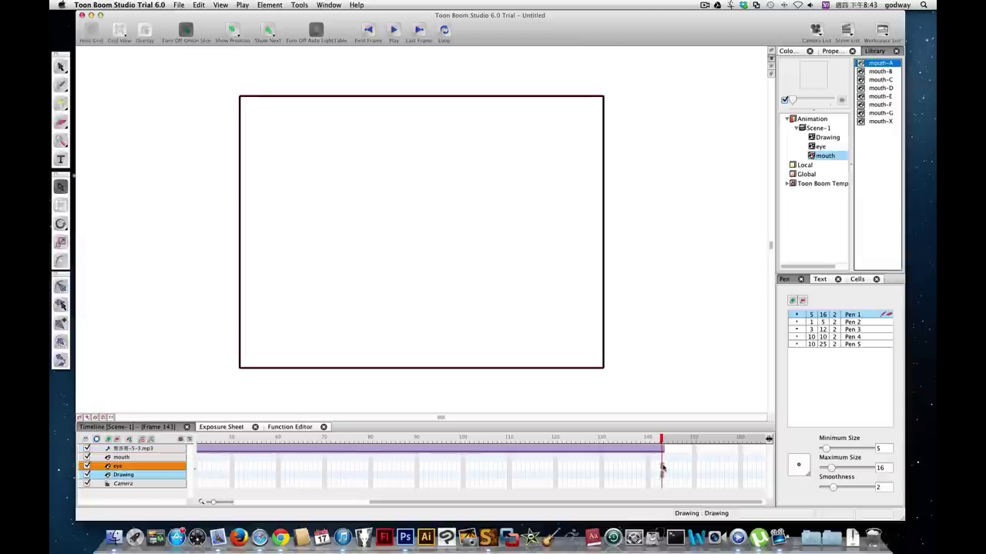
pyautogui.rightClick(660, 466)
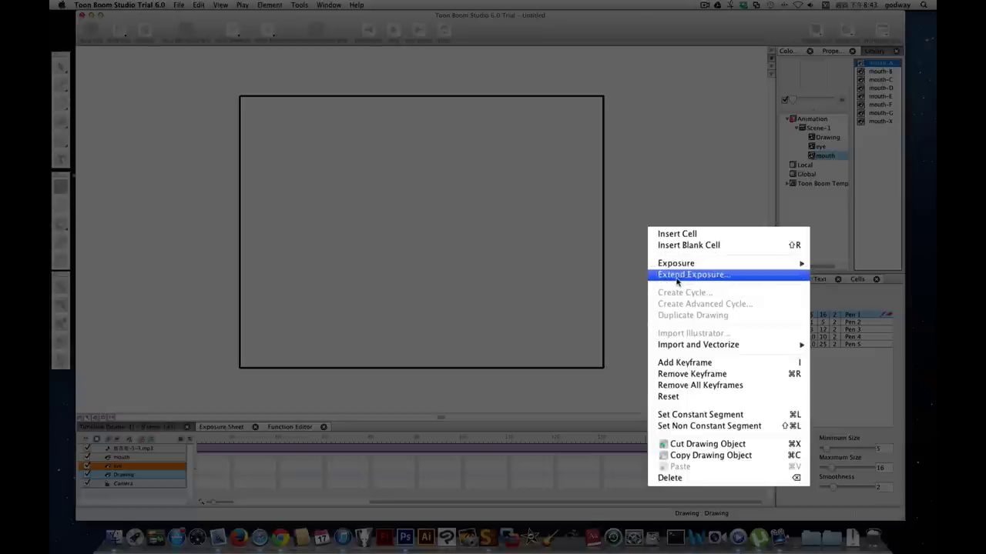
pyautogui.click(678, 275)
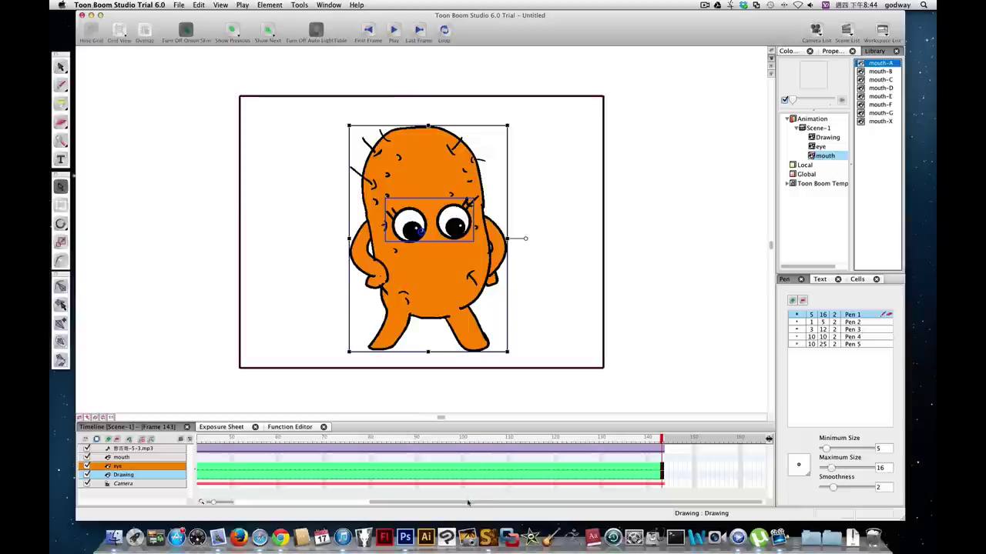
# - Return to frame 1 of the mouth element and run lip-sync detection on the 憨吉哥-5-3.mp3 sound element
pyautogui.moveTo(470, 502); pyautogui.dragTo(289, 504)
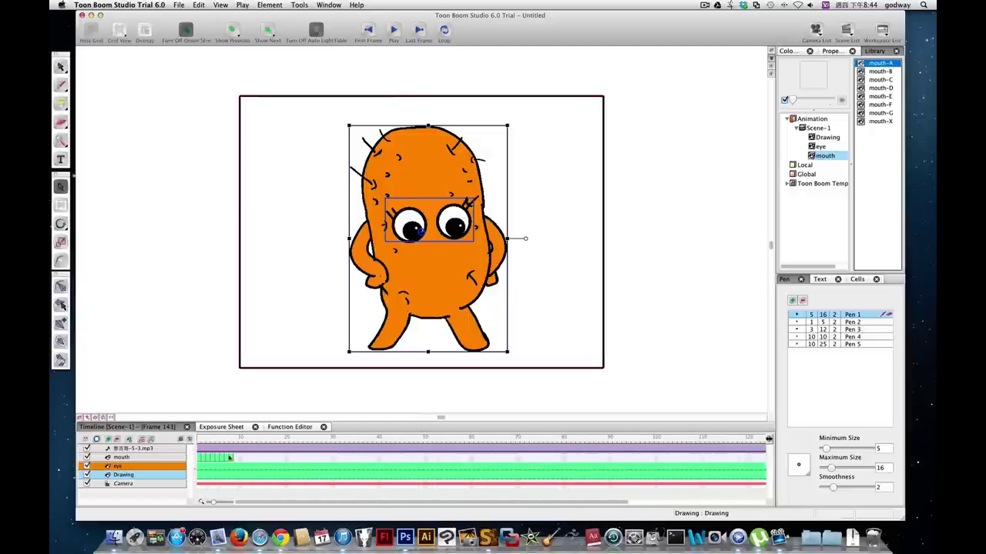
pyautogui.moveTo(229, 457)
pyautogui.mouseDown()
pyautogui.moveTo(220, 462)
pyautogui.moveTo(248, 459)
pyautogui.mouseUp()
pyautogui.moveTo(393, 504); pyautogui.dragTo(508, 494)
pyautogui.hscroll(-10, 508, 494)
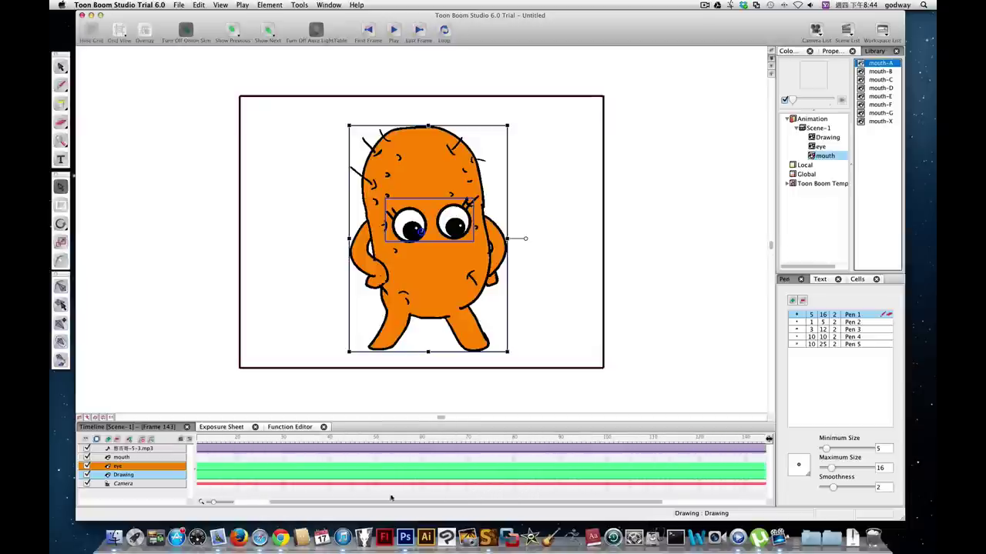
pyautogui.click(199, 458)
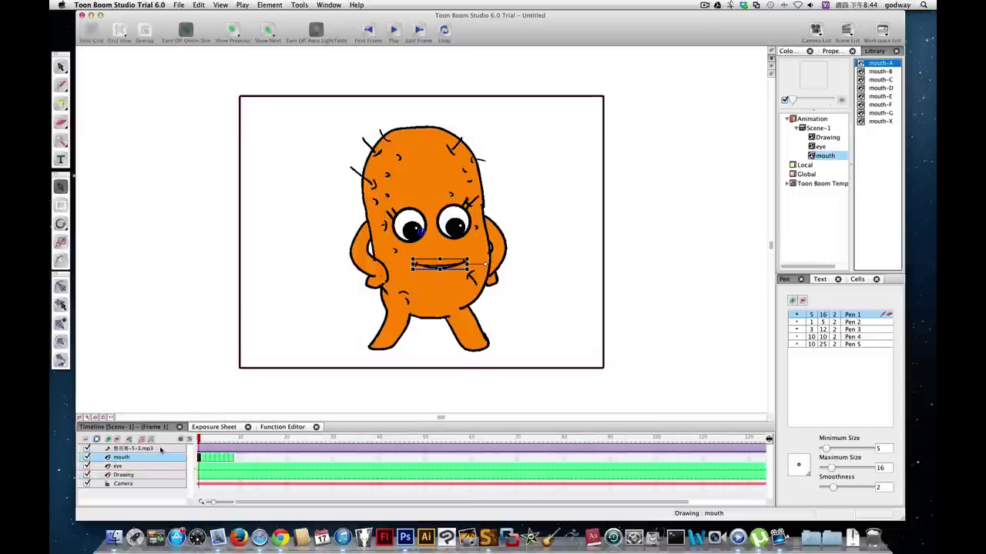
pyautogui.click(160, 448)
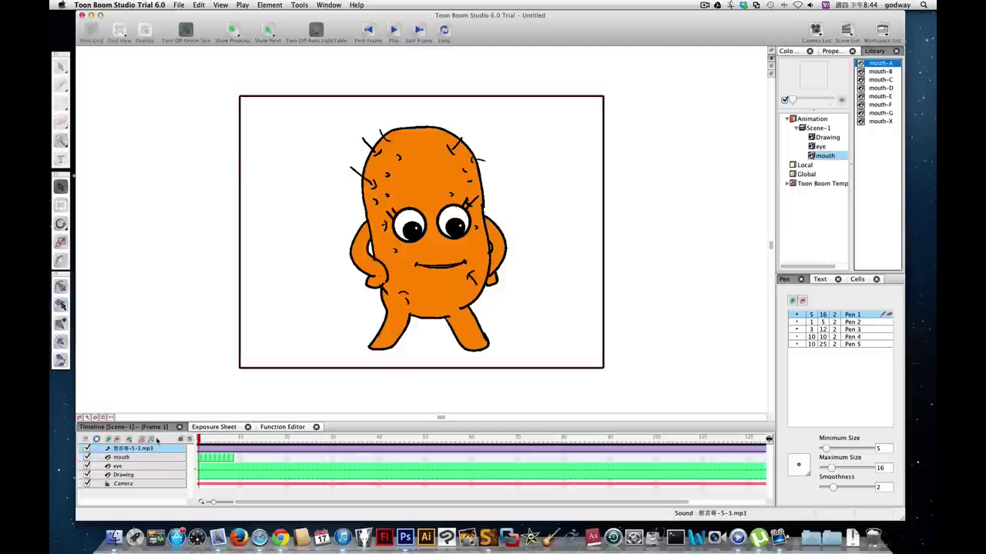
pyautogui.rightClick(159, 450)
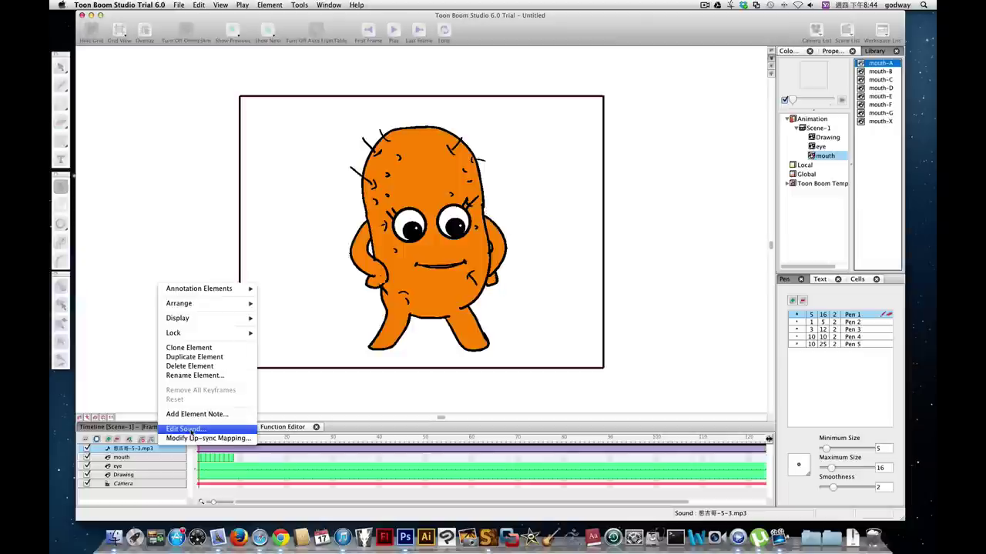
pyautogui.click(191, 431)
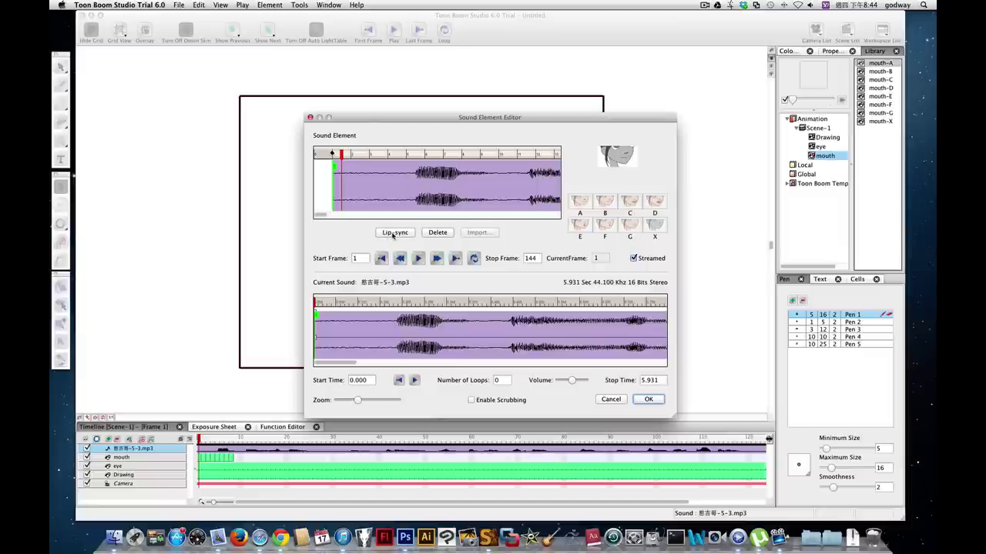
pyautogui.click(394, 232)
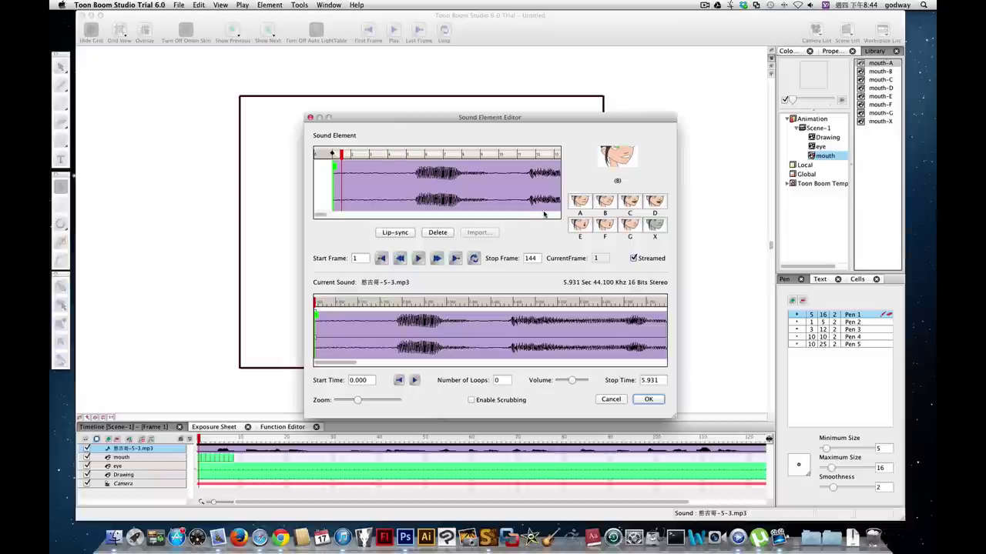
pyautogui.click(649, 399)
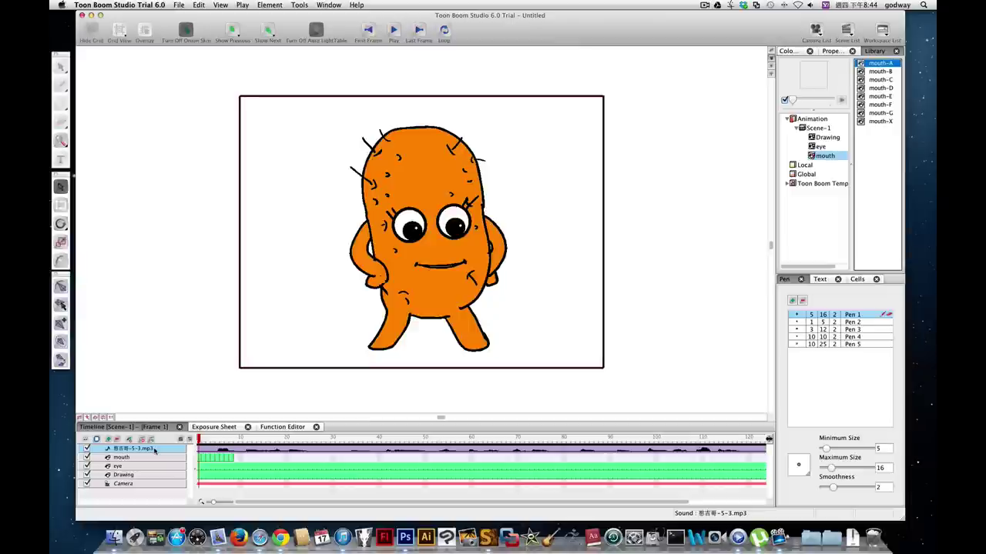
# - Map the lip-sync of 憨吉哥-5-3.mp3 to the mouth element, keeping the drawing mapping A to G and X
pyautogui.rightClick(154, 452)
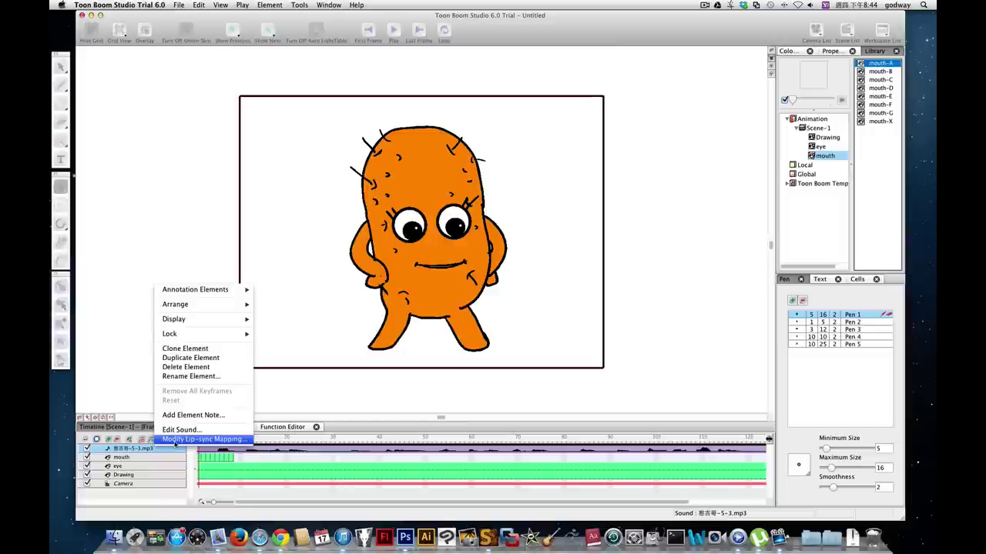
pyautogui.click(175, 440)
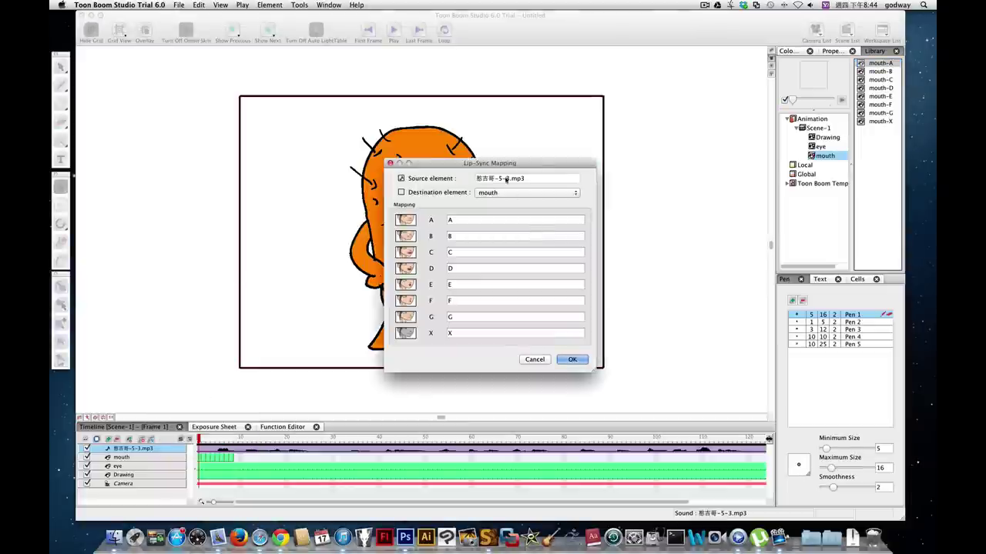
pyautogui.moveTo(459, 163); pyautogui.dragTo(532, 174)
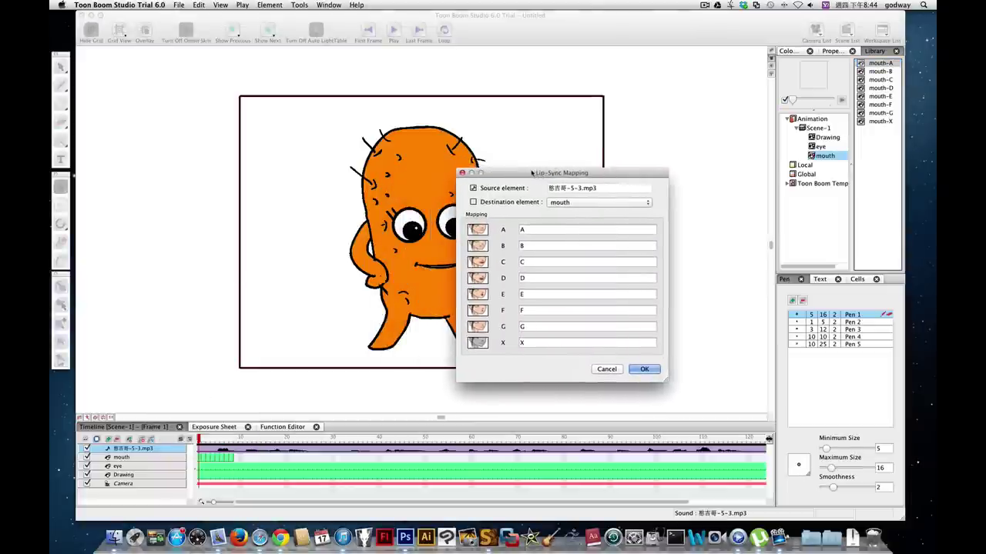
pyautogui.click(557, 205)
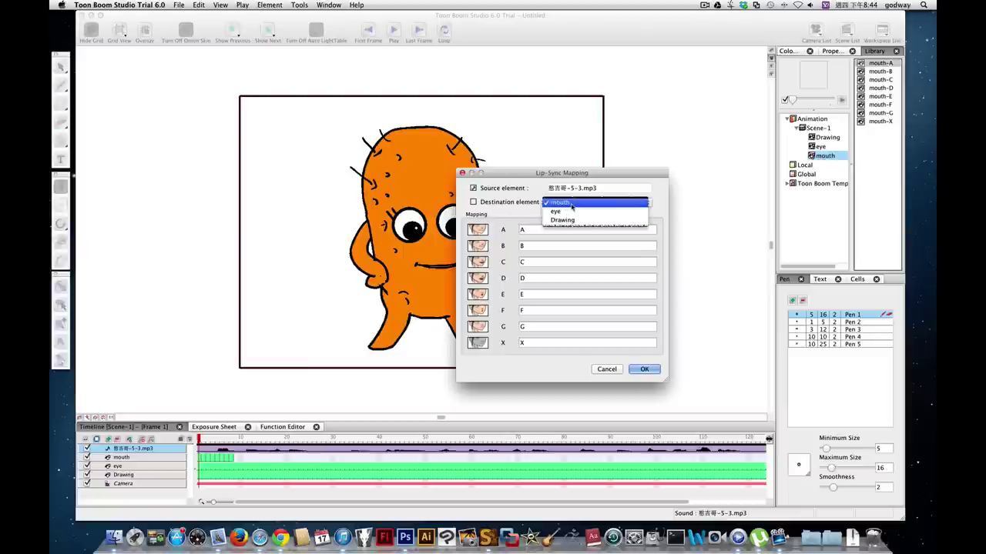
pyautogui.click(572, 205)
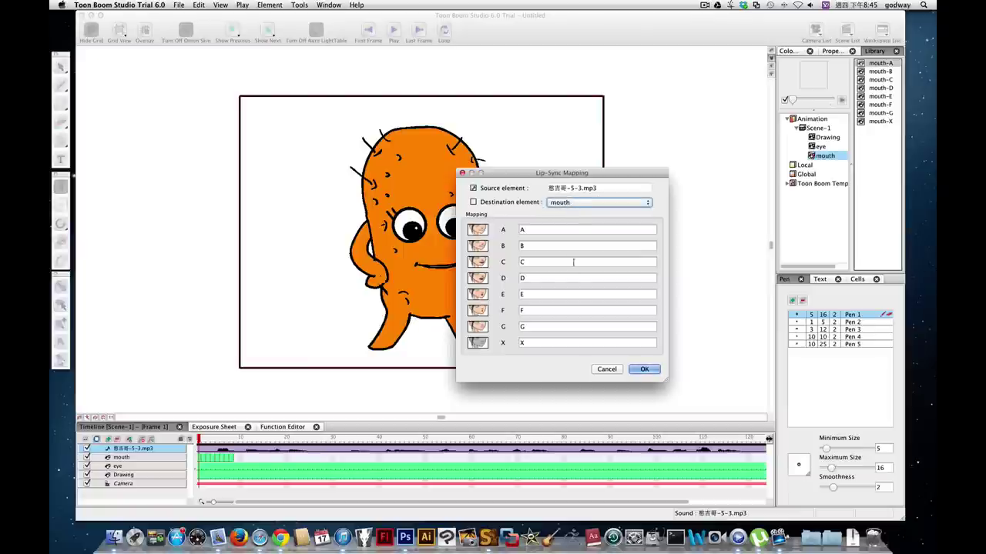
pyautogui.click(645, 368)
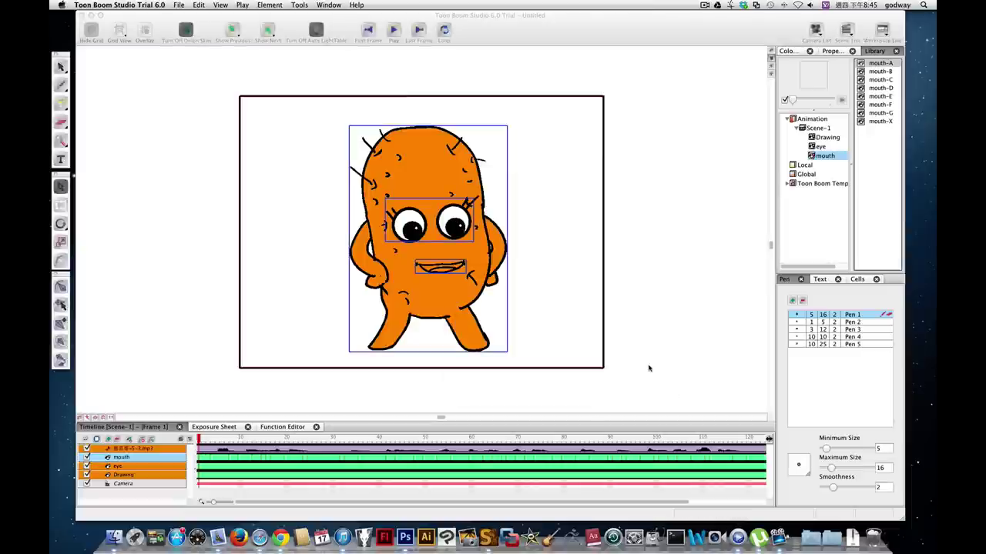
# - Play back the lip-synced animation and undo the lip-sync mapping on the mouth element
pyautogui.click(646, 311)
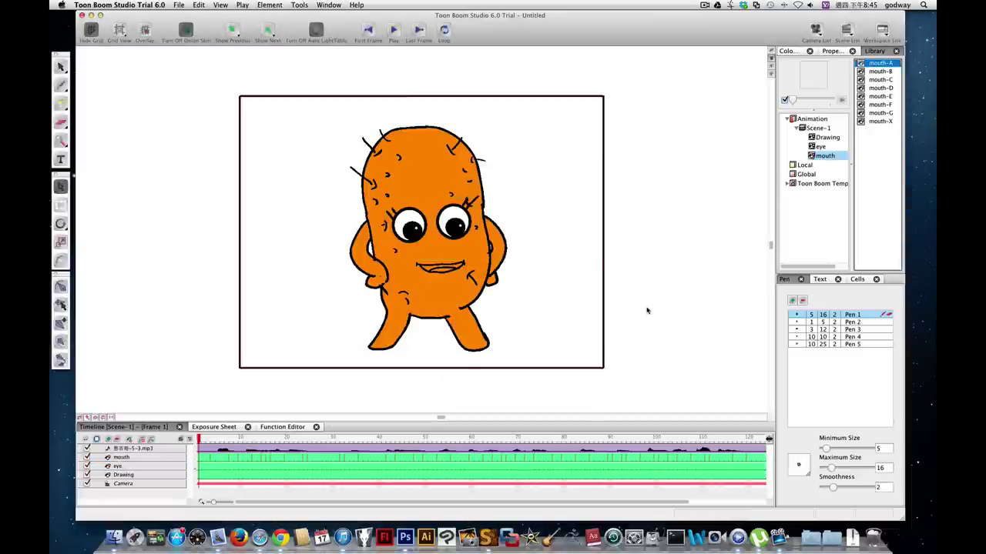
pyautogui.click(393, 30)
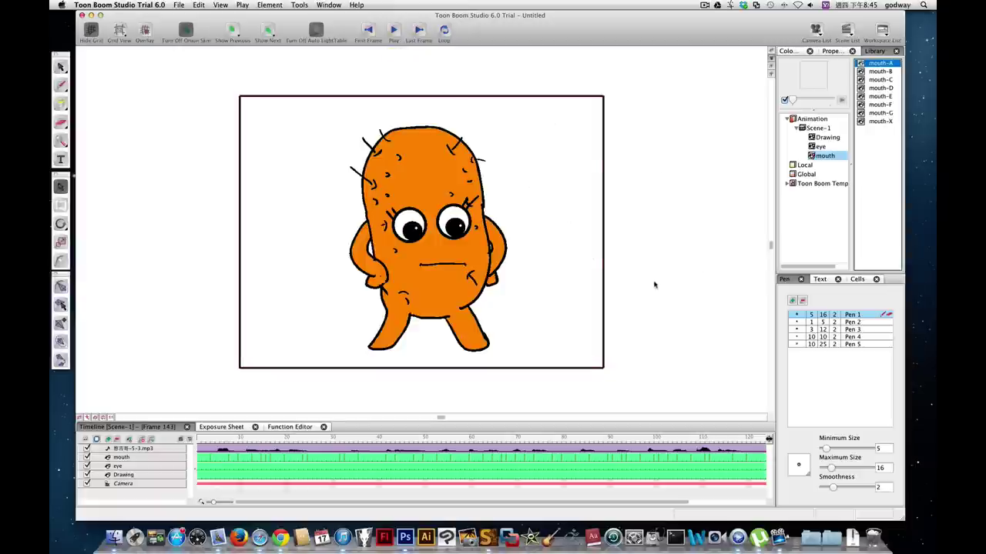
pyautogui.press('shift+super+z')
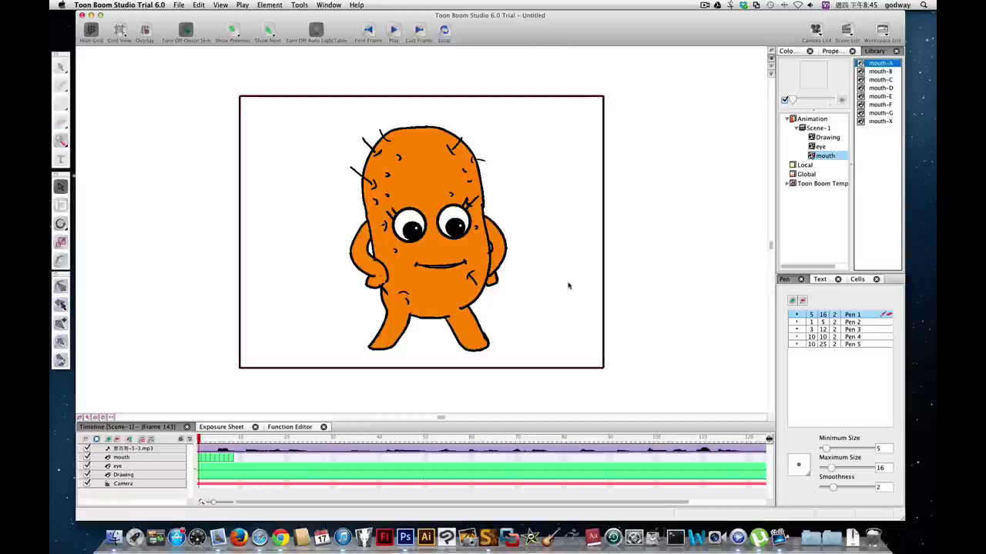
# - Fill the inside of the frame 1 mouth drawing with the dark red Colour 18 using the Paint tool
pyautogui.press('x')
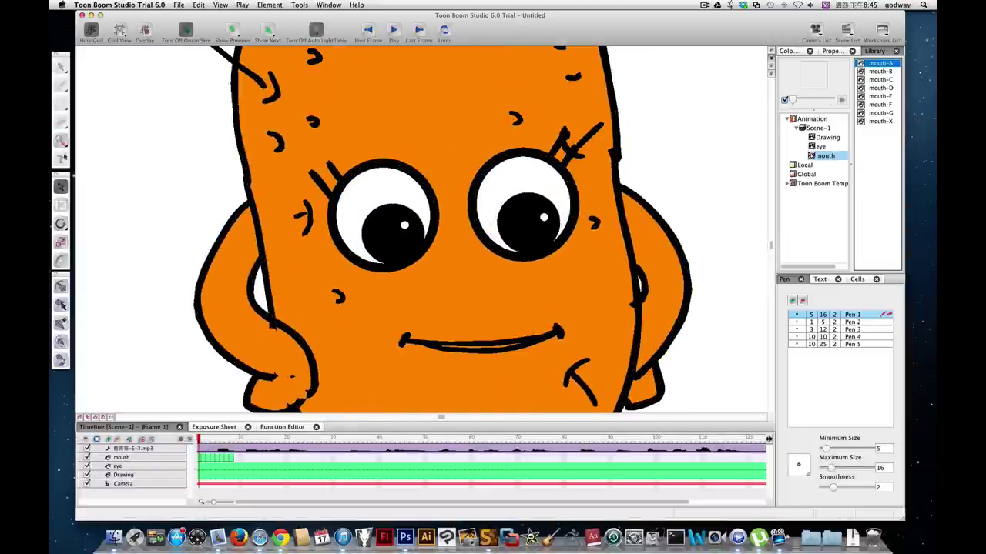
pyautogui.click(206, 460)
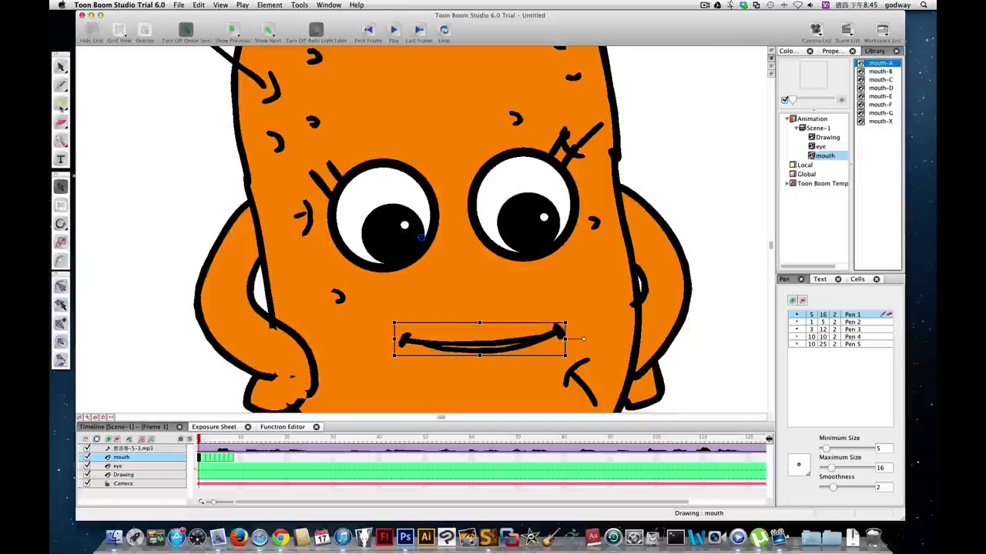
pyautogui.click(62, 104)
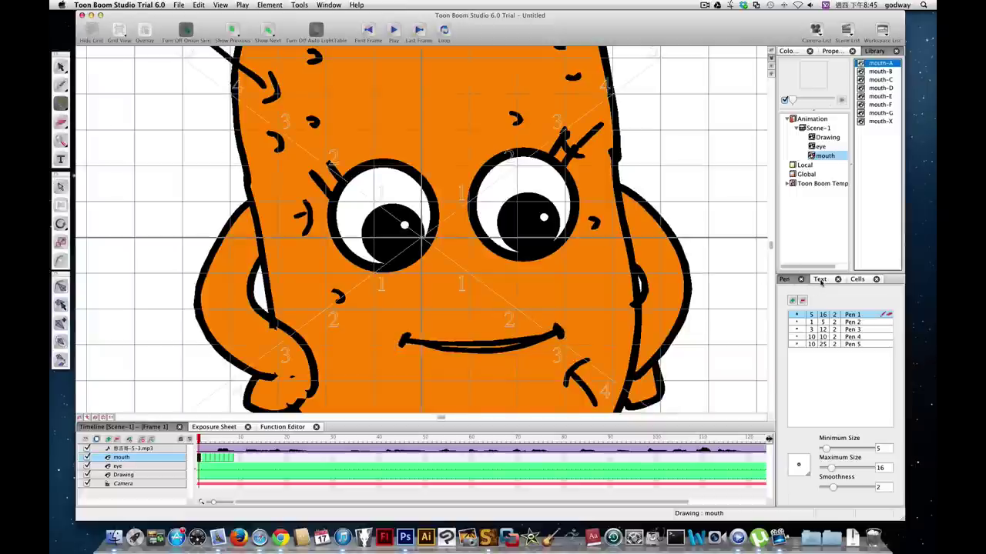
pyautogui.click(787, 51)
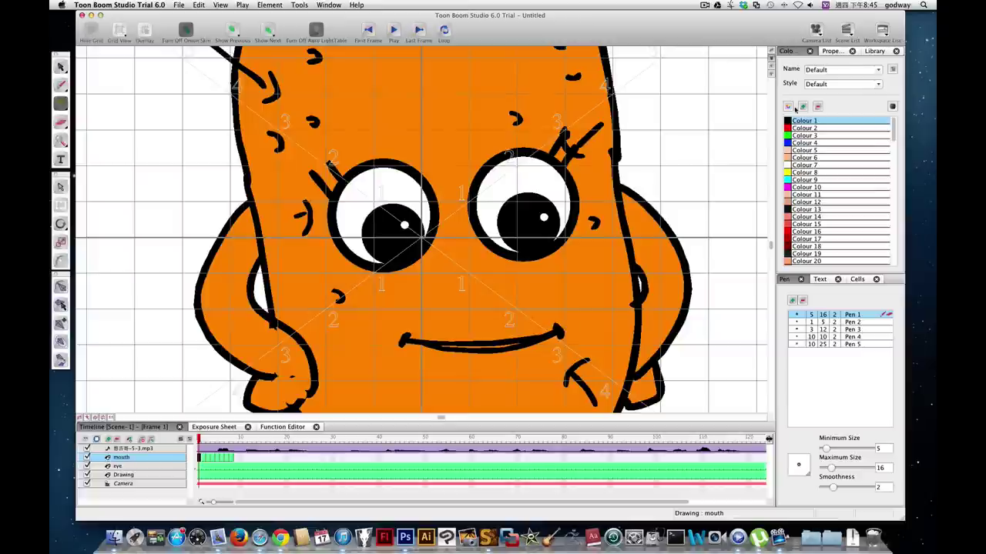
pyautogui.click(800, 246)
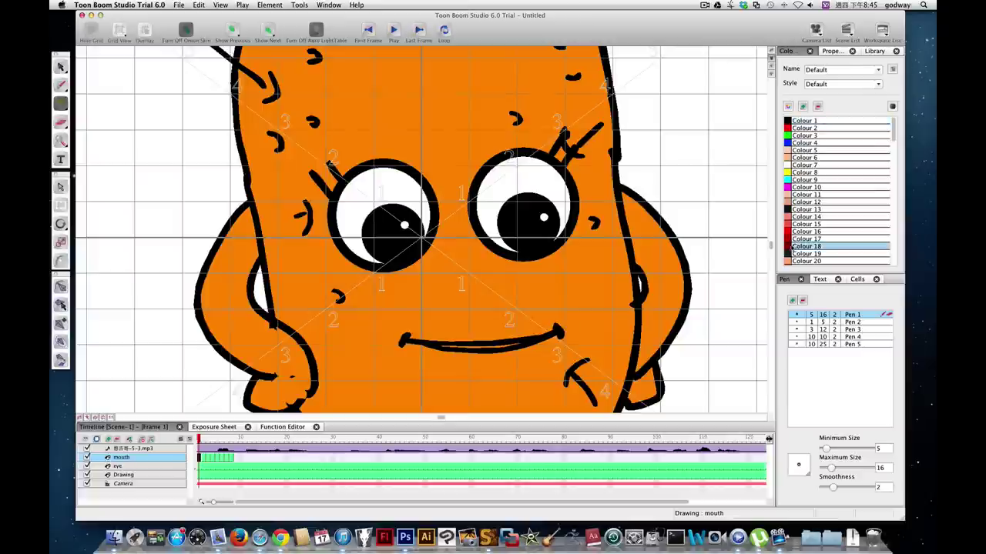
pyautogui.click(471, 344)
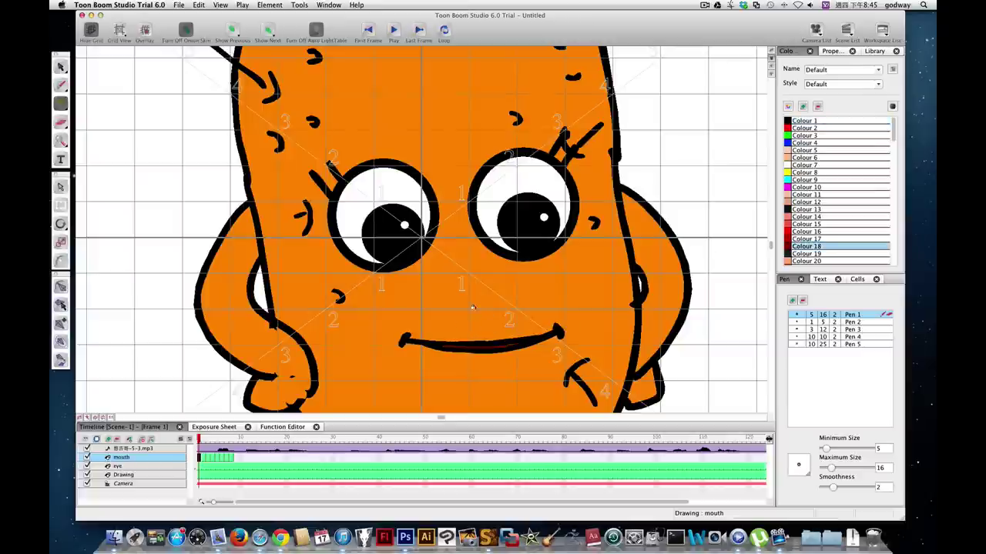
# - Fill the inner mouth areas of the frame 2, 3 and 4 mouth drawings with Colour 18
pyautogui.press('.')
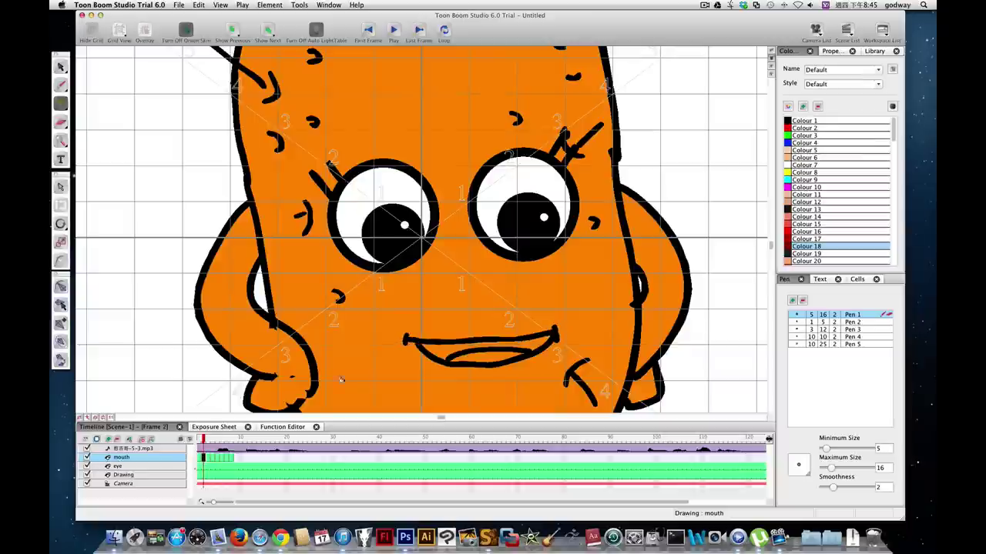
pyautogui.click(440, 347)
pyautogui.click(209, 457)
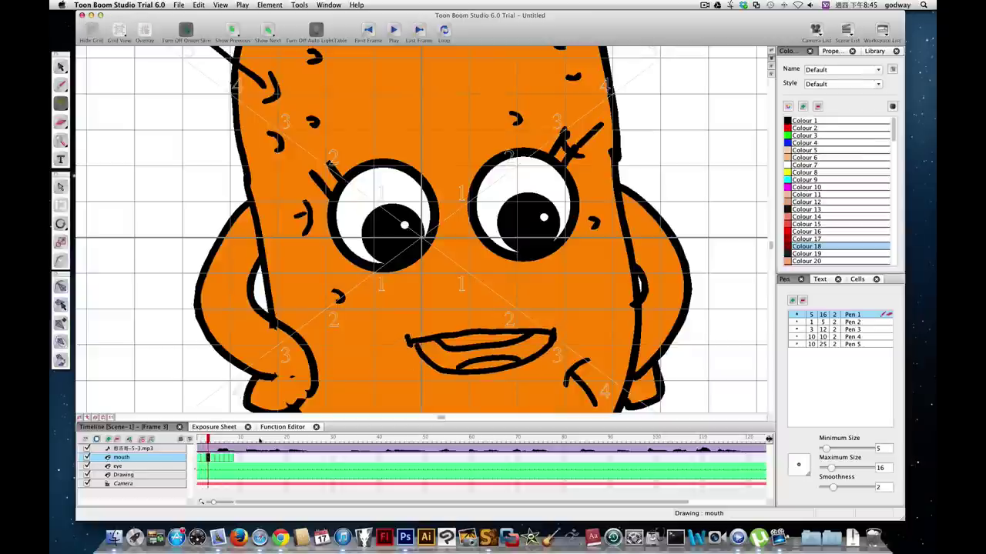
pyautogui.click(435, 363)
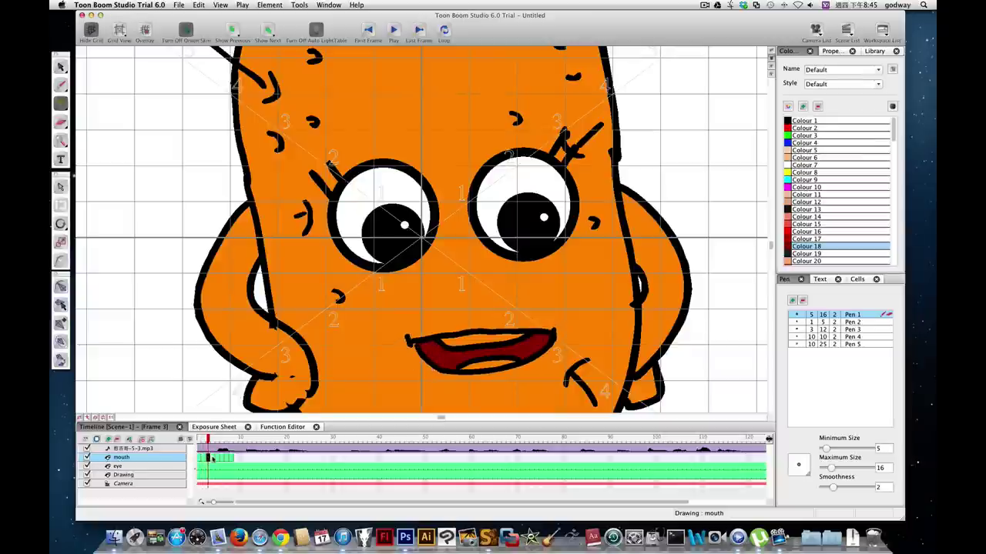
pyautogui.click(213, 458)
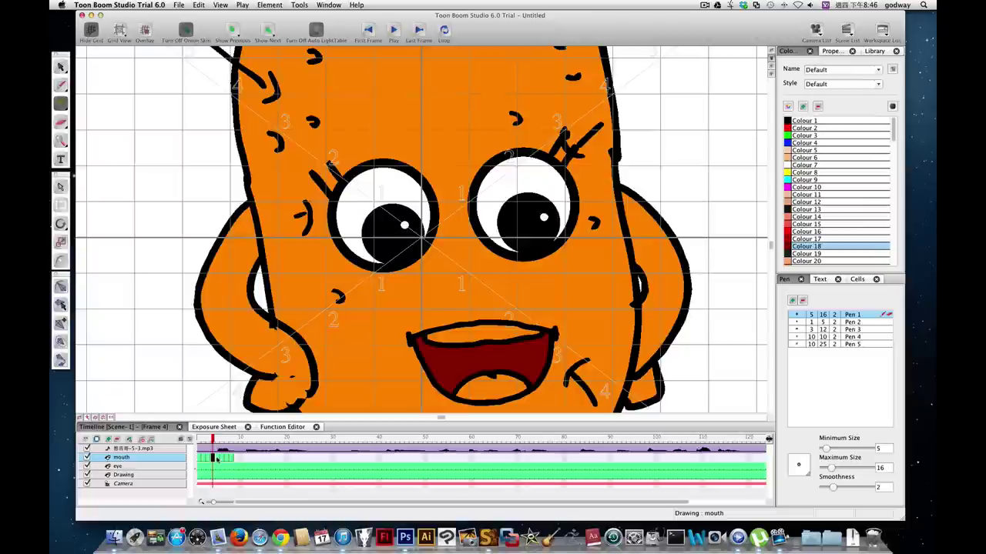
# - Fill the inner mouth areas of the frame 5, 6 and 7 mouth drawings with Colour 18
pyautogui.click(216, 458)
pyautogui.click(447, 364)
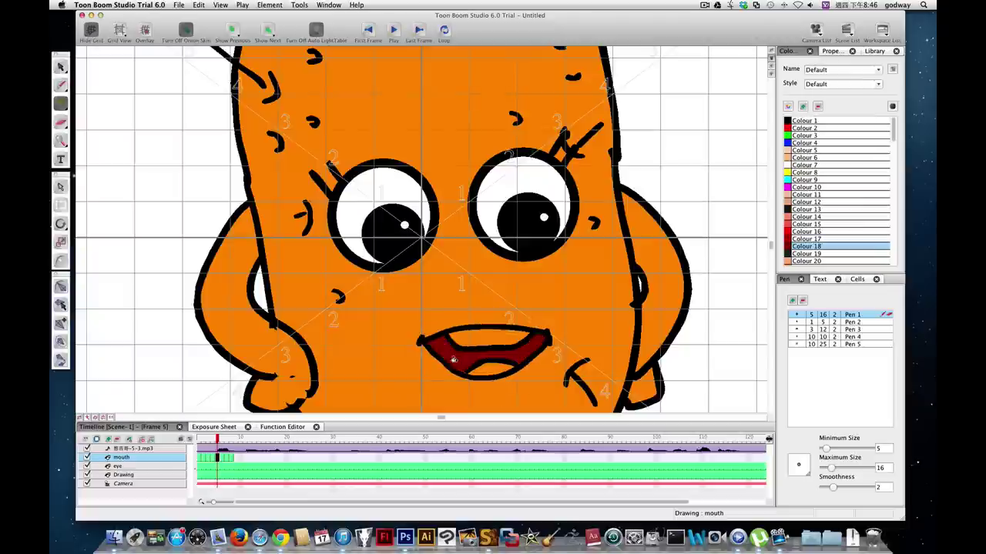
pyautogui.click(222, 457)
pyautogui.click(443, 349)
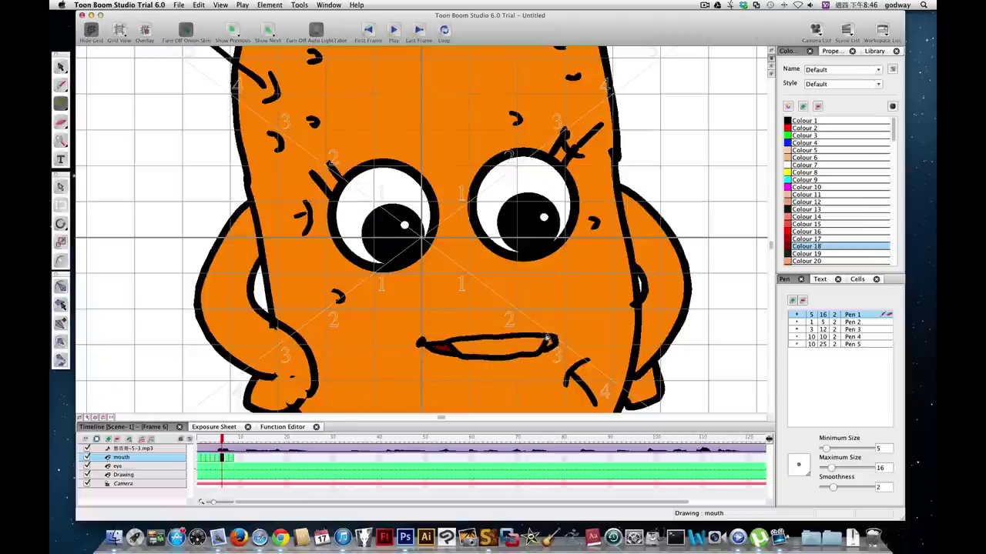
pyautogui.click(226, 457)
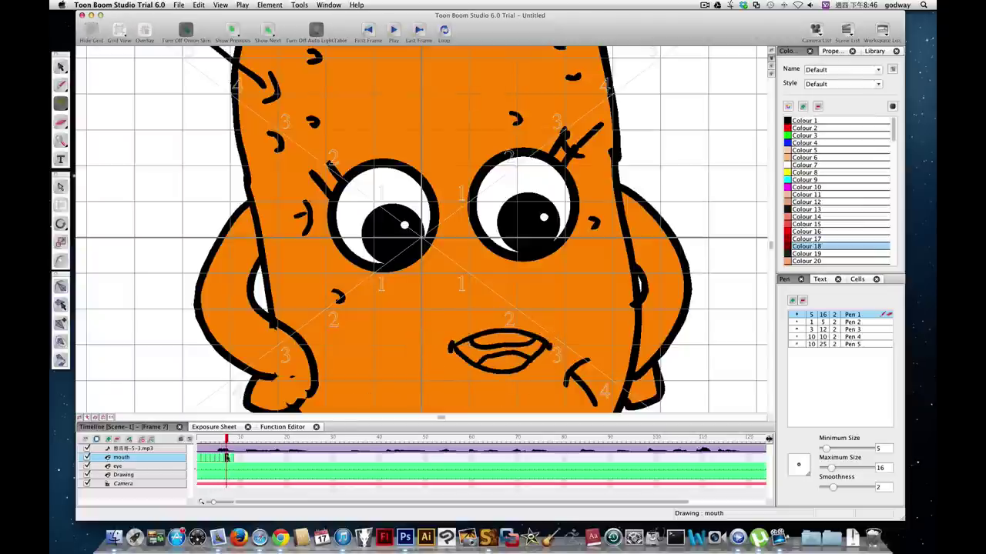
pyautogui.click(466, 350)
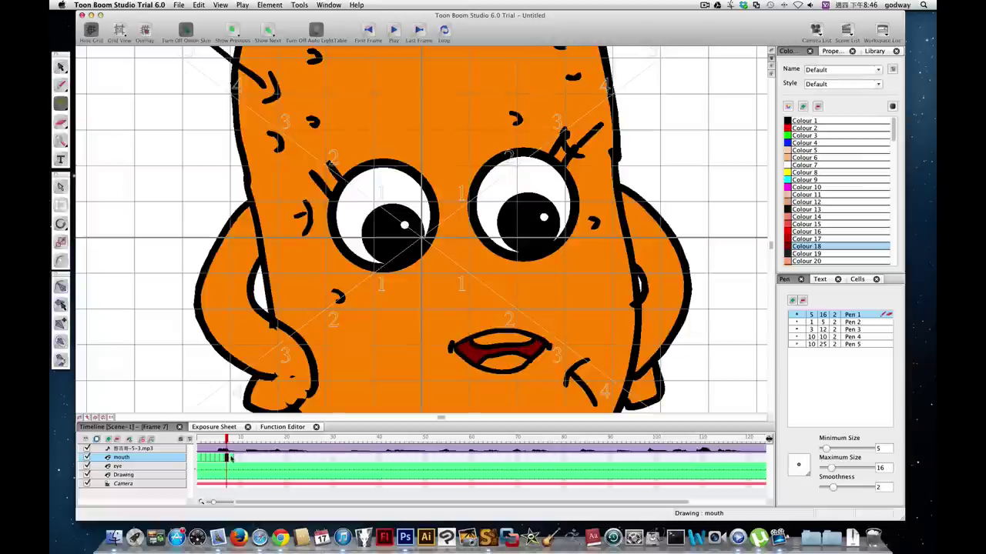
# - Fill the tongue areas of the frame 2 and frame 3 mouth drawings with the red Colour 16
pyautogui.click(230, 458)
pyautogui.click(204, 458)
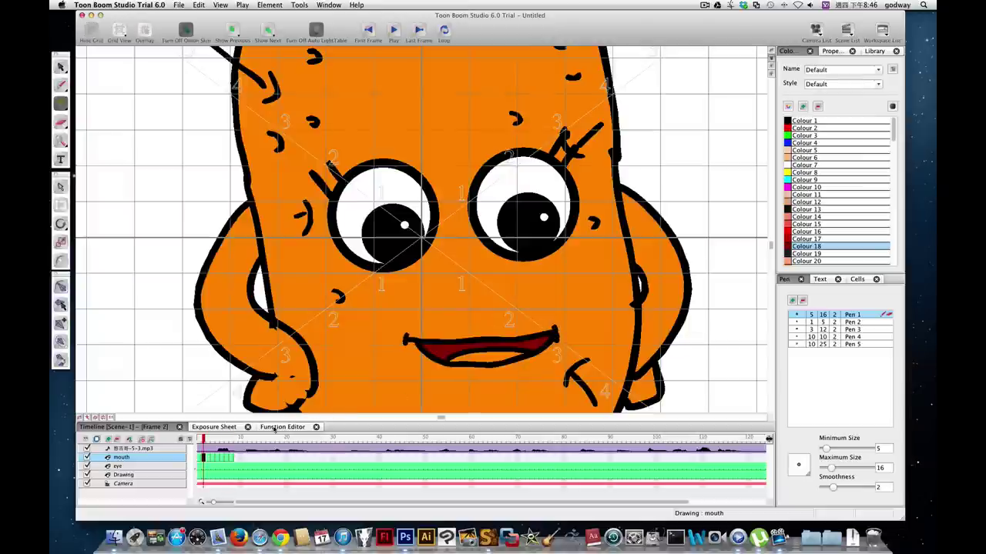
pyautogui.click(805, 231)
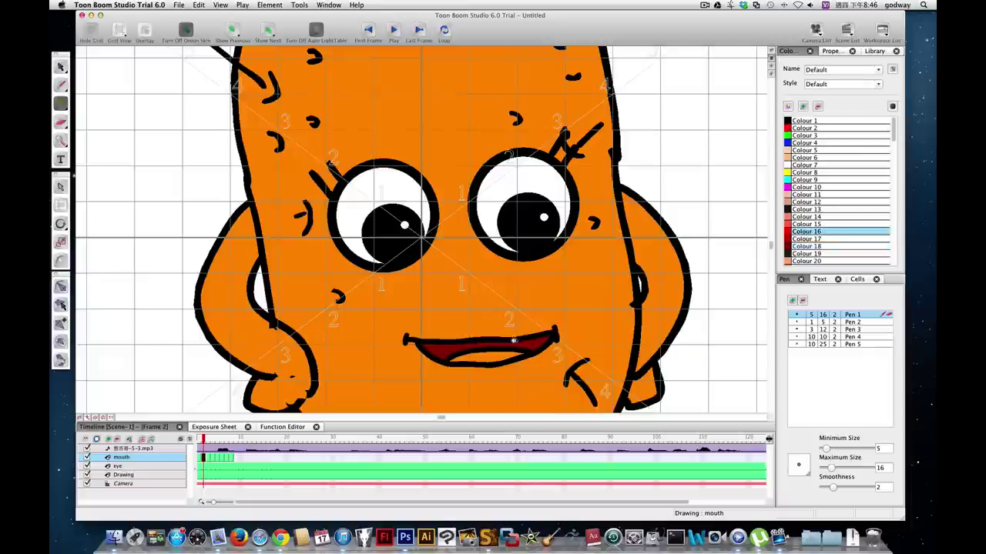
pyautogui.click(493, 354)
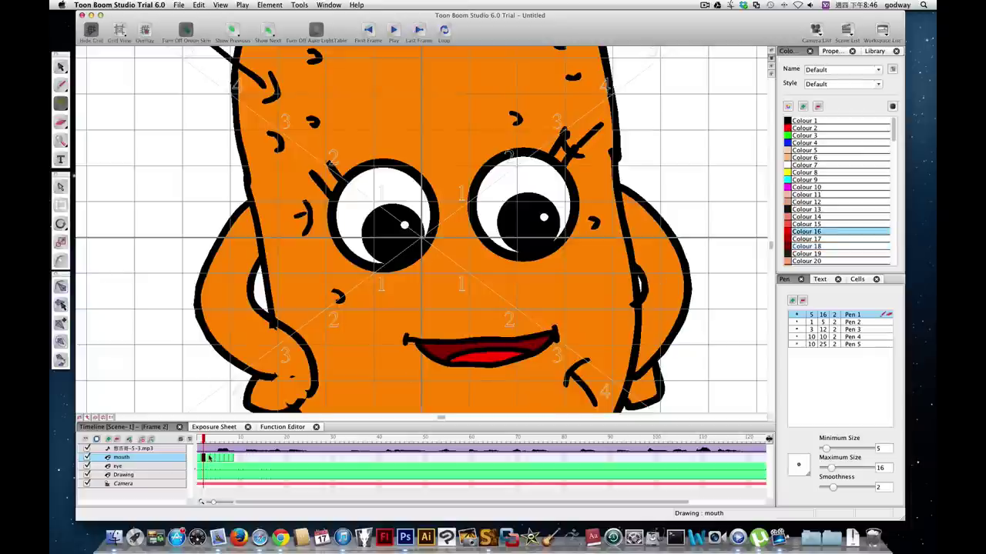
pyautogui.click(208, 458)
pyautogui.click(481, 362)
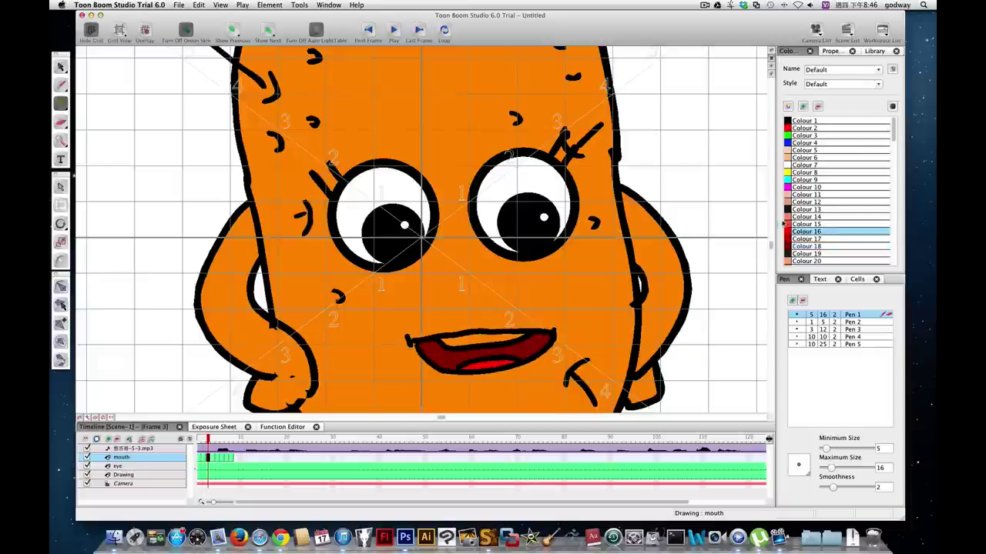
# - Fill the upper teeth of the frame 3 and frame 4 mouth drawings with the white Colour 7
pyautogui.click(804, 165)
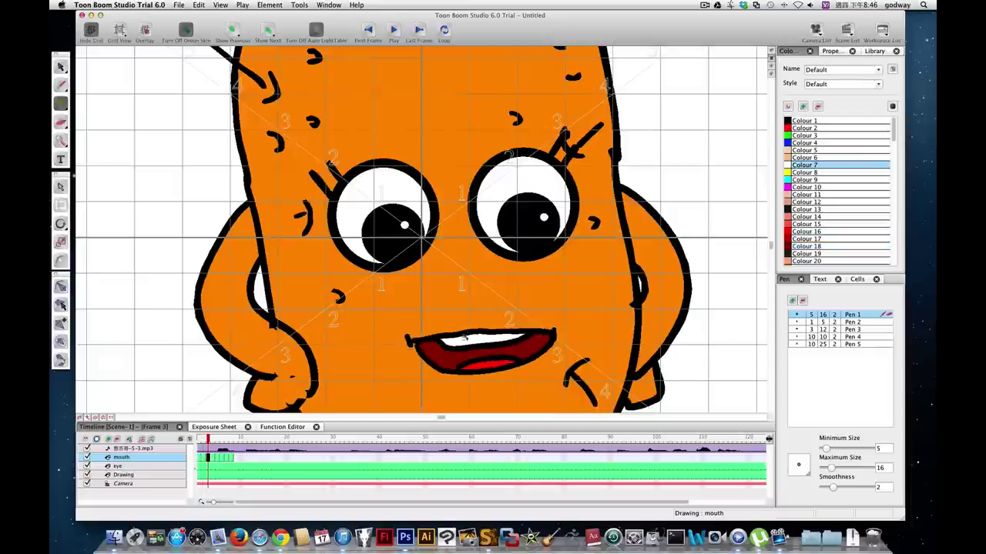
pyautogui.press('.')
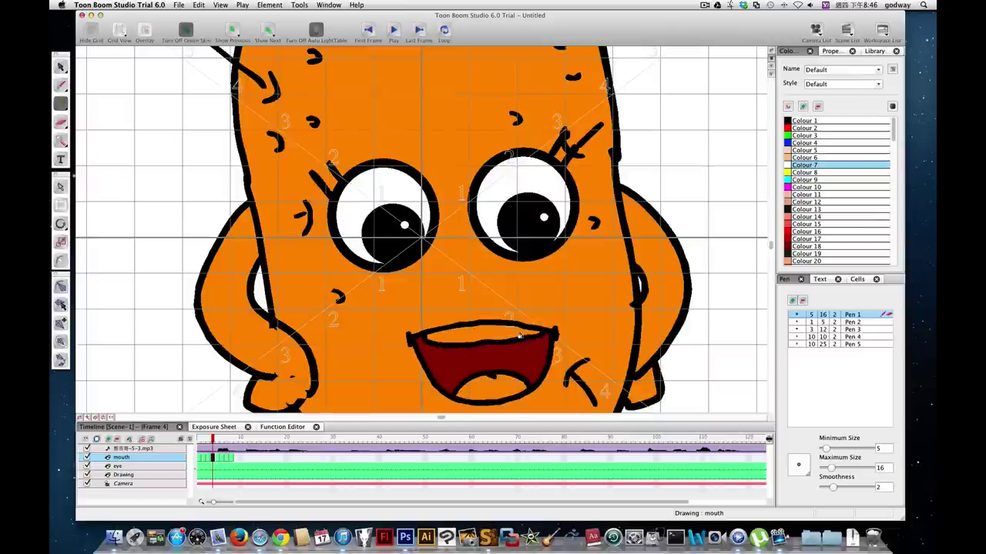
pyautogui.click(473, 382)
pyautogui.press('shift+super+z')
pyautogui.press('super+shift+z')
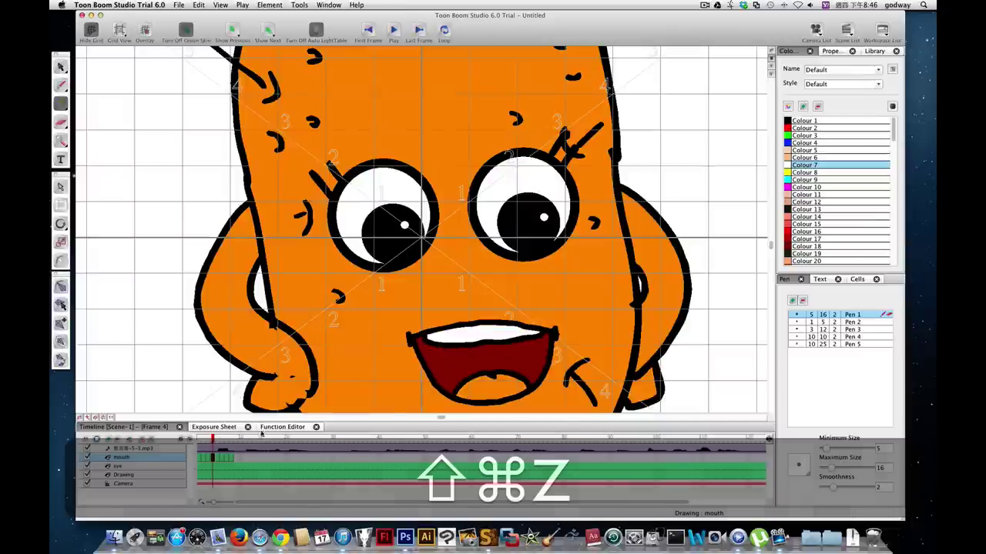
# - Fill the tongue areas of the frame 4 and frame 5 mouth drawings with the red Colour 16
pyautogui.click(799, 231)
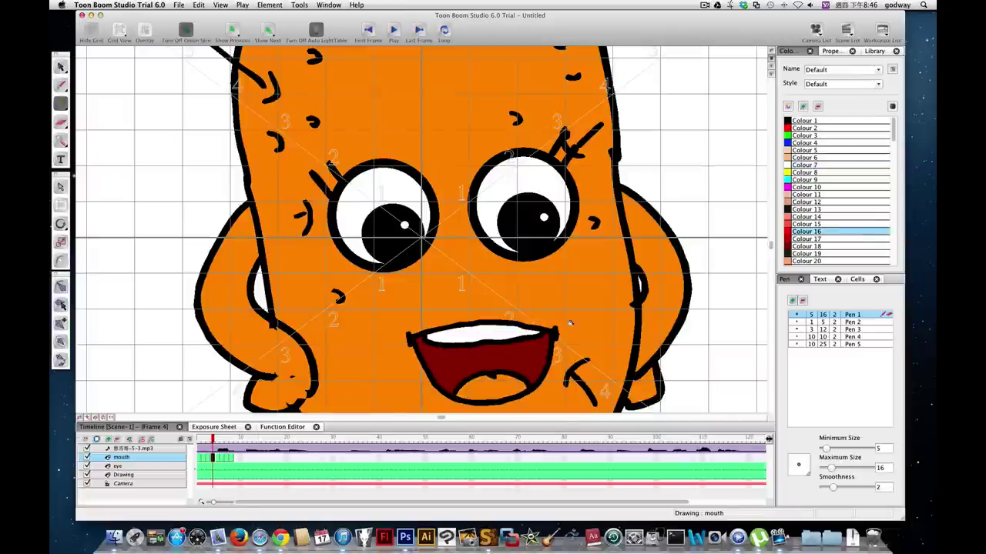
pyautogui.click(501, 377)
pyautogui.click(218, 458)
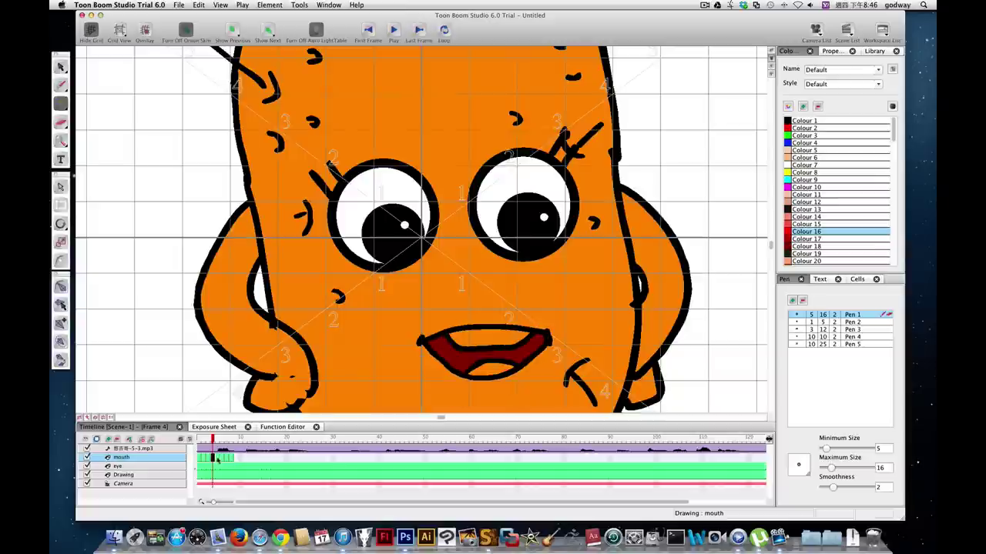
pyautogui.click(484, 366)
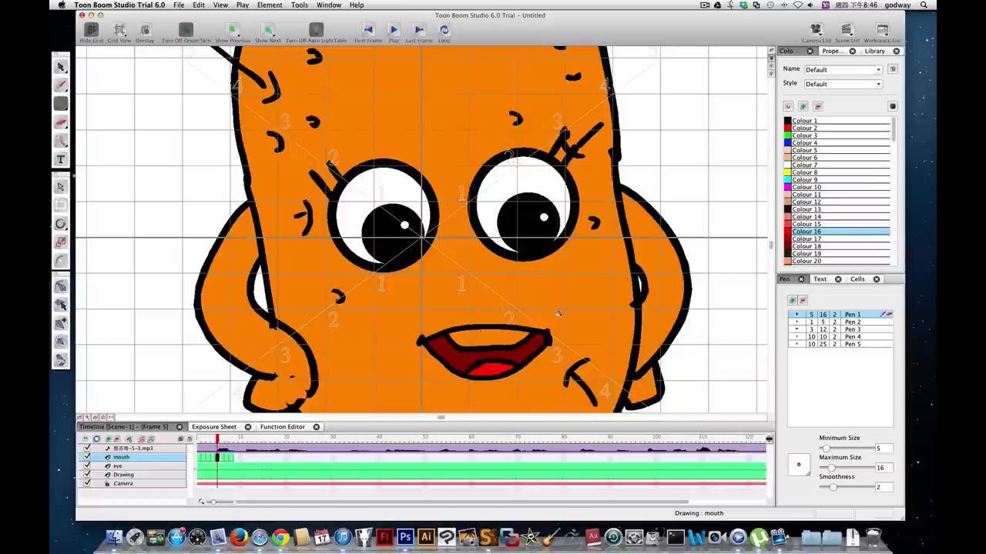
# - Fill the teeth of the frame 5, 6 and 7 mouth drawings with the white Colour 7
pyautogui.click(801, 165)
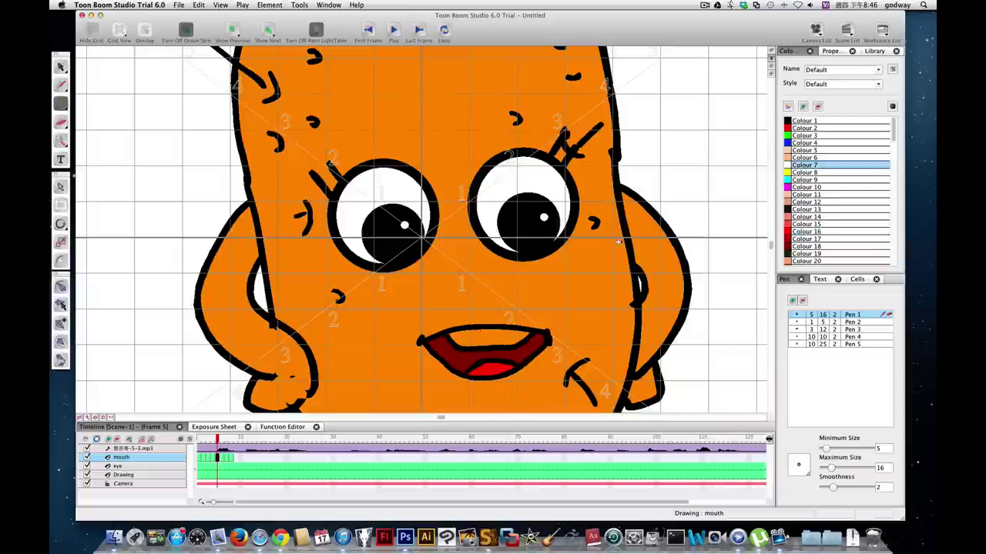
pyautogui.click(483, 329)
pyautogui.click(222, 458)
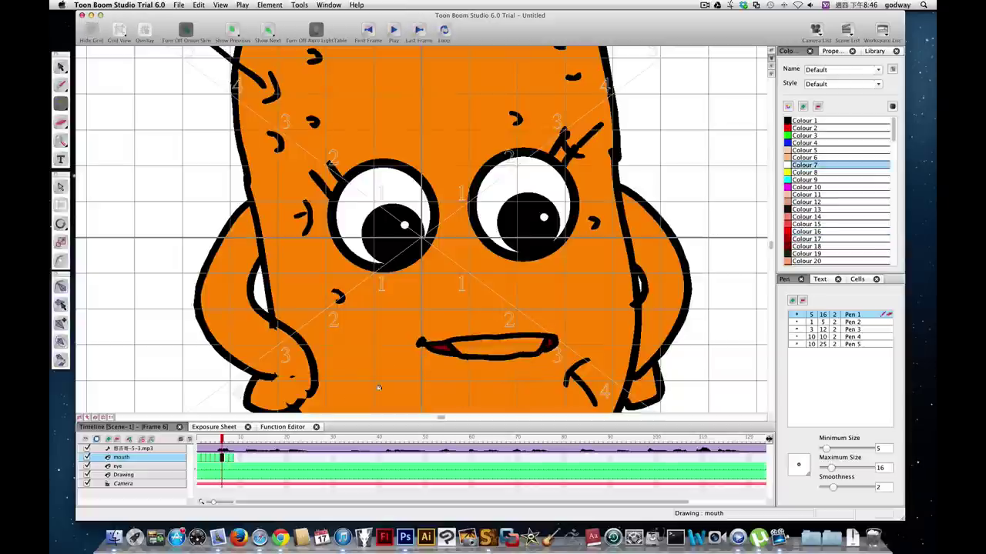
pyautogui.click(487, 346)
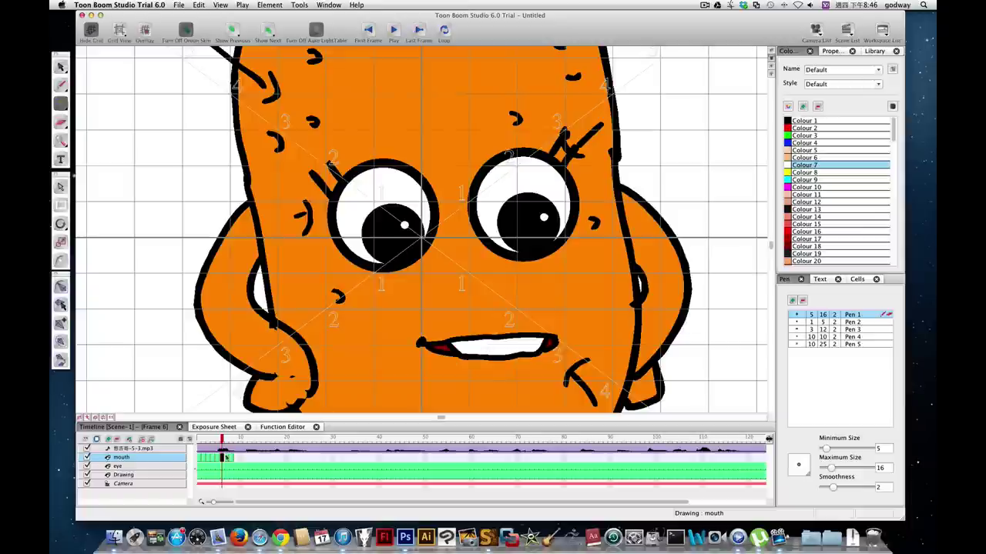
pyautogui.click(226, 459)
pyautogui.click(491, 339)
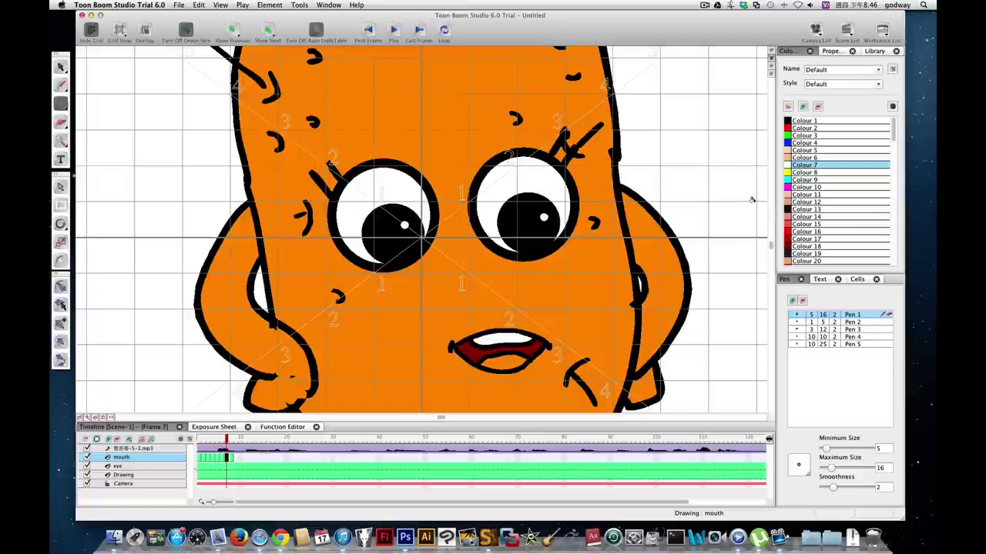
# - Fill the tongue area of the frame 7 mouth drawing with Colour 16 and check the frame 8 drawing
pyautogui.click(800, 231)
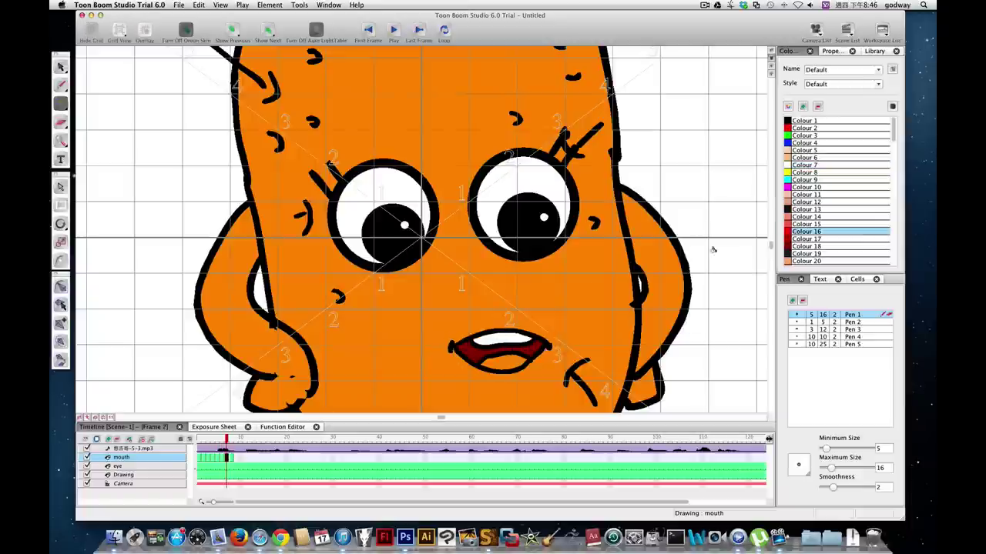
pyautogui.click(498, 355)
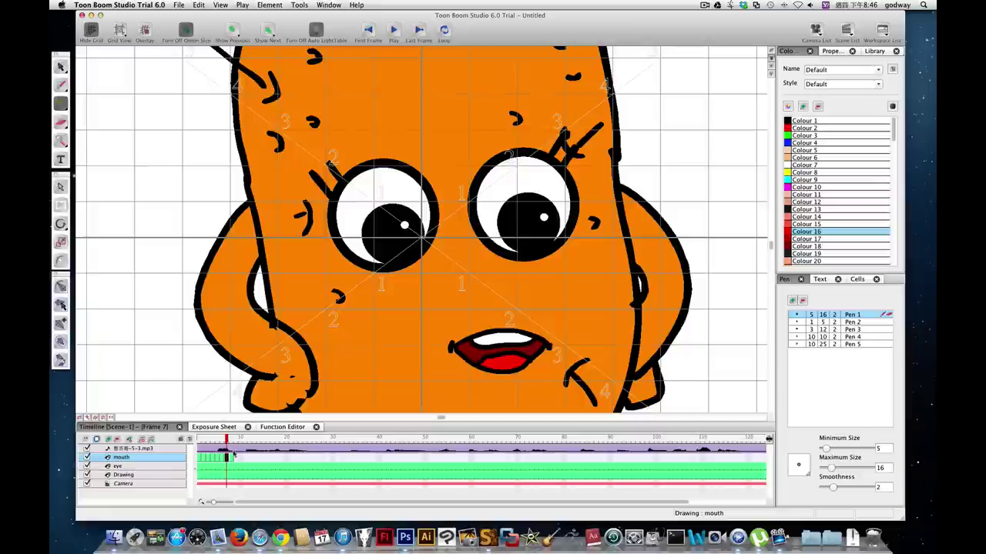
pyautogui.click(231, 457)
# - Apply the lip-sync mapping of the mp3 sound element to the mouth element, keeping drawings A to G and X
pyautogui.click(169, 451)
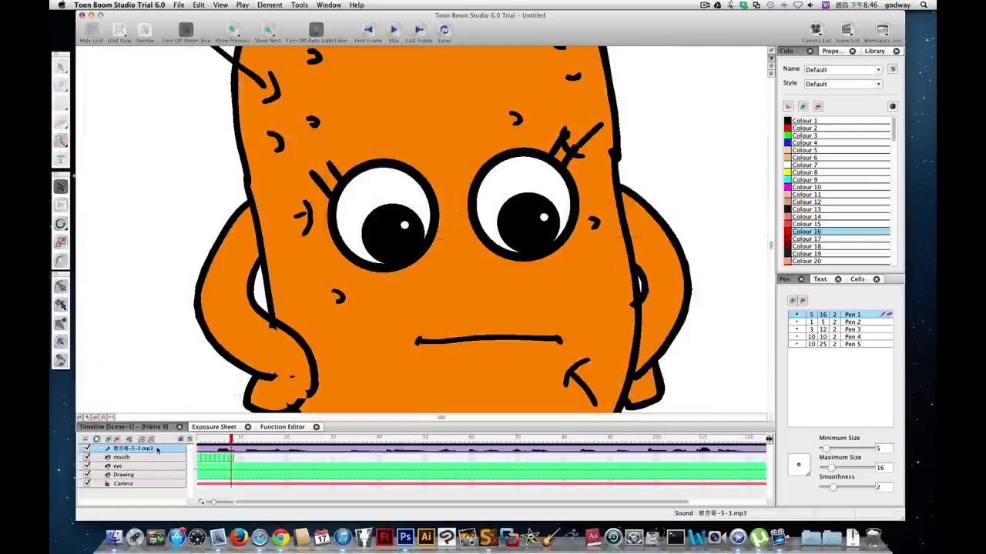
pyautogui.rightClick(158, 449)
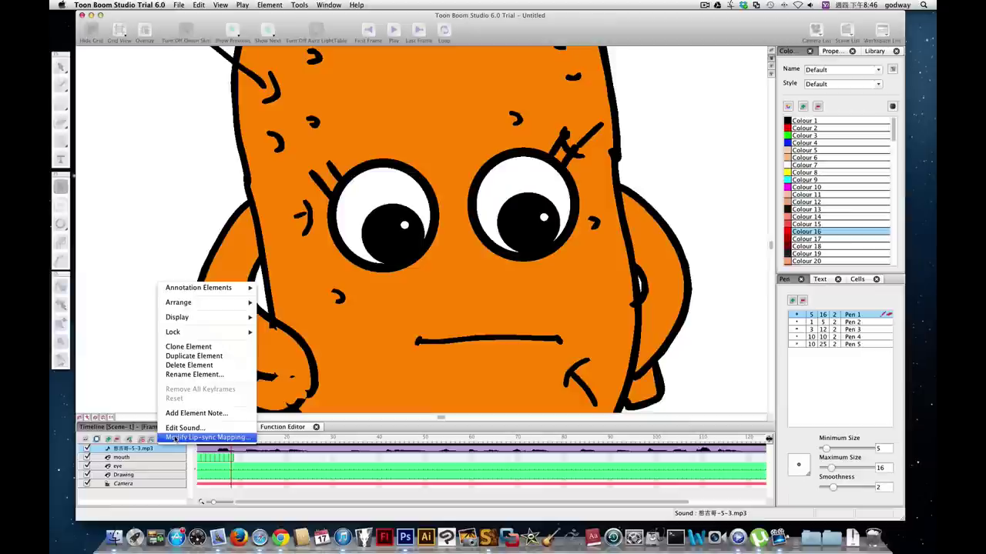
pyautogui.click(175, 437)
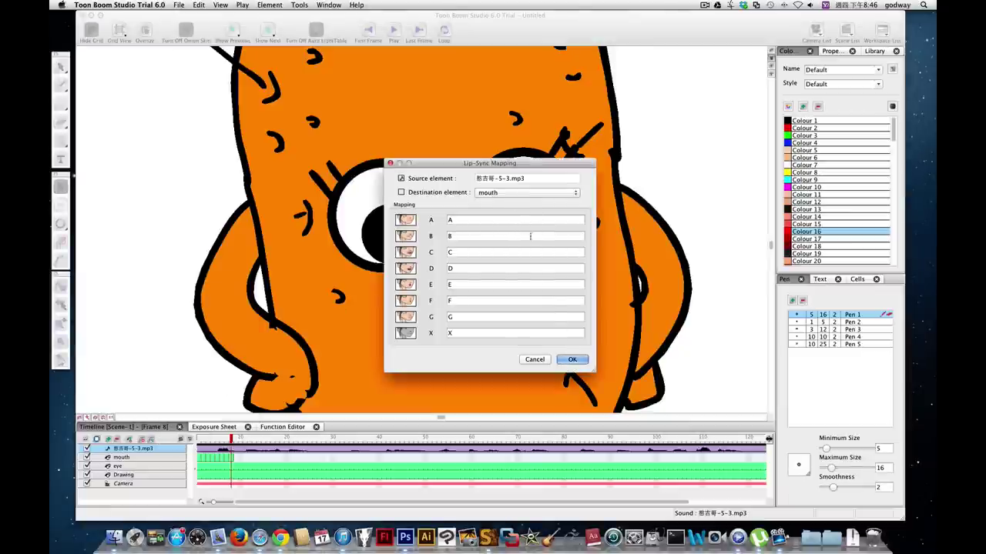
pyautogui.click(570, 359)
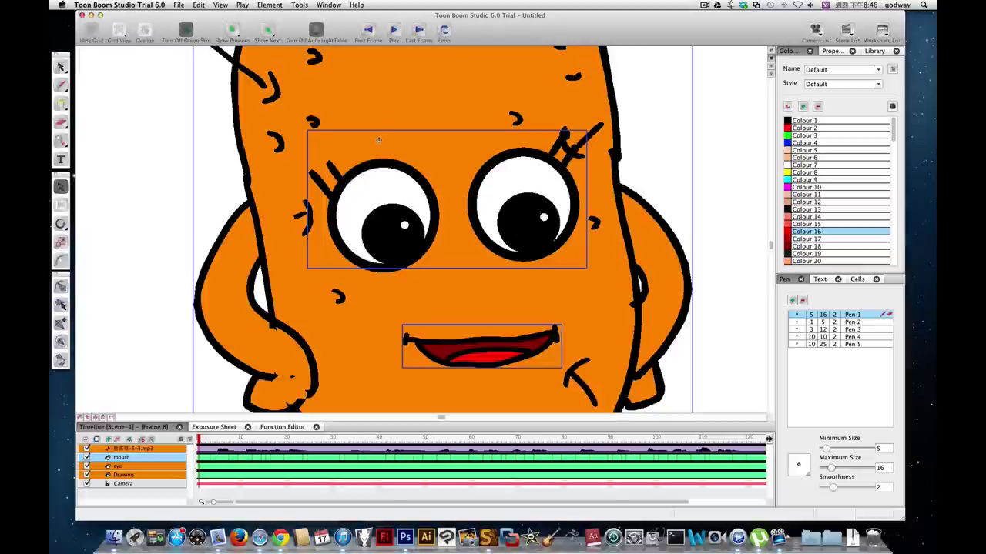
# - Deselect all elements and play back the lip-synced animation with the whole character in view
pyautogui.click(214, 180)
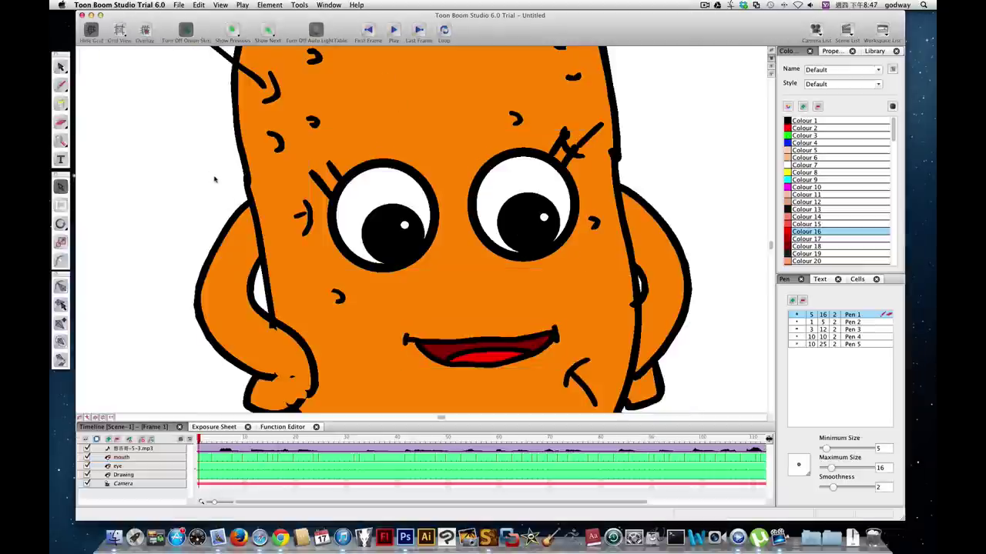
pyautogui.press('z')
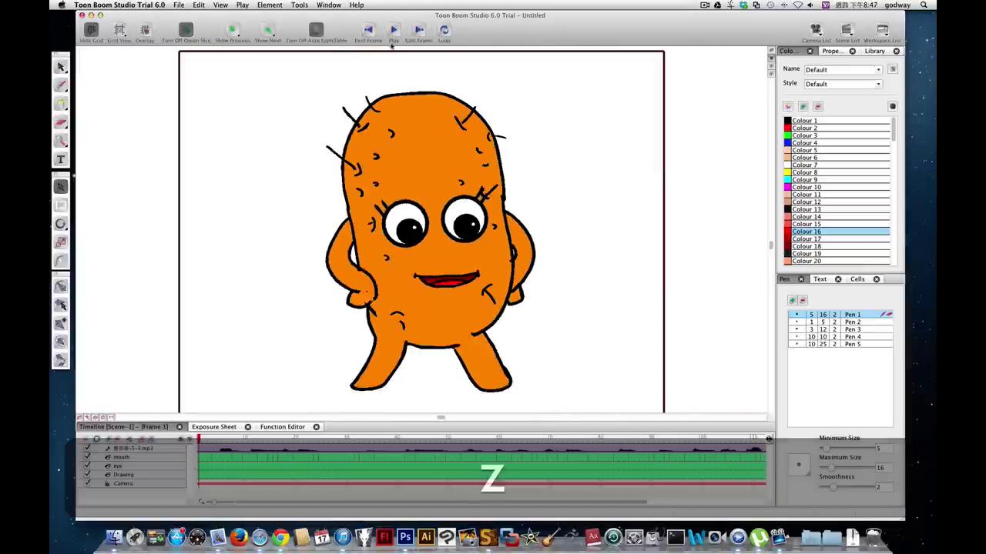
pyautogui.click(392, 38)
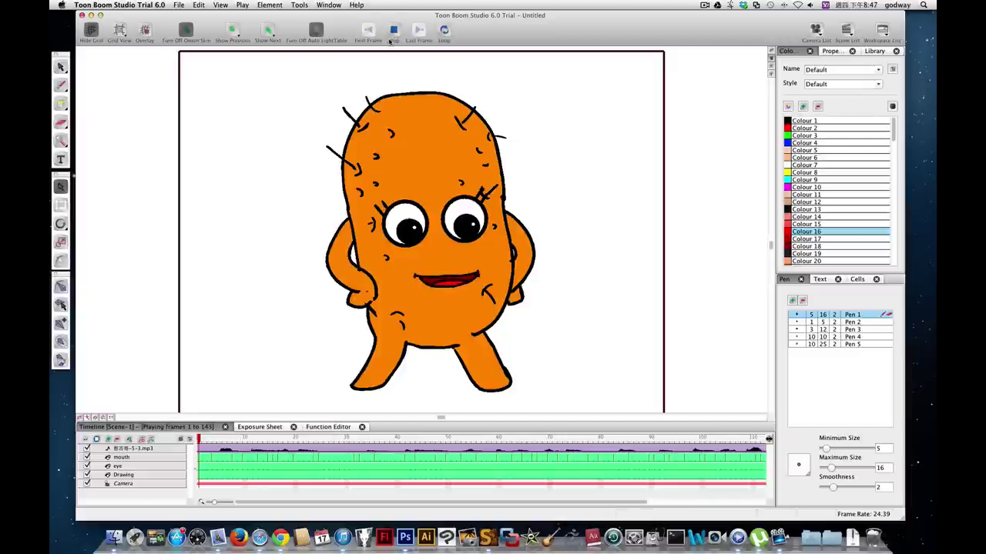